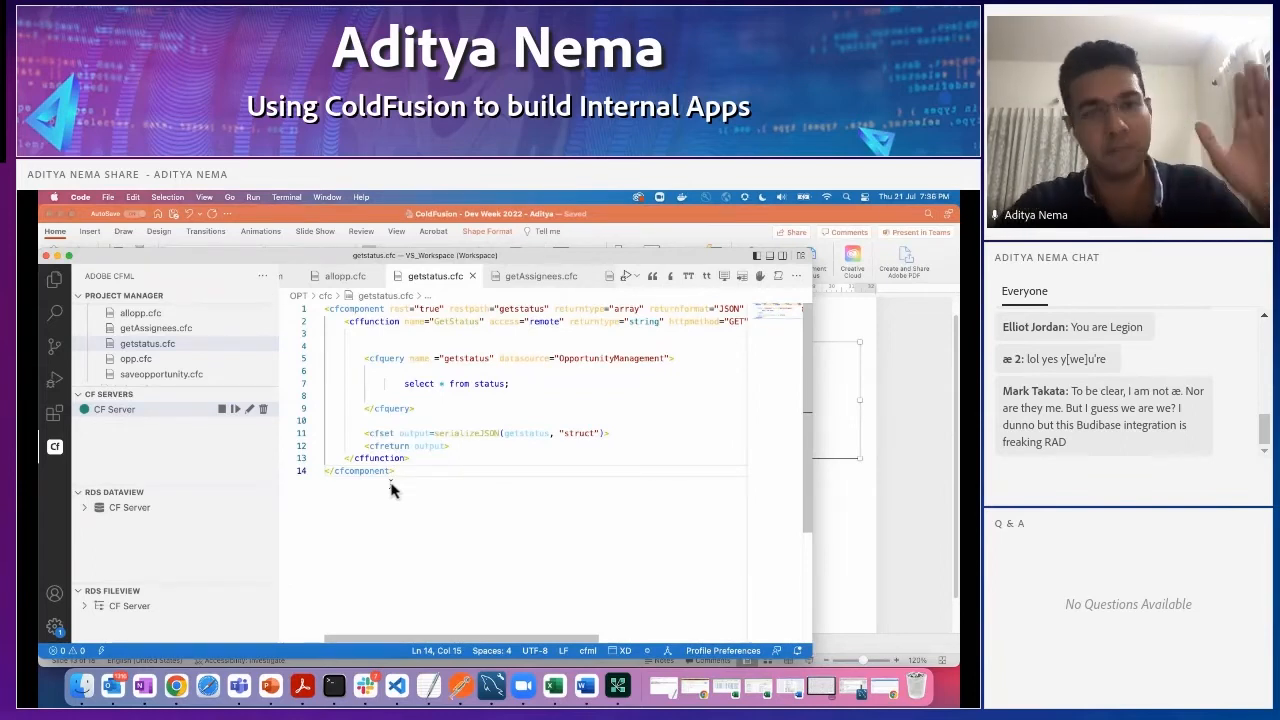
- Examine the cfquery block in getstatus.cfc that selects from the status table
{"action": "left_click_drag", "start_coordinate": [424, 418], "coordinate": [366, 362]}
{"action": "left_click", "coordinate": [462, 478]}
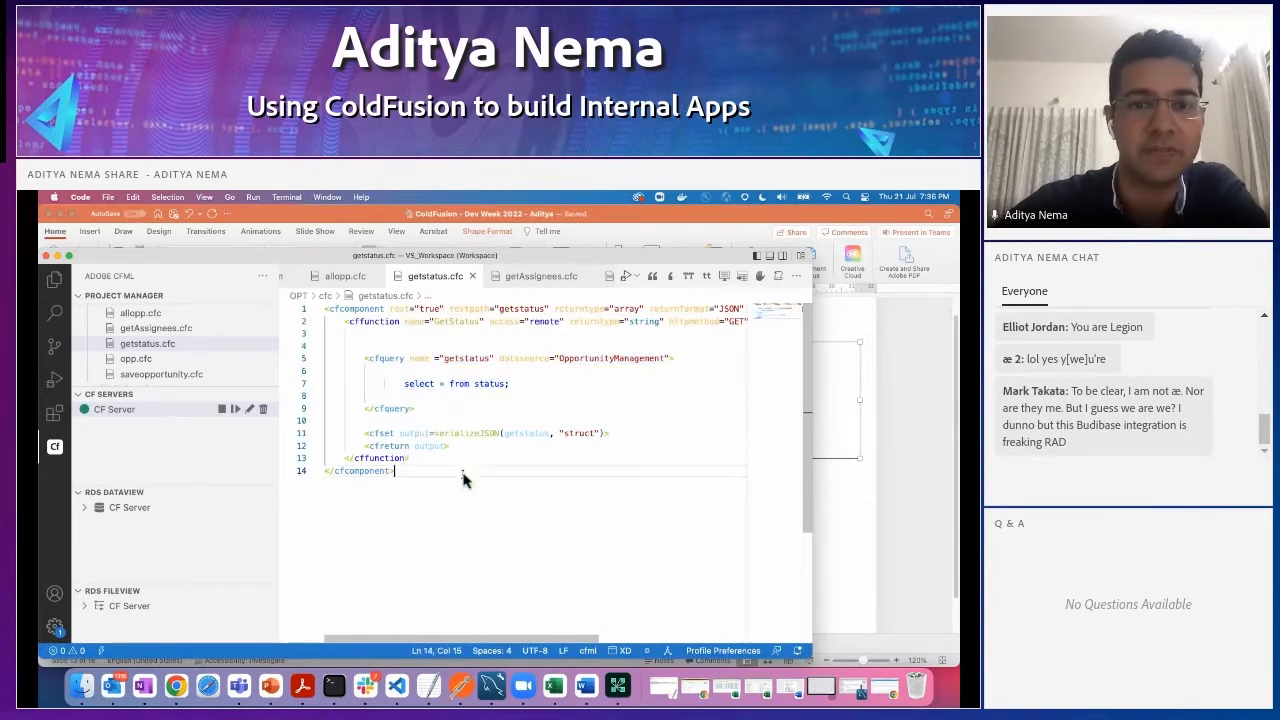
{"action": "left_click", "coordinate": [147, 343]}
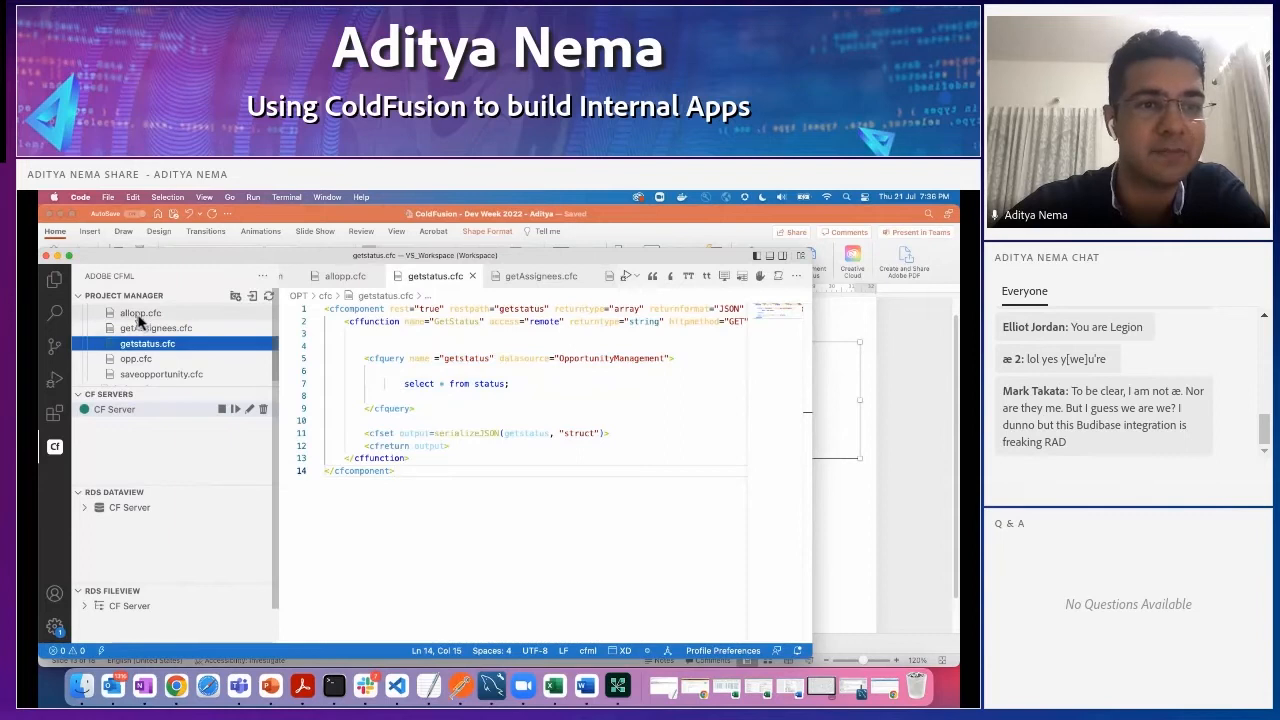
- Open allopp.cfc and examine its component attributes and the query selecting opportunities by assignee
{"action": "left_click", "coordinate": [140, 313]}
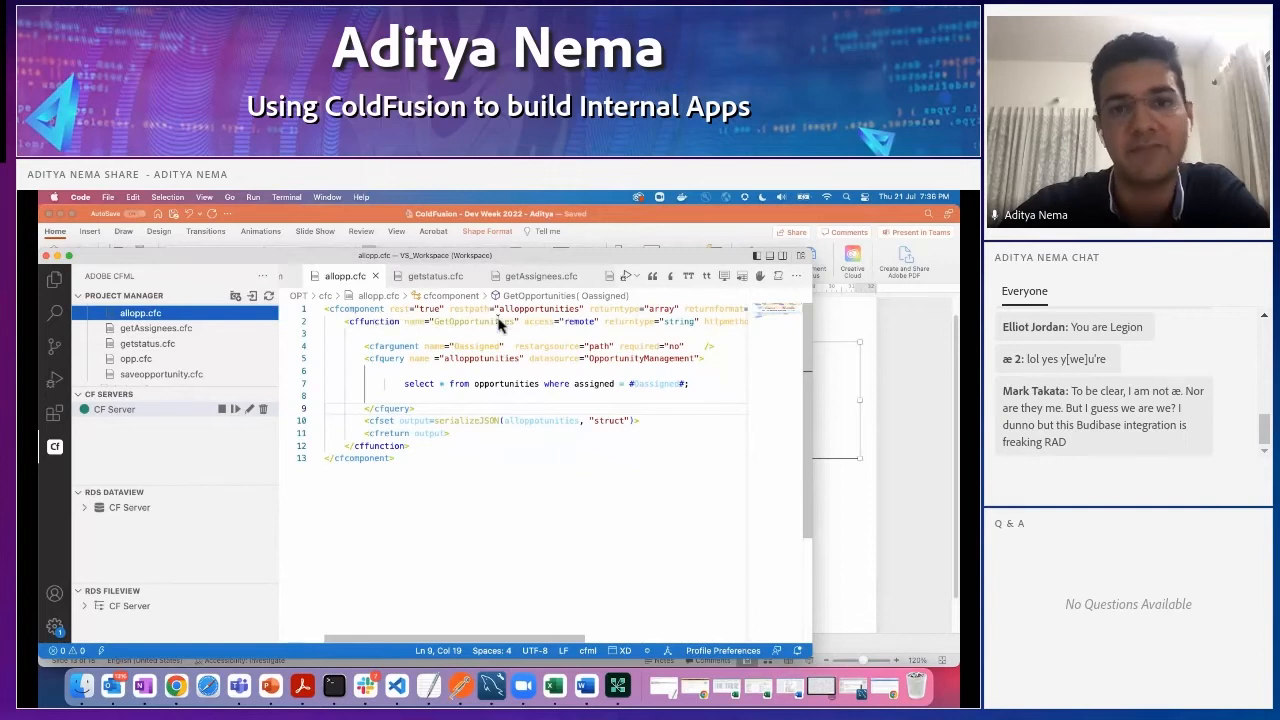
{"action": "left_click", "coordinate": [483, 560]}
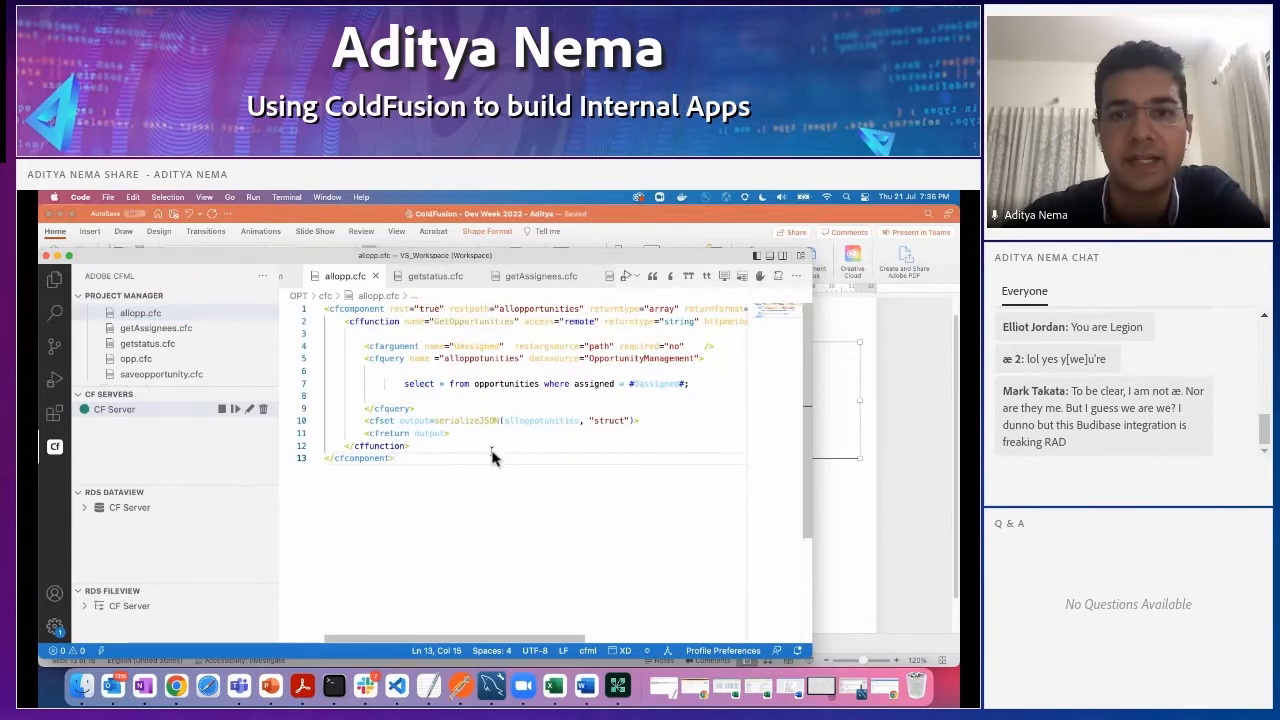
{"action": "scroll", "coordinate": [480, 530], "scroll_direction": "right", "scroll_amount": 5}
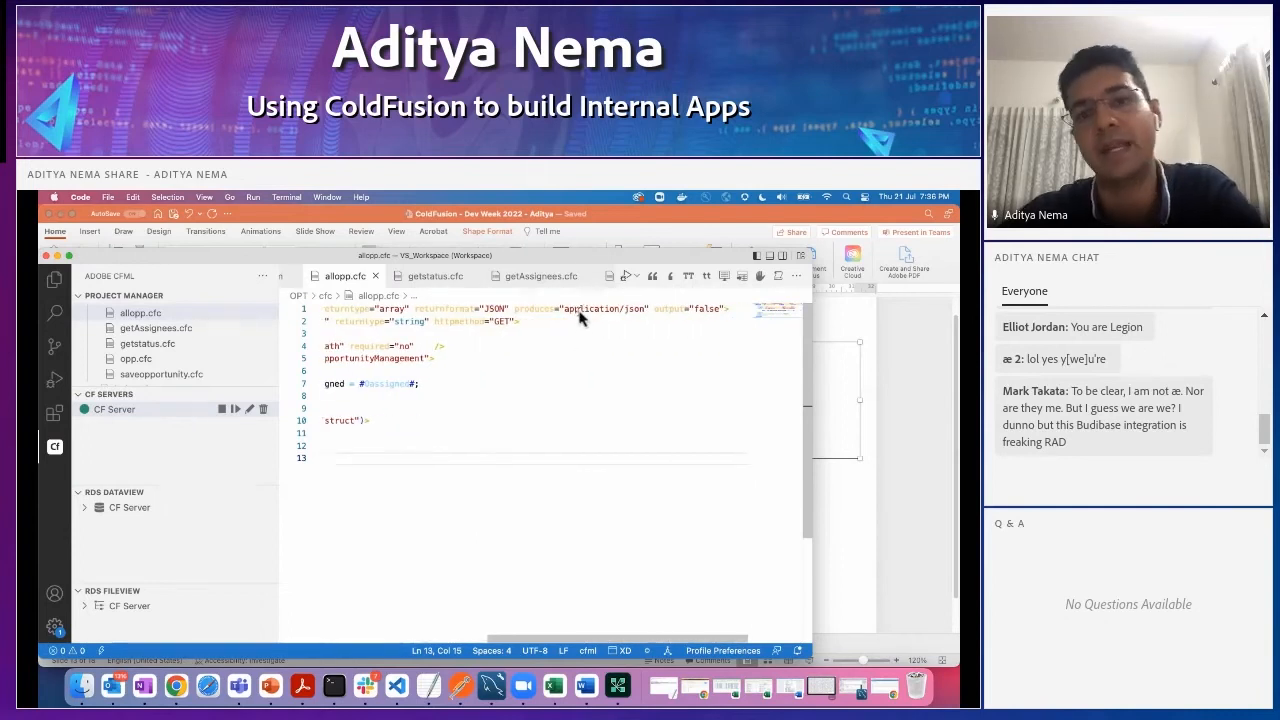
{"action": "scroll", "coordinate": [488, 490], "scroll_direction": "left", "scroll_amount": 5}
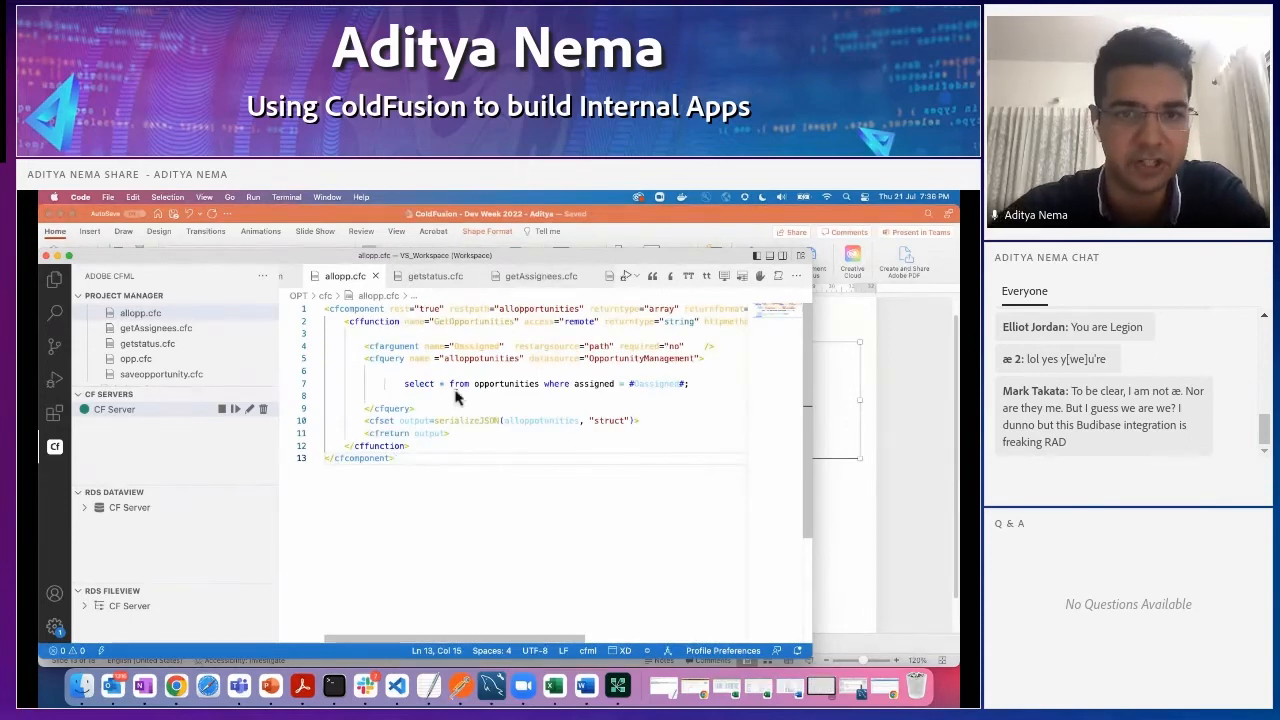
{"action": "left_click_drag", "start_coordinate": [400, 385], "coordinate": [504, 388]}
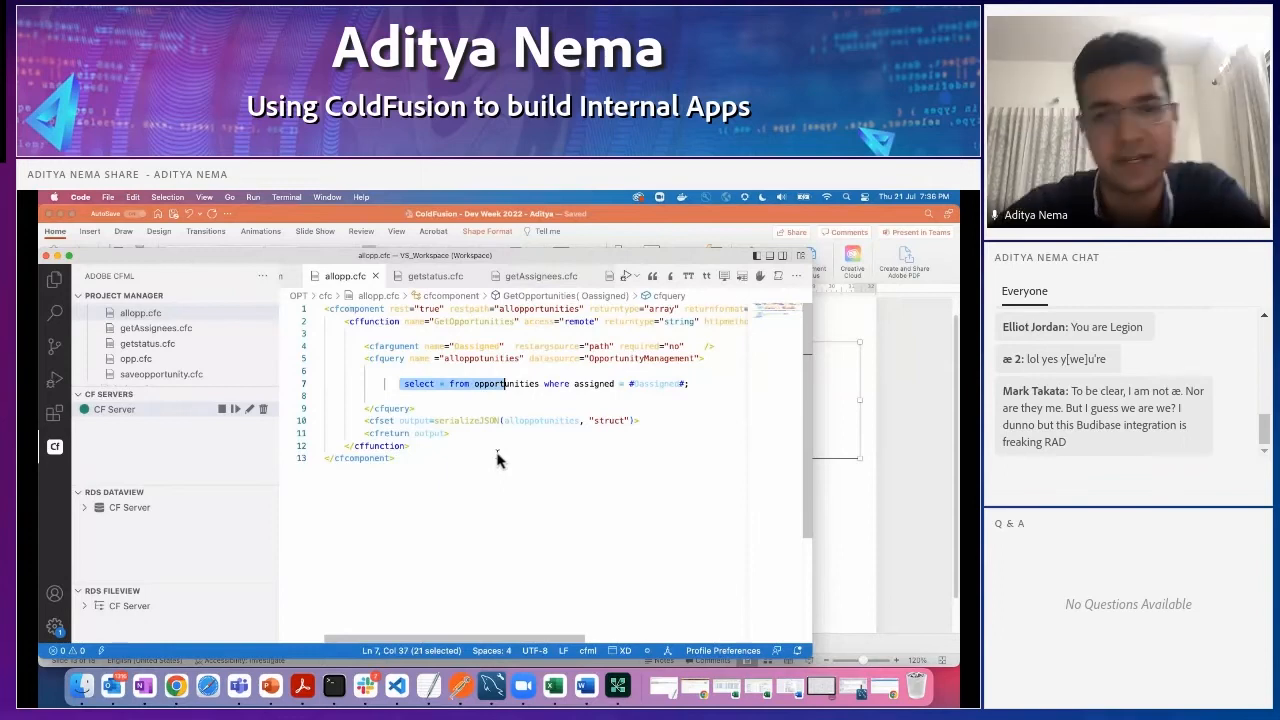
{"action": "left_click", "coordinate": [463, 384]}
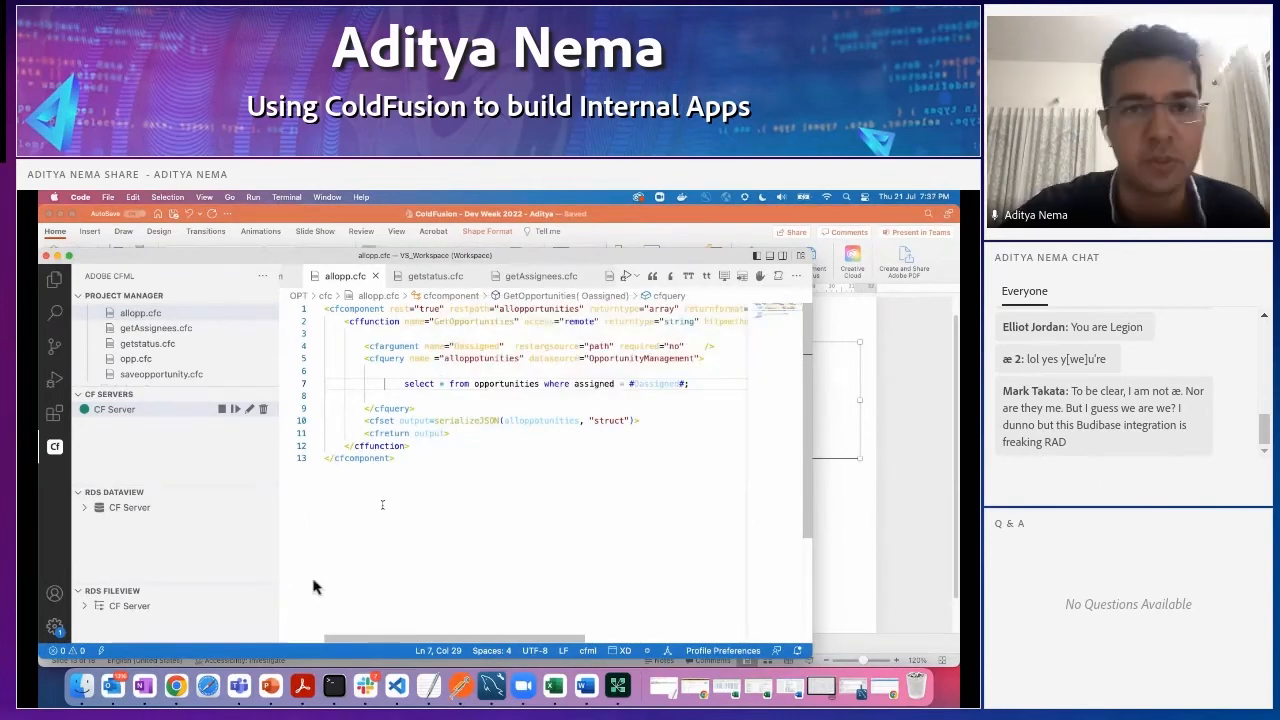
- Switch to Budibase in Chrome and open the REST data source among the app's data sources
{"action": "left_click", "coordinate": [177, 687]}
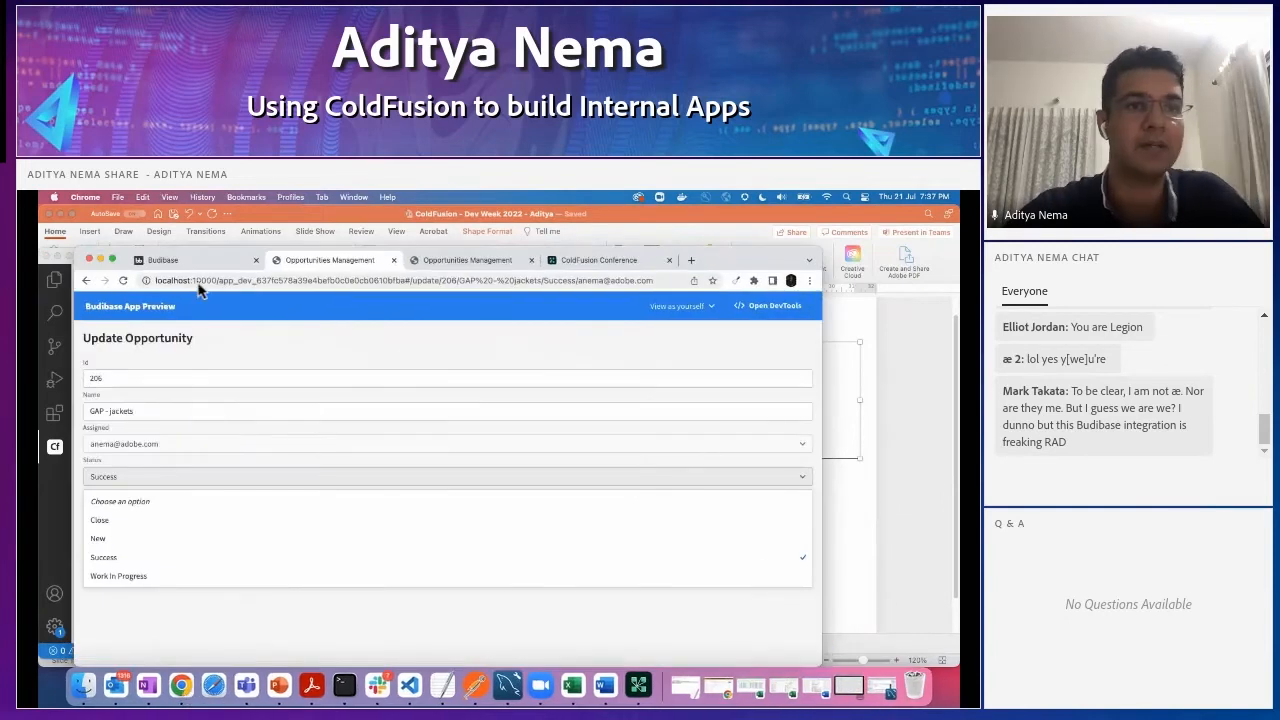
{"action": "left_click", "coordinate": [165, 260]}
{"action": "left_click", "coordinate": [124, 306]}
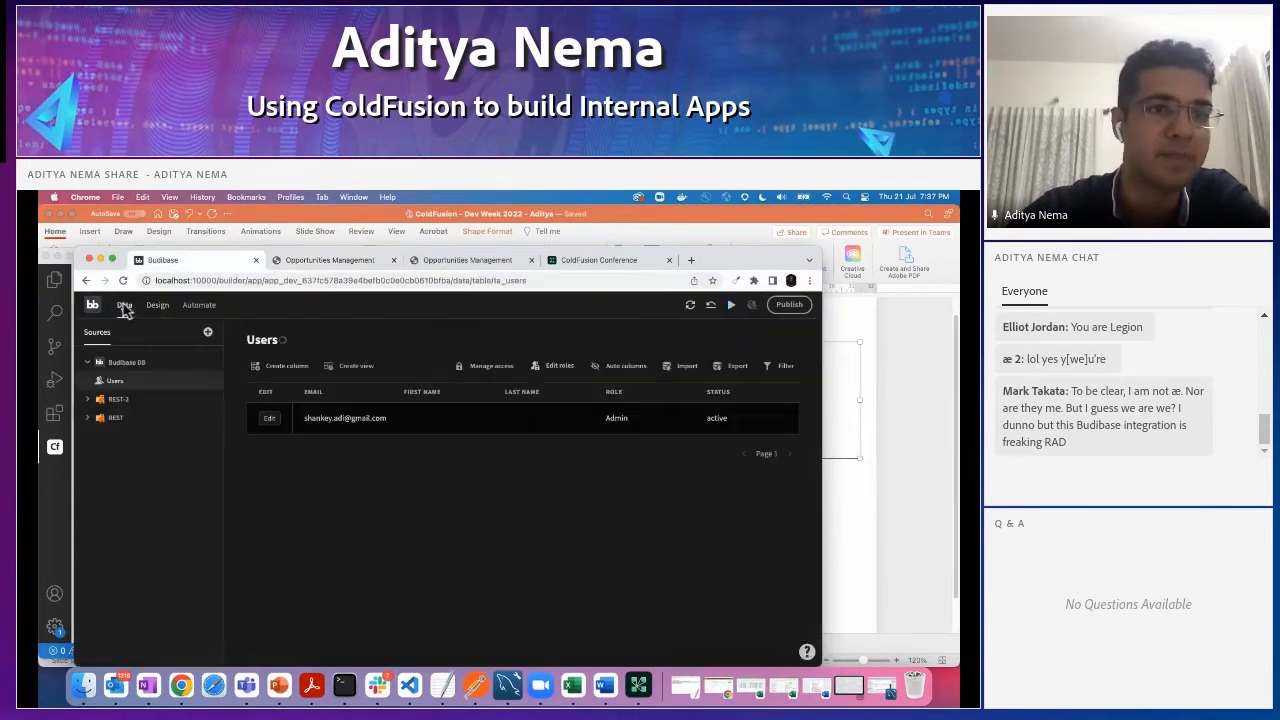
{"action": "left_click", "coordinate": [112, 418]}
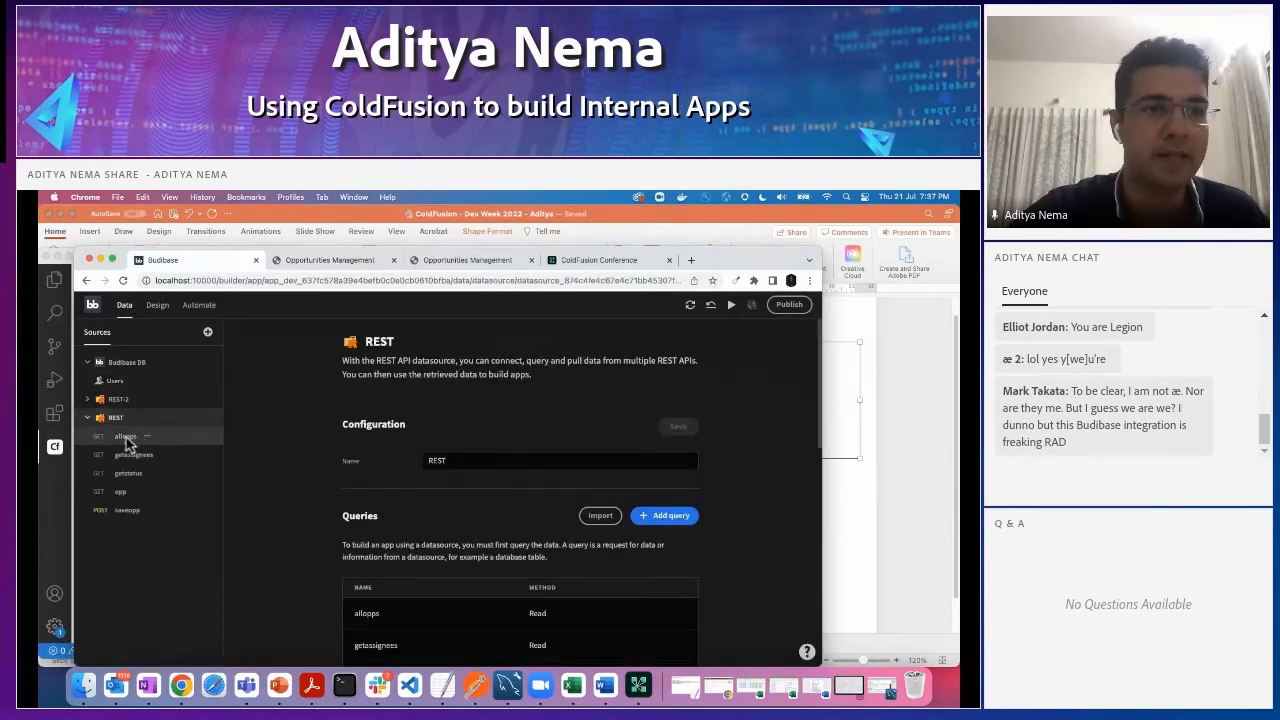
- Send the allopps GET request and show its response as a table preview
{"action": "left_click", "coordinate": [126, 436]}
{"action": "left_click", "coordinate": [729, 369]}
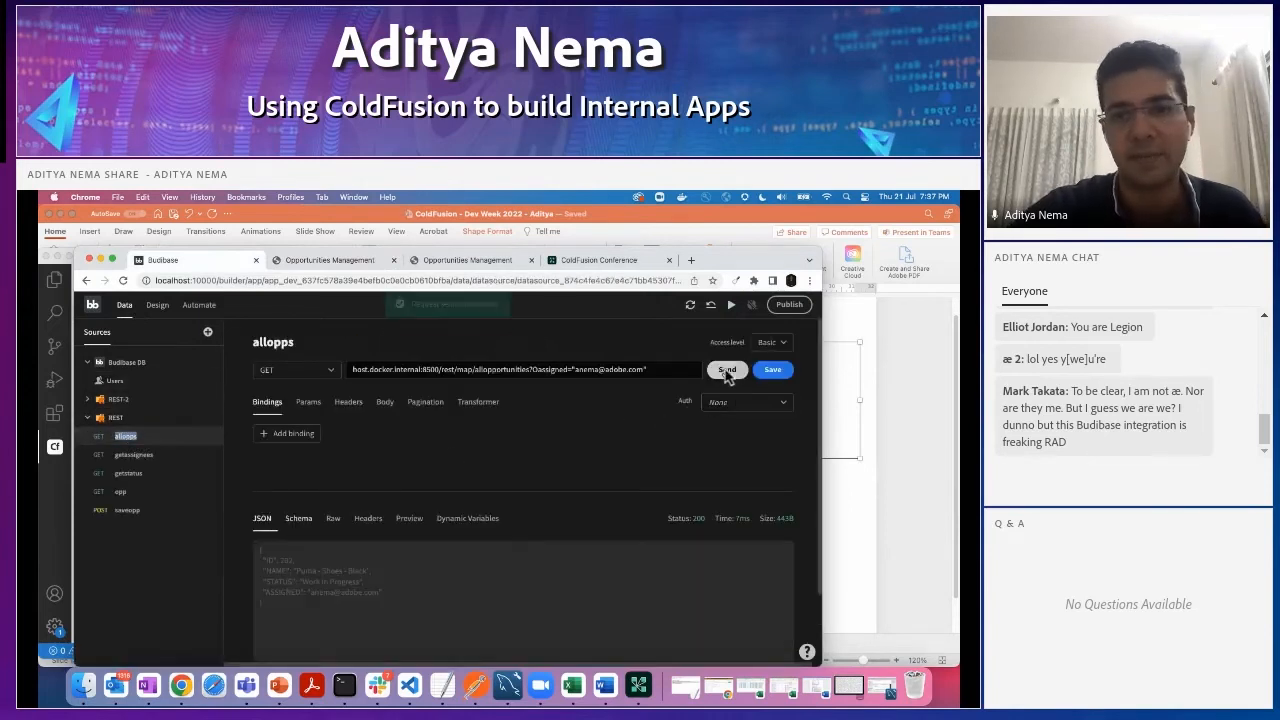
{"action": "scroll", "coordinate": [474, 574], "scroll_direction": "down", "scroll_amount": 2}
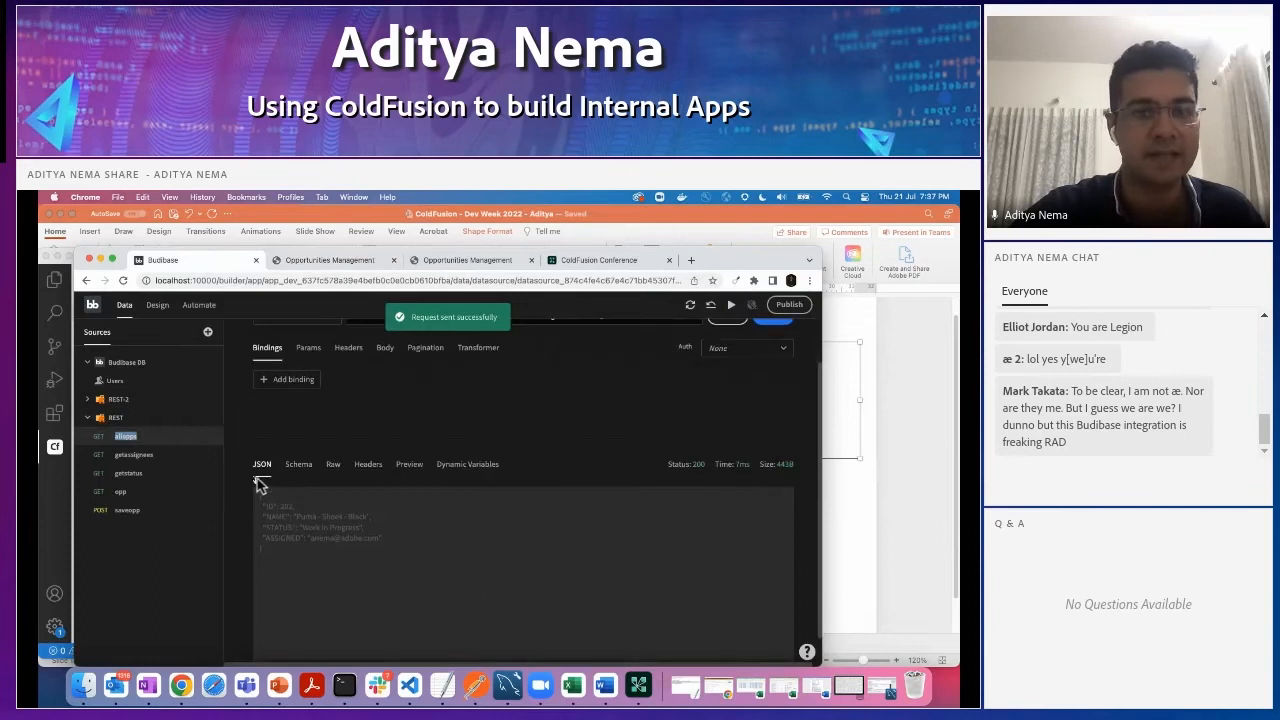
{"action": "left_click", "coordinate": [405, 466]}
{"action": "scroll", "coordinate": [400, 523], "scroll_direction": "down", "scroll_amount": 3}
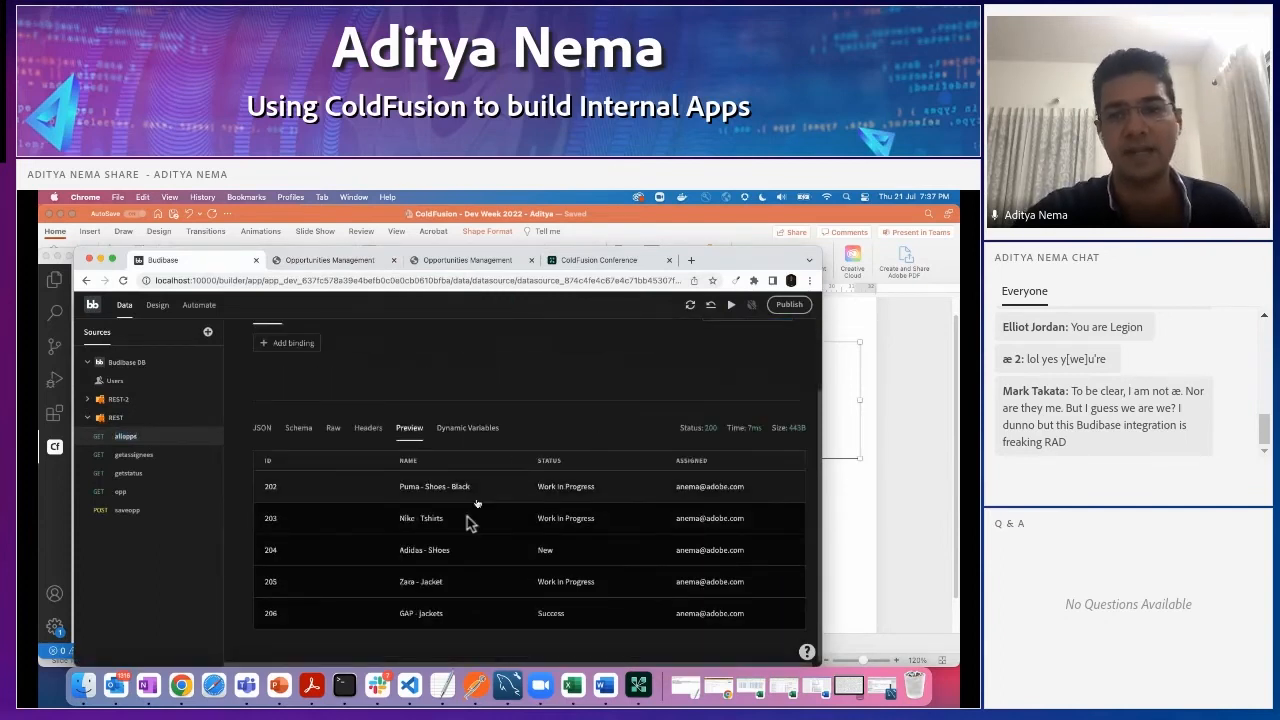
- Switch to MySQL Workbench, query the rows of the opportunities table, and minimize the window after checking them
{"action": "left_click", "coordinate": [507, 685]}
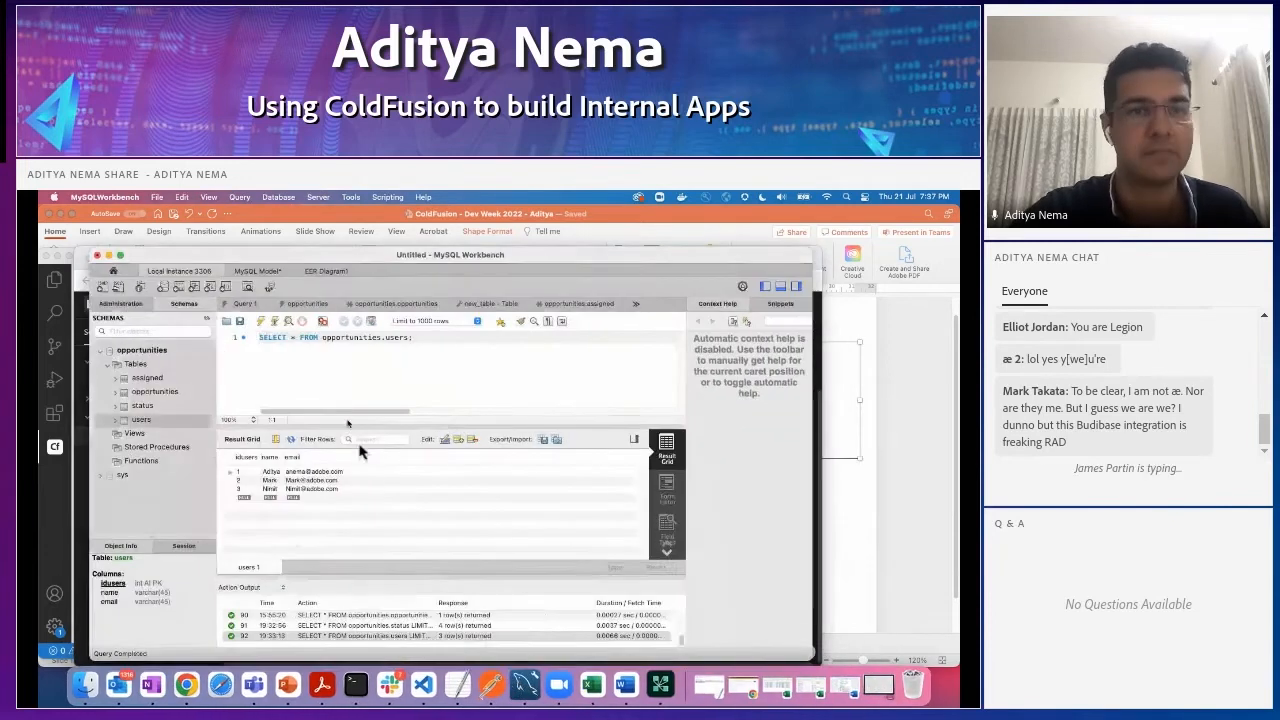
{"action": "left_click", "coordinate": [155, 392]}
{"action": "right_click", "coordinate": [158, 397]}
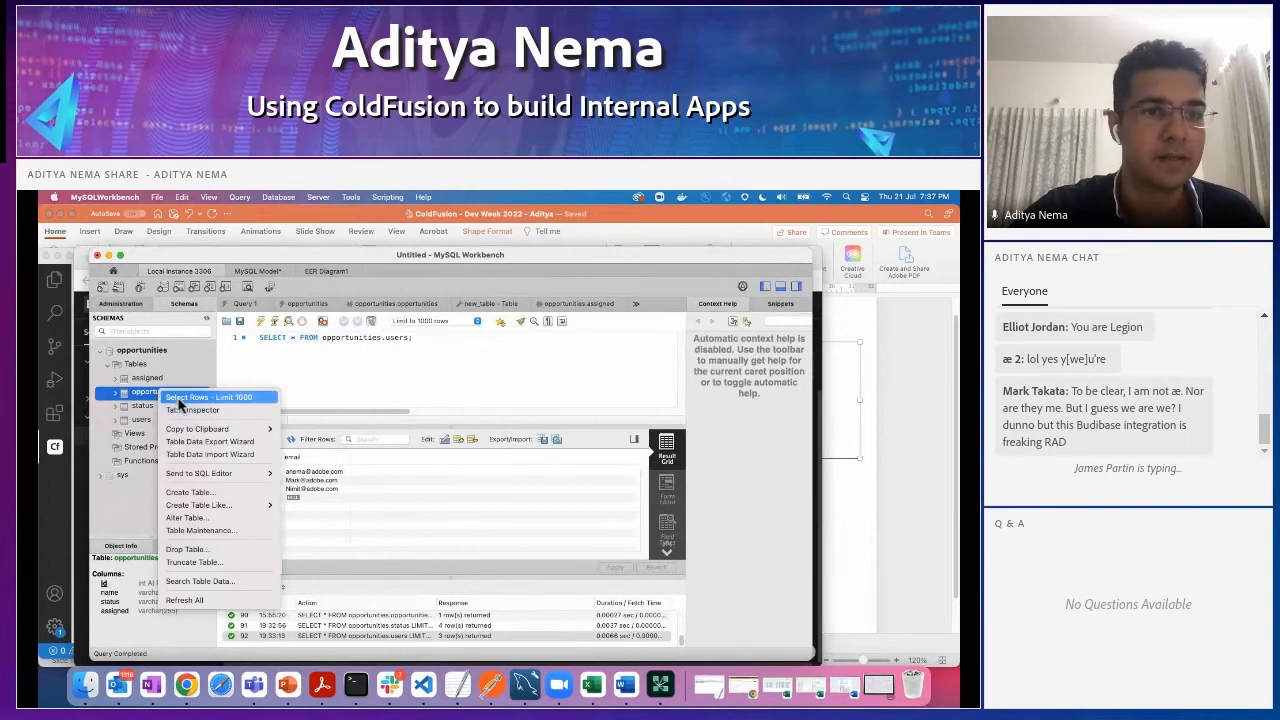
{"action": "left_click", "coordinate": [182, 398]}
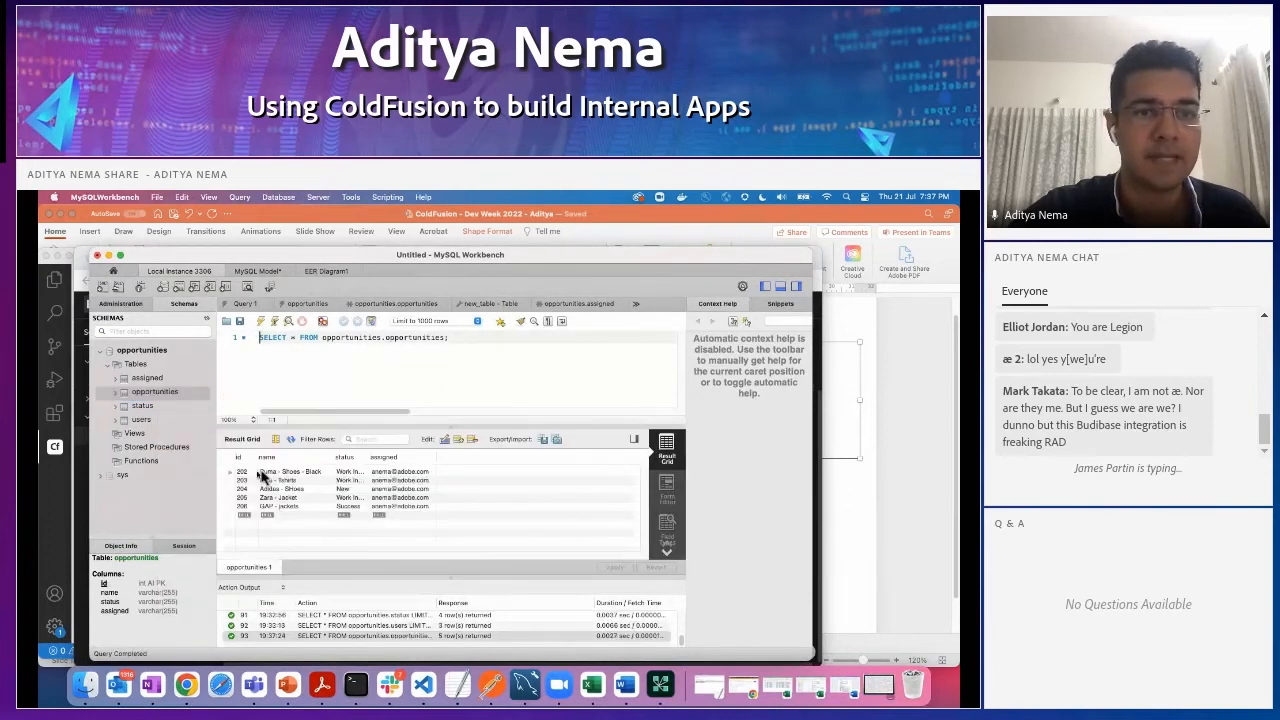
{"action": "left_click", "coordinate": [107, 257]}
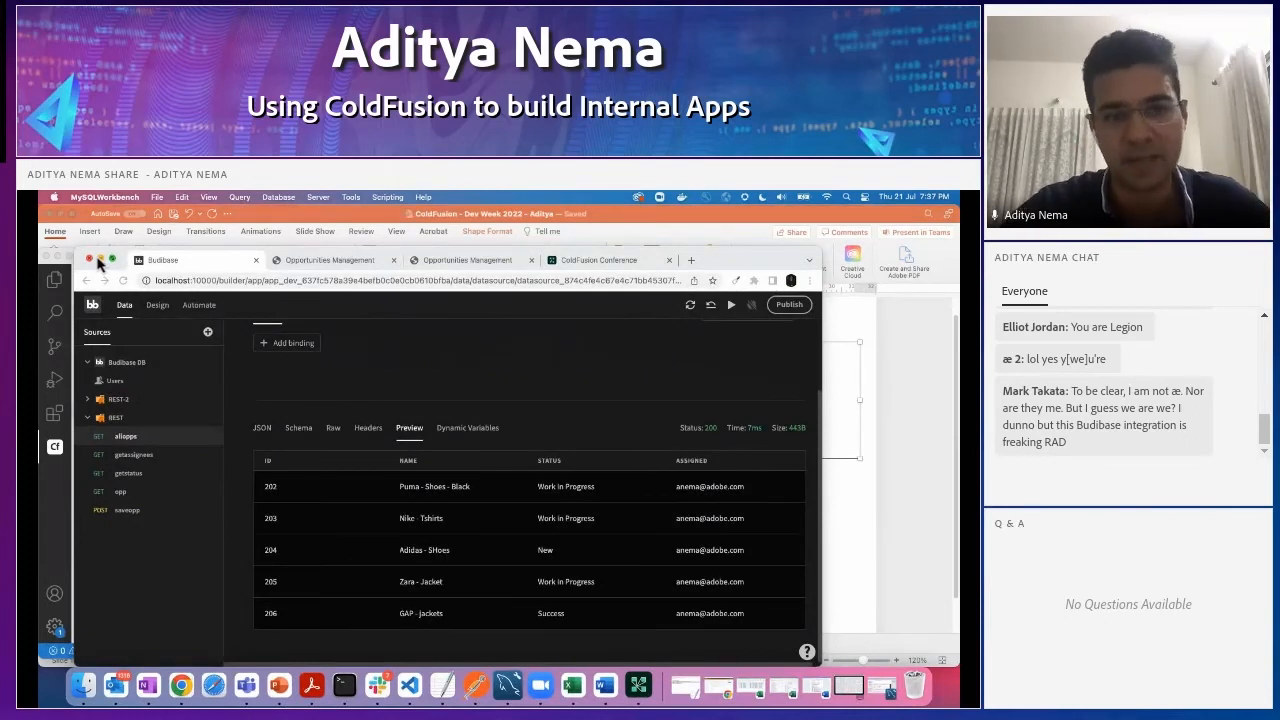
- Review the allopps request URL, minimize Chrome, and return to the allopp.cfc code in VS Code
{"action": "scroll", "coordinate": [329, 474], "scroll_direction": "up", "scroll_amount": 2}
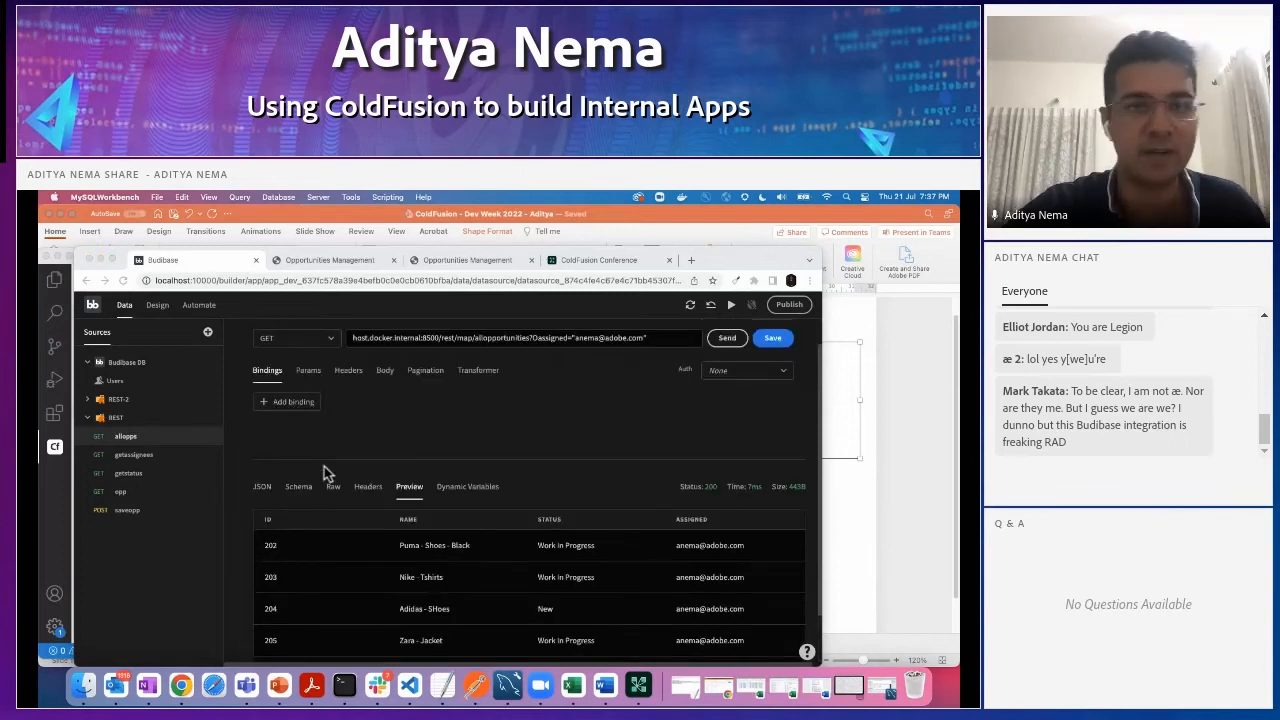
{"action": "left_click", "coordinate": [101, 260]}
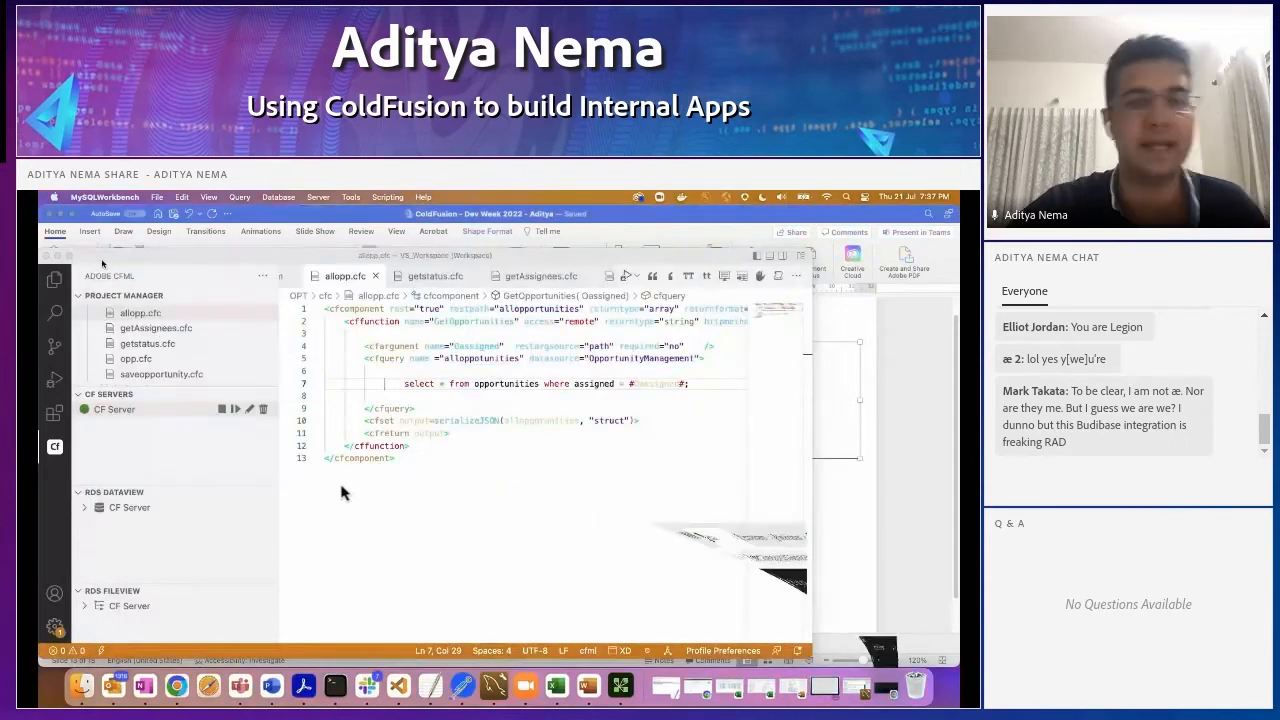
{"action": "scroll", "coordinate": [389, 455], "scroll_direction": "down", "scroll_amount": 1}
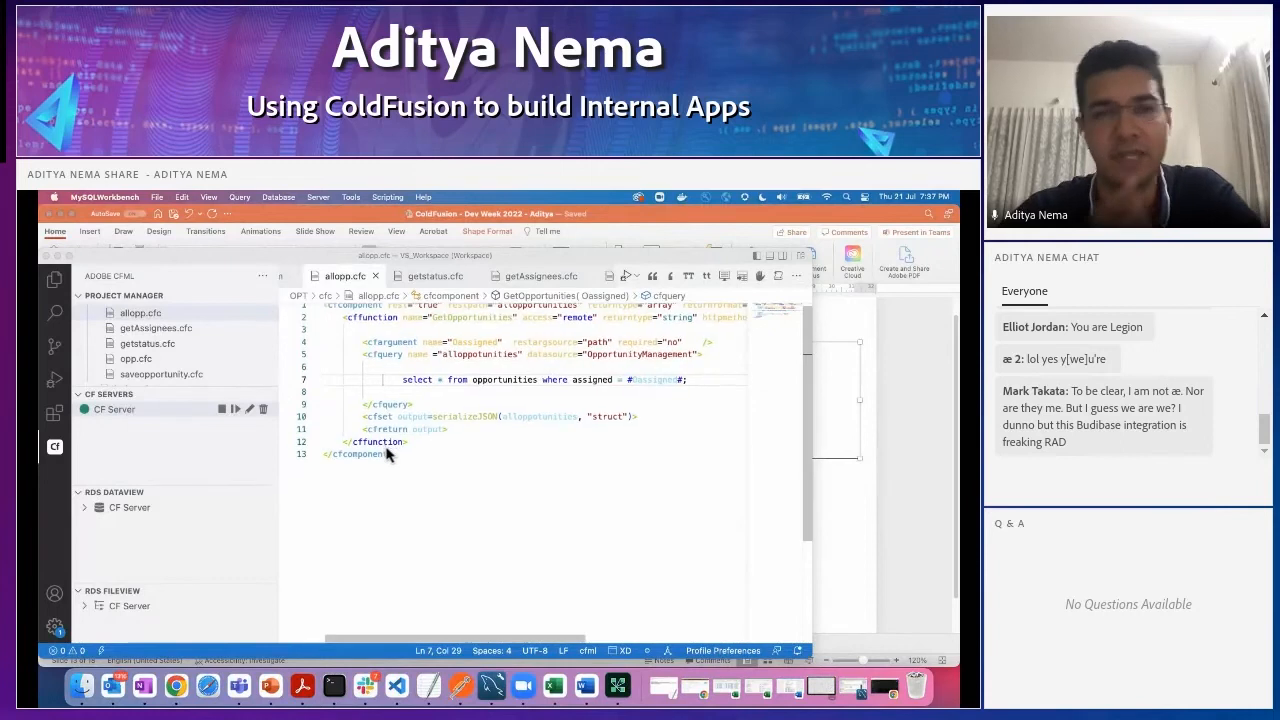
{"action": "scroll", "coordinate": [389, 455], "scroll_direction": "up", "scroll_amount": 1}
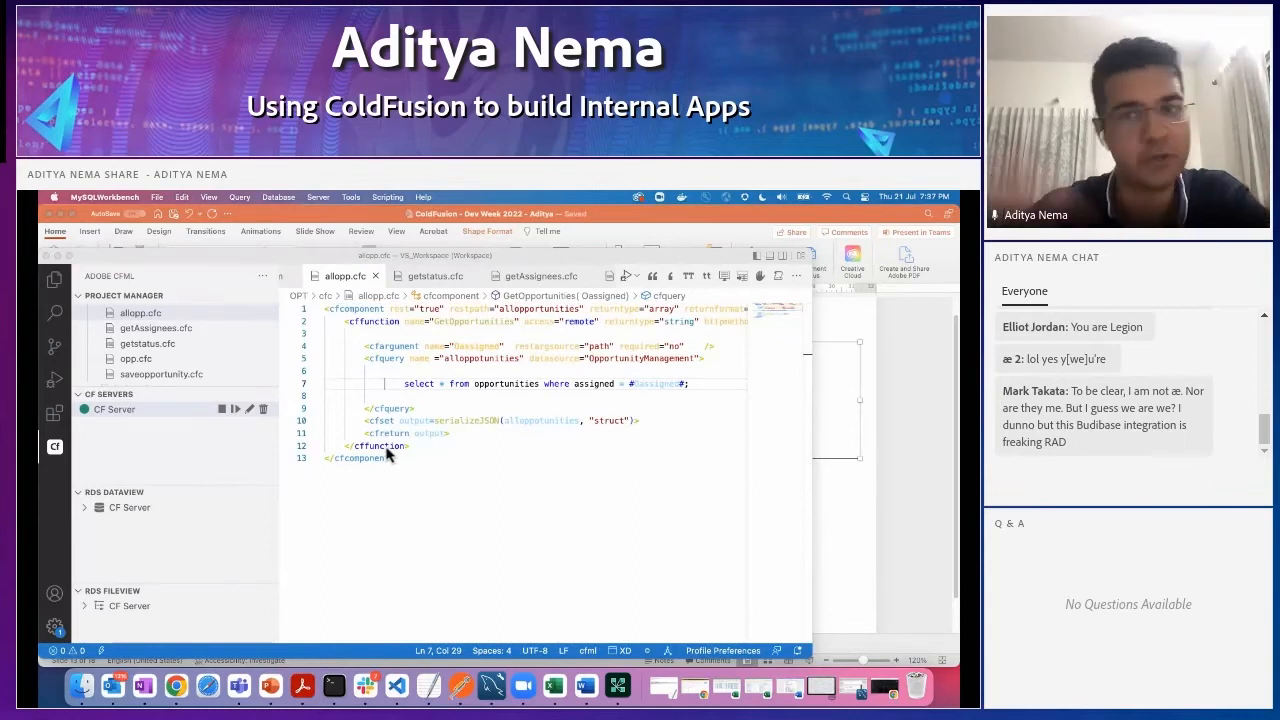
- Open getAssignees.cfc and examine the cfquery block that selects from the assigned table
{"action": "left_click", "coordinate": [147, 328]}
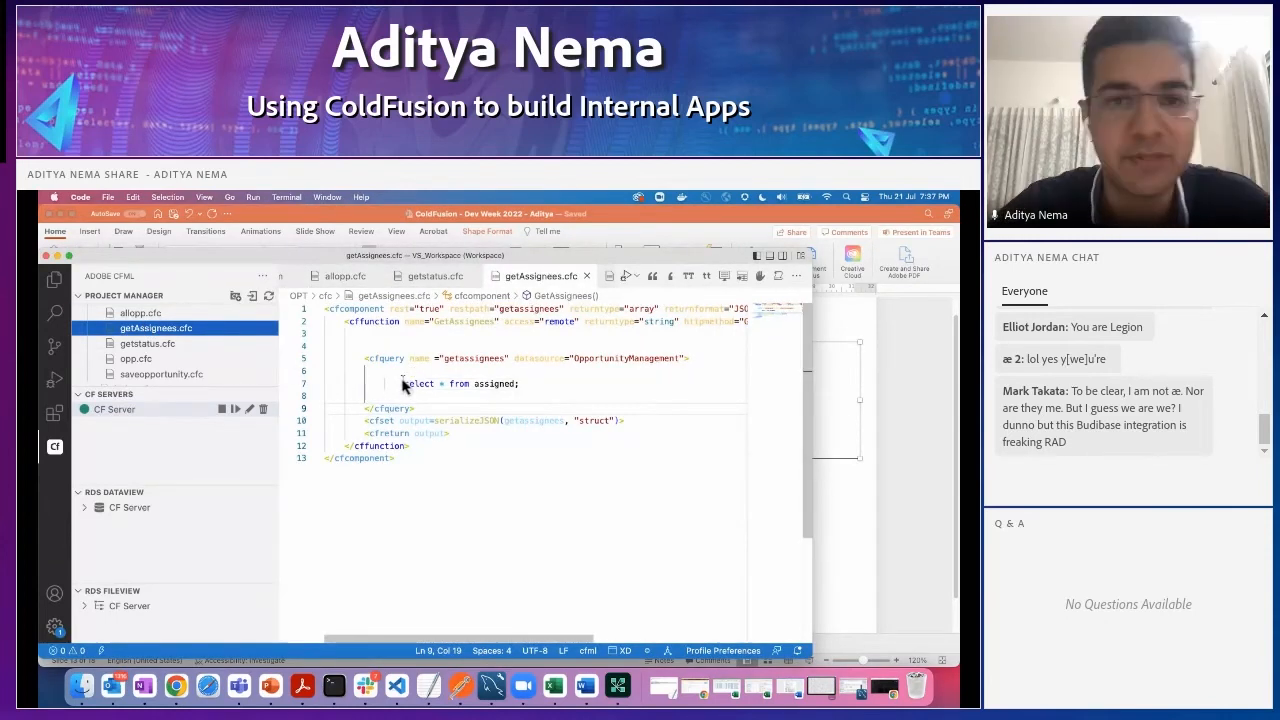
{"action": "left_click", "coordinate": [421, 410]}
{"action": "left_click_drag", "start_coordinate": [421, 414], "coordinate": [370, 359]}
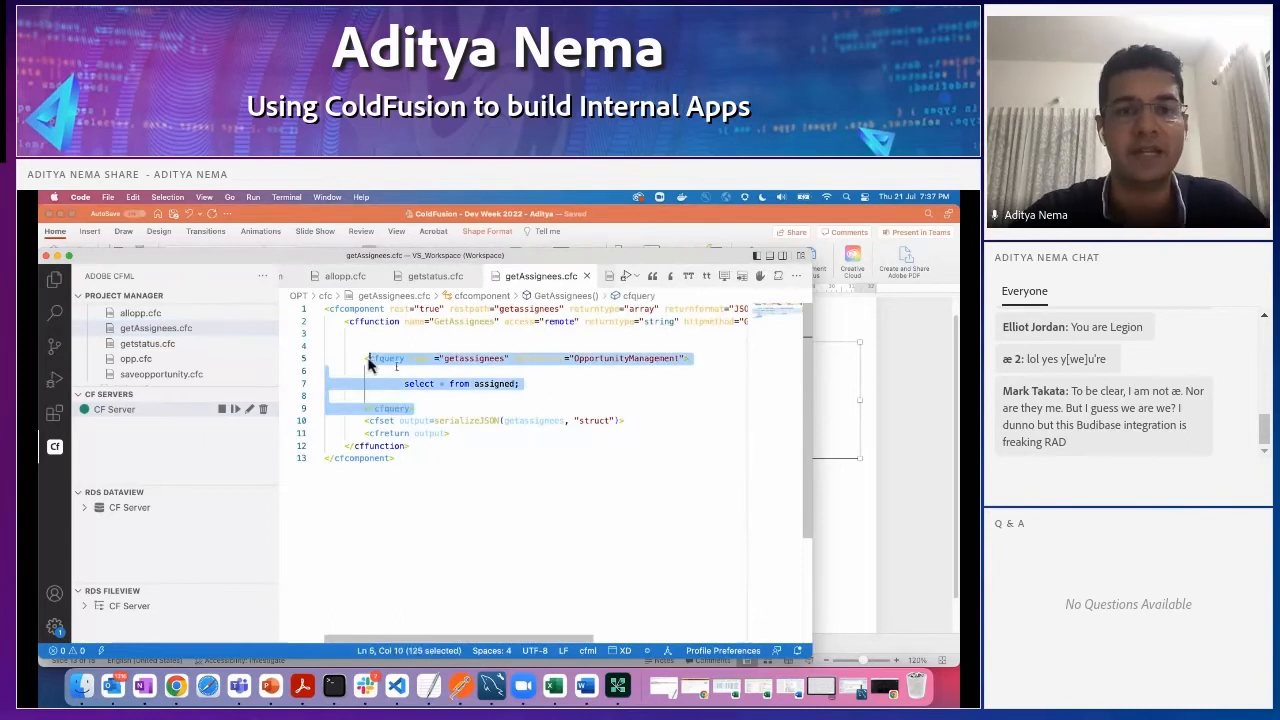
{"action": "left_click", "coordinate": [451, 396]}
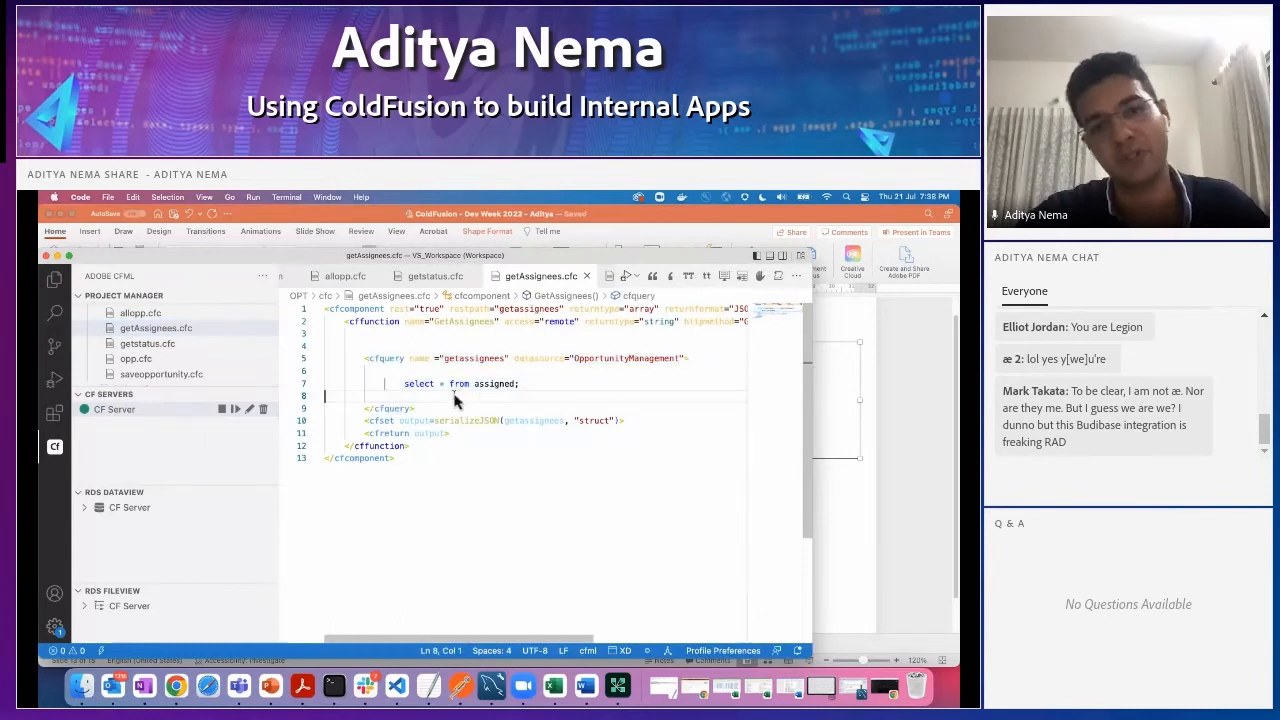
- Open saveopportunity.cfc and examine how the Oid condition chooses between inserting and updating an opportunity
{"action": "left_click", "coordinate": [155, 374]}
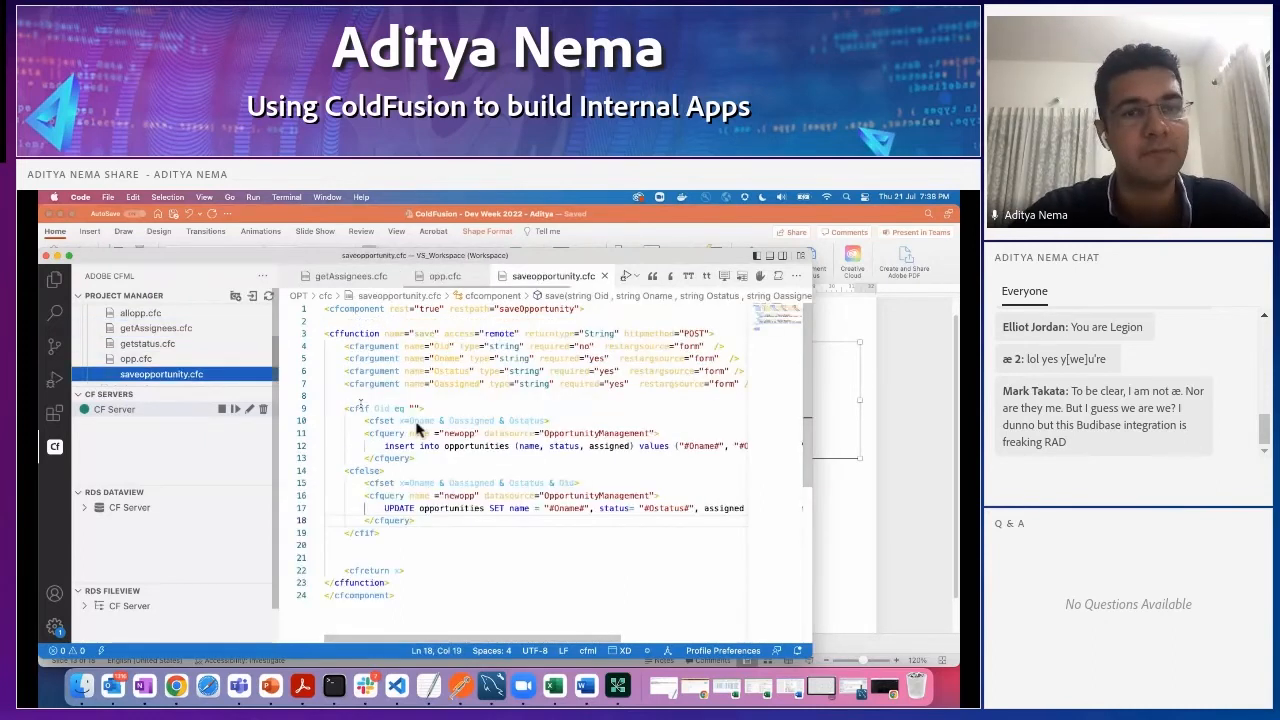
{"action": "left_click", "coordinate": [452, 447]}
{"action": "scroll", "coordinate": [452, 457], "scroll_direction": "up", "scroll_amount": 3}
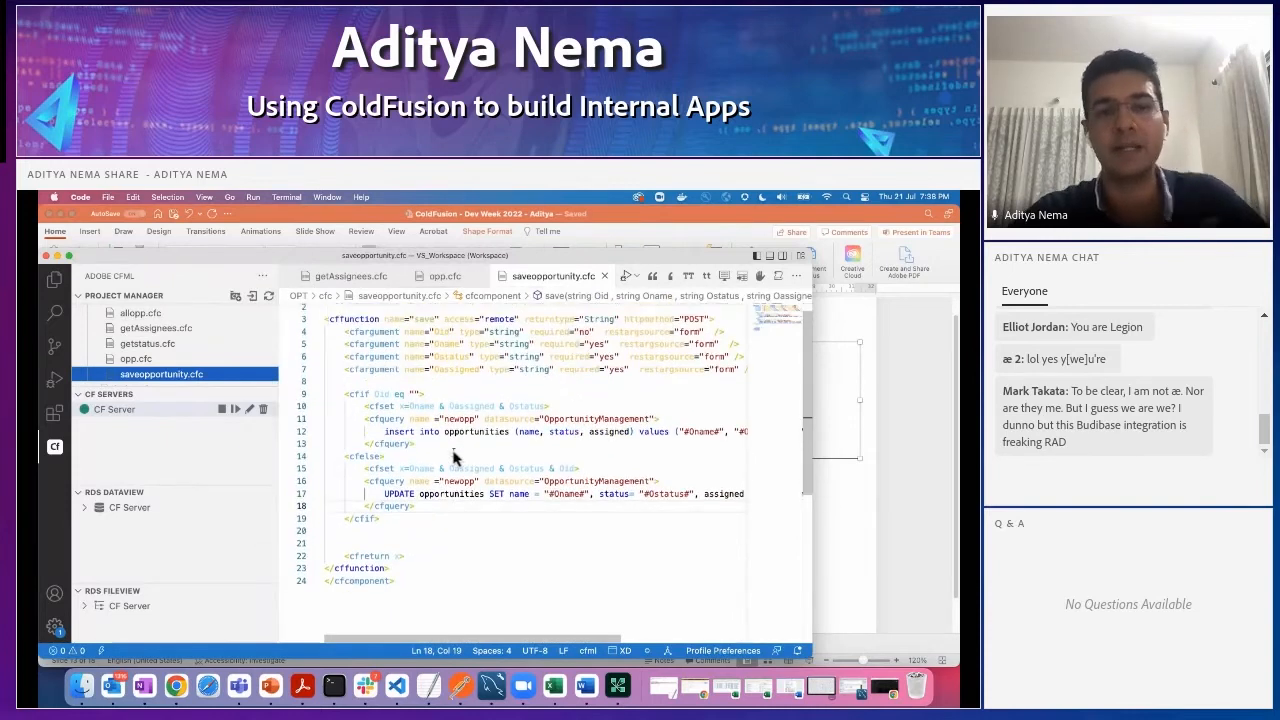
{"action": "scroll", "coordinate": [452, 457], "scroll_direction": "up", "scroll_amount": 1}
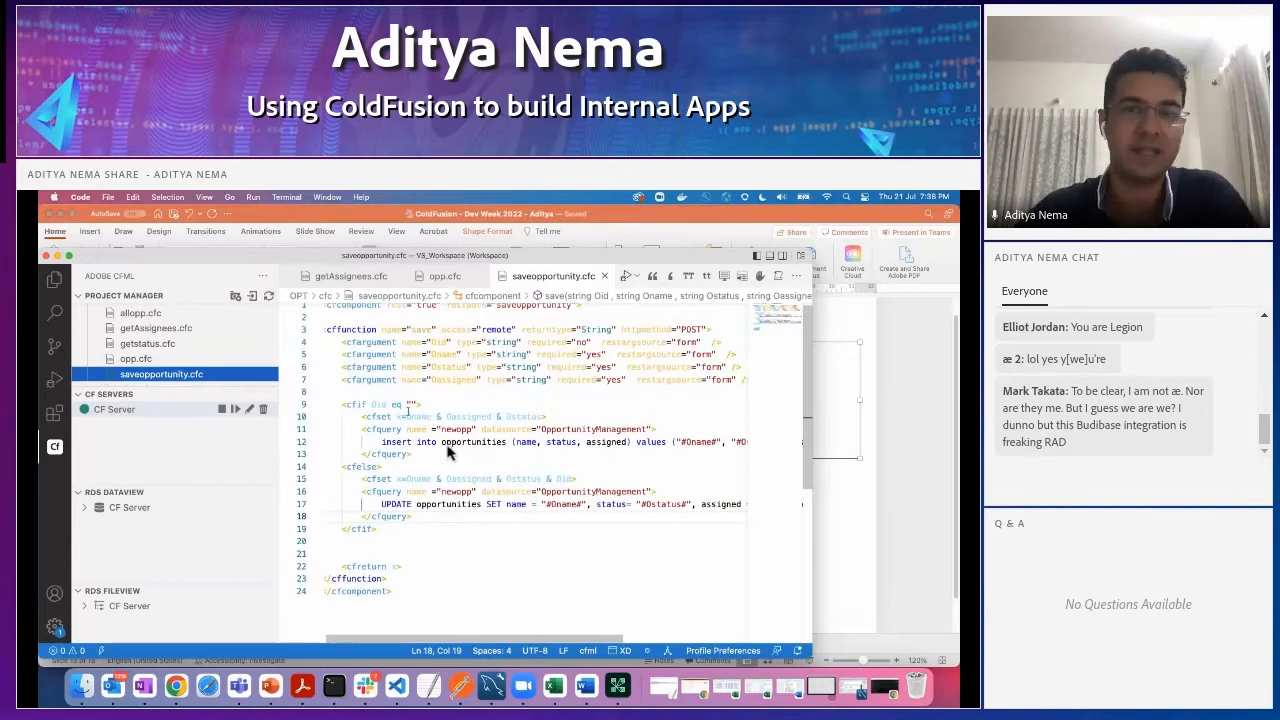
{"action": "double_click", "coordinate": [379, 396]}
{"action": "left_click", "coordinate": [384, 405]}
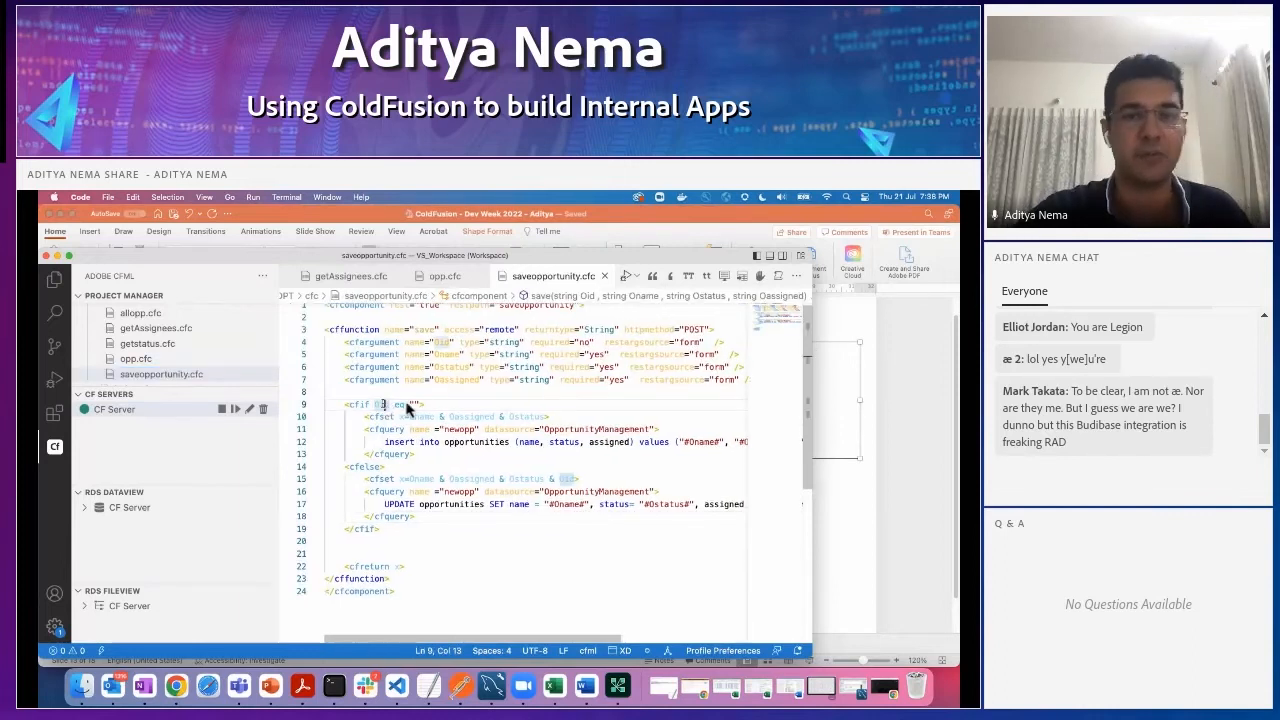
{"action": "scroll", "coordinate": [418, 440], "scroll_direction": "right", "scroll_amount": 2}
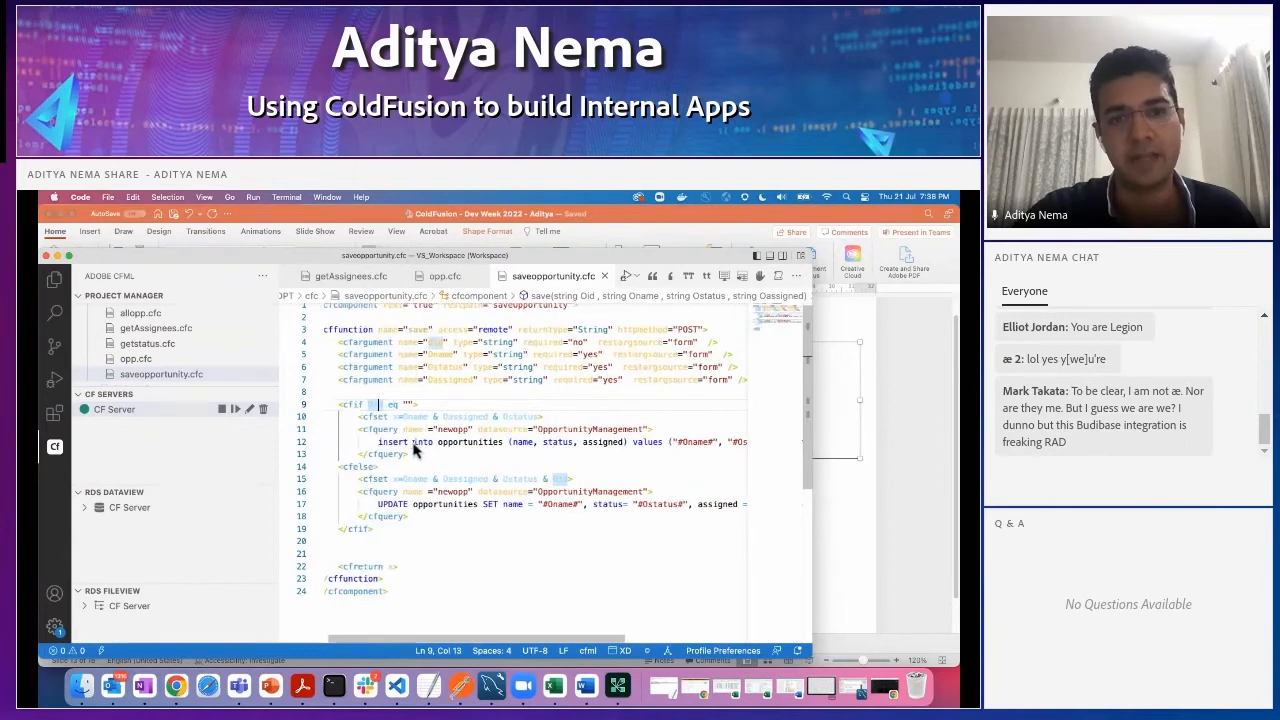
{"action": "scroll", "coordinate": [418, 450], "scroll_direction": "down", "scroll_amount": 1}
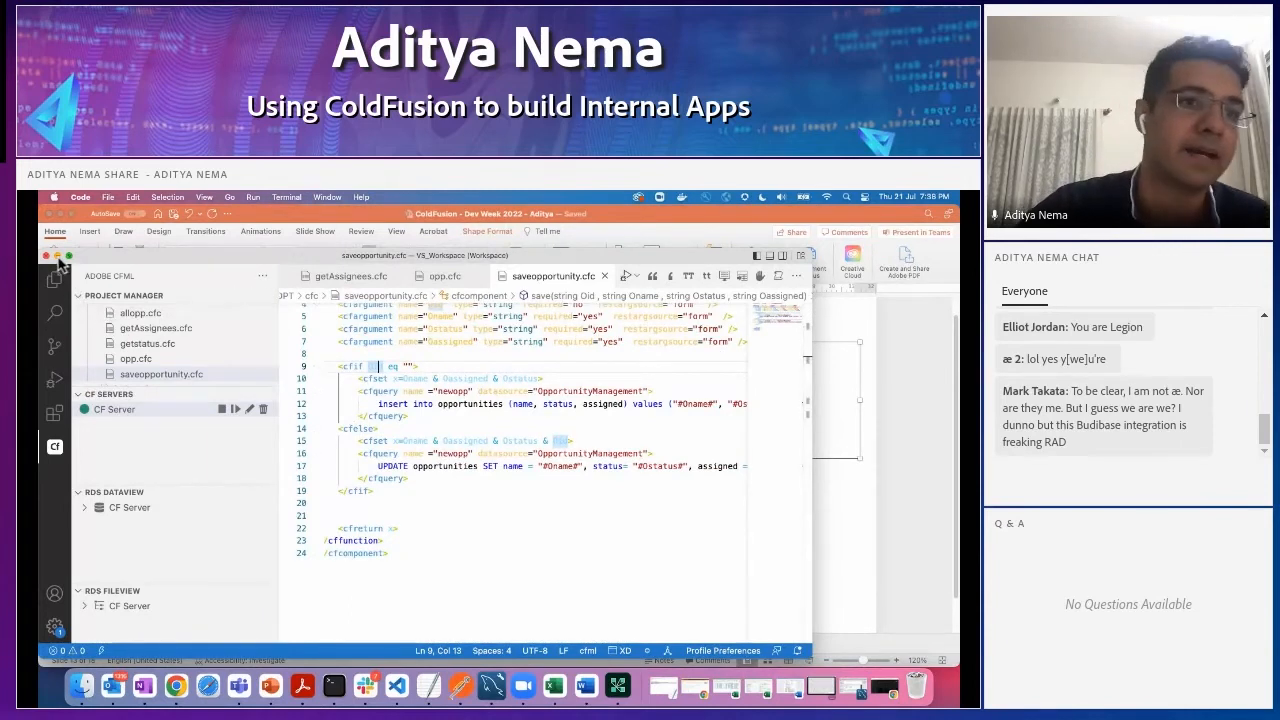
- Minimize VS Code, switch to Budibase in Chrome with the window enlarged, and open the app's design view
{"action": "left_click", "coordinate": [58, 257]}
{"action": "left_click", "coordinate": [176, 686]}
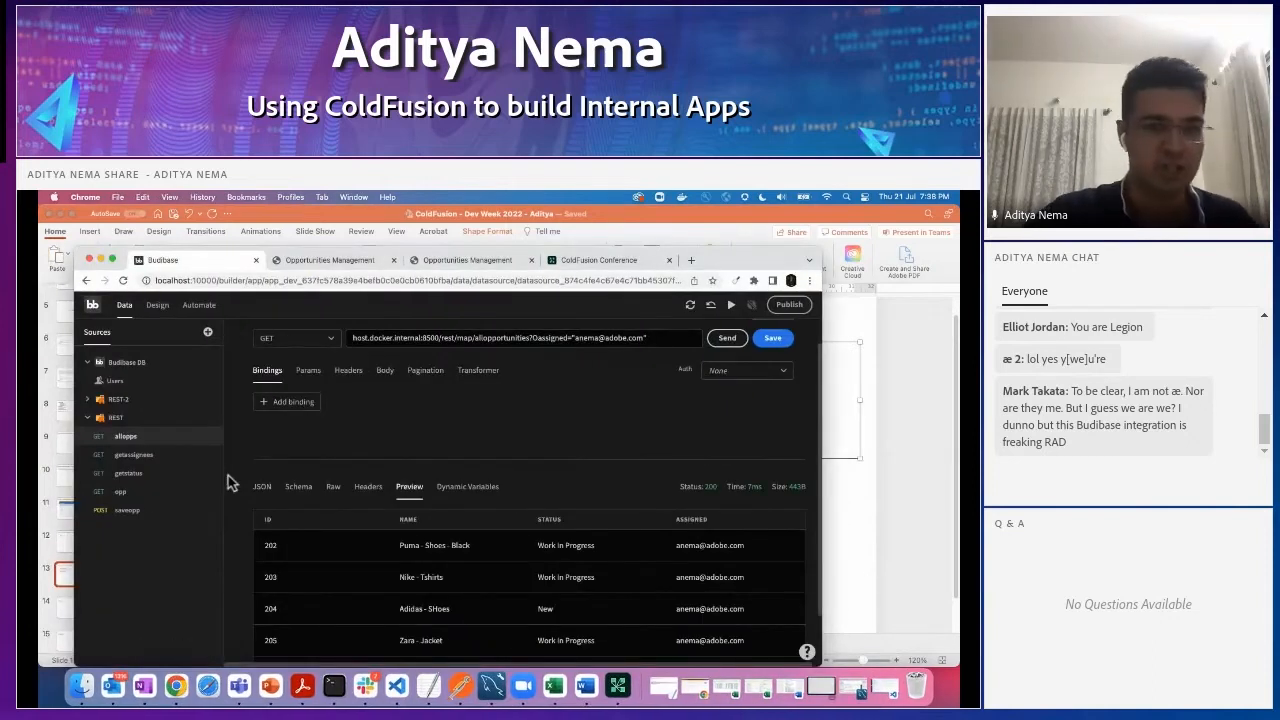
{"action": "double_click", "coordinate": [766, 256]}
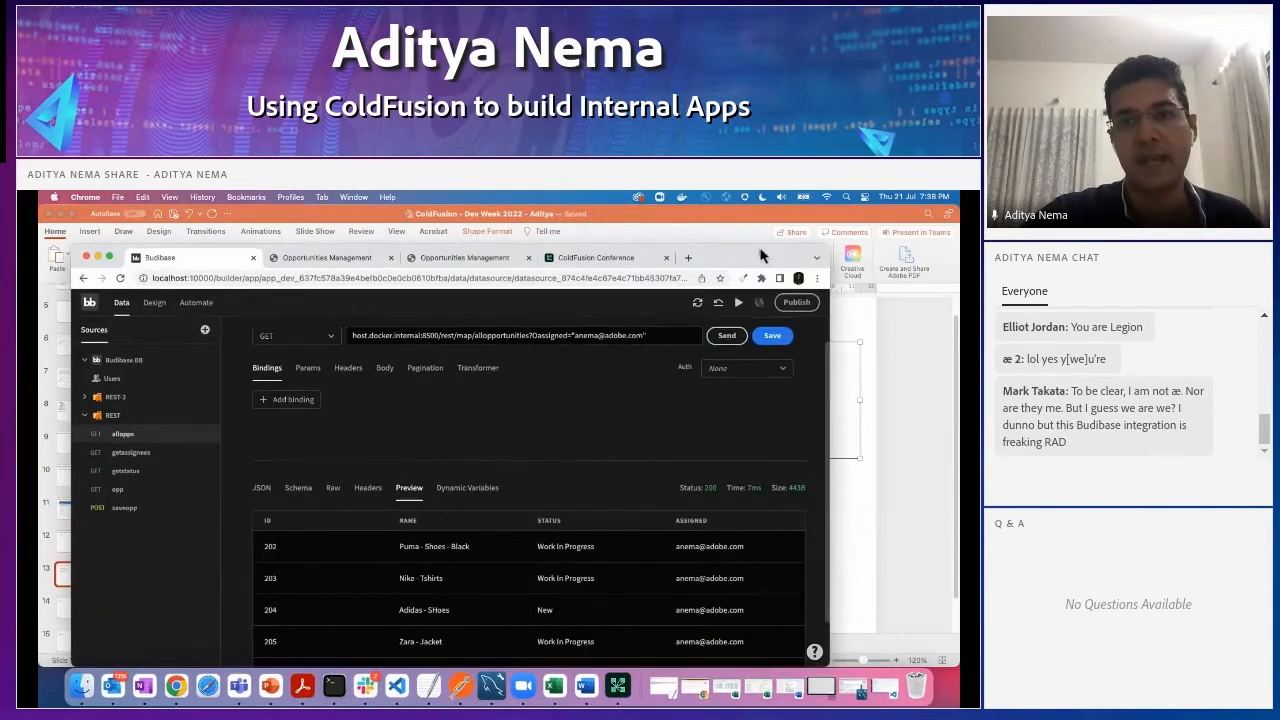
{"action": "scroll", "coordinate": [540, 485], "scroll_direction": "up", "scroll_amount": 1}
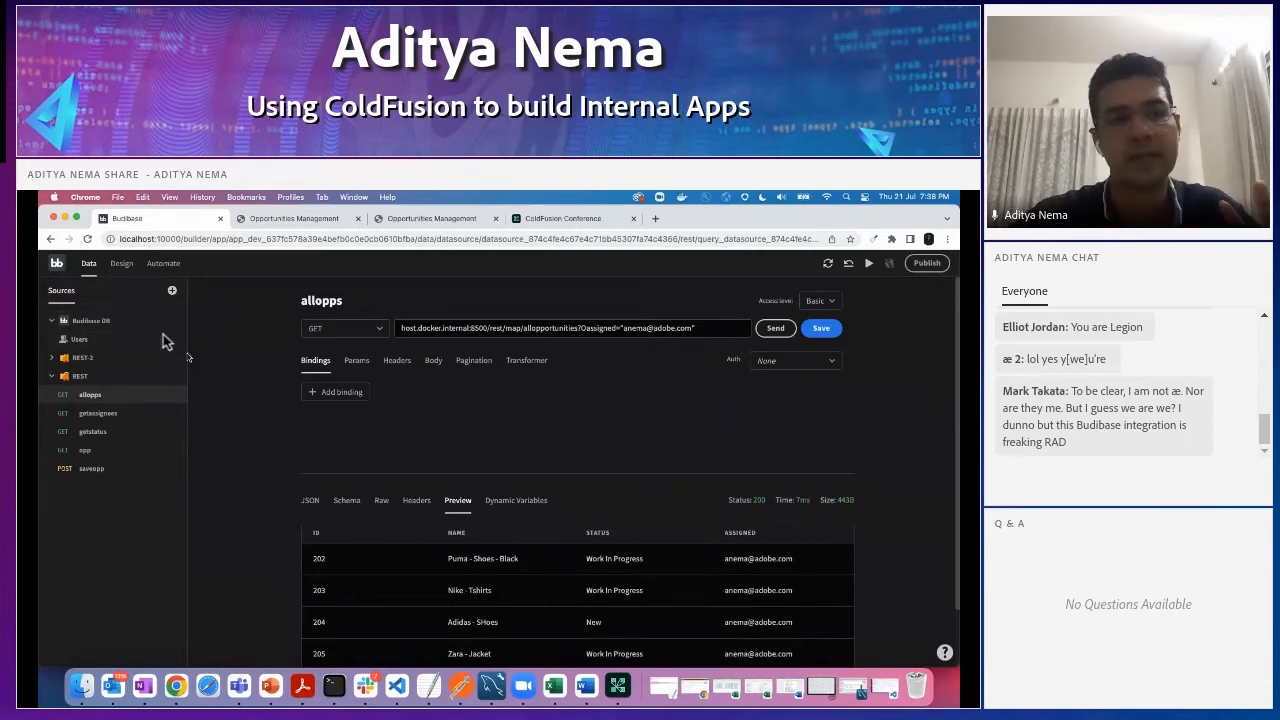
{"action": "left_click", "coordinate": [122, 264]}
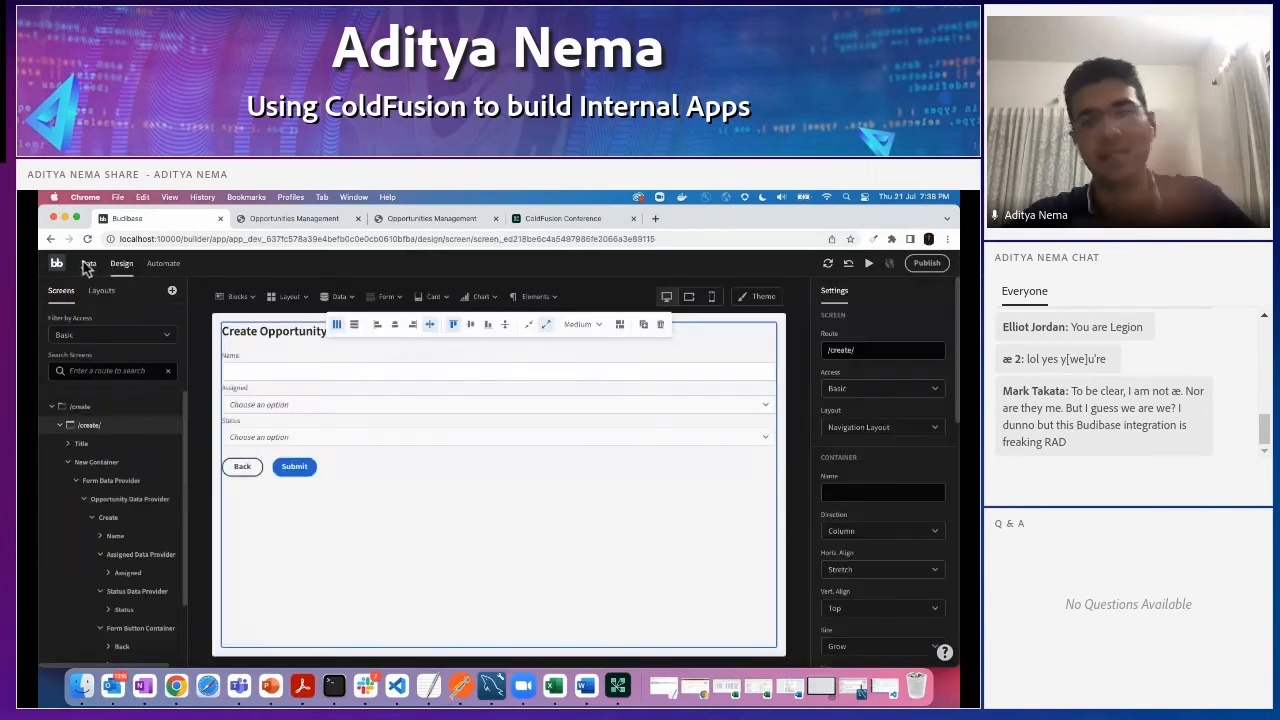
- Open the app's data sources and examine the allopps query's request URL and its Oassigned parameter
{"action": "left_click", "coordinate": [87, 264]}
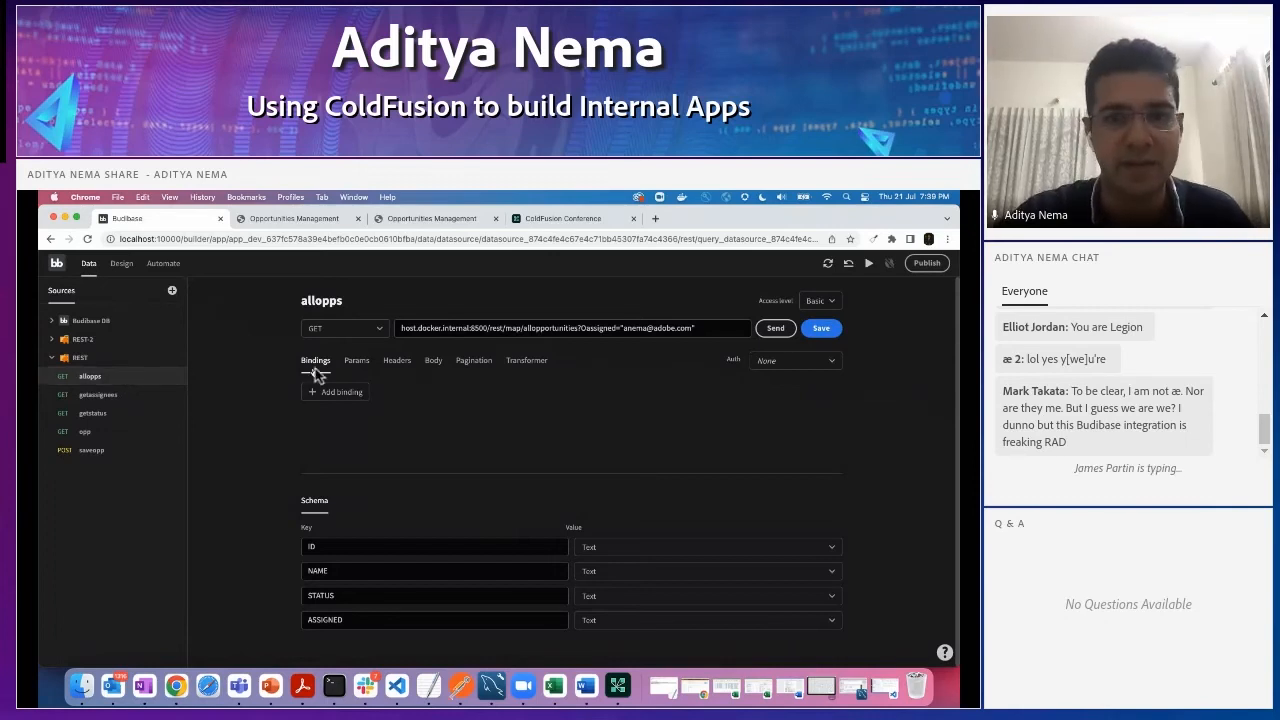
{"action": "left_click_drag", "start_coordinate": [490, 336], "coordinate": [576, 337]}
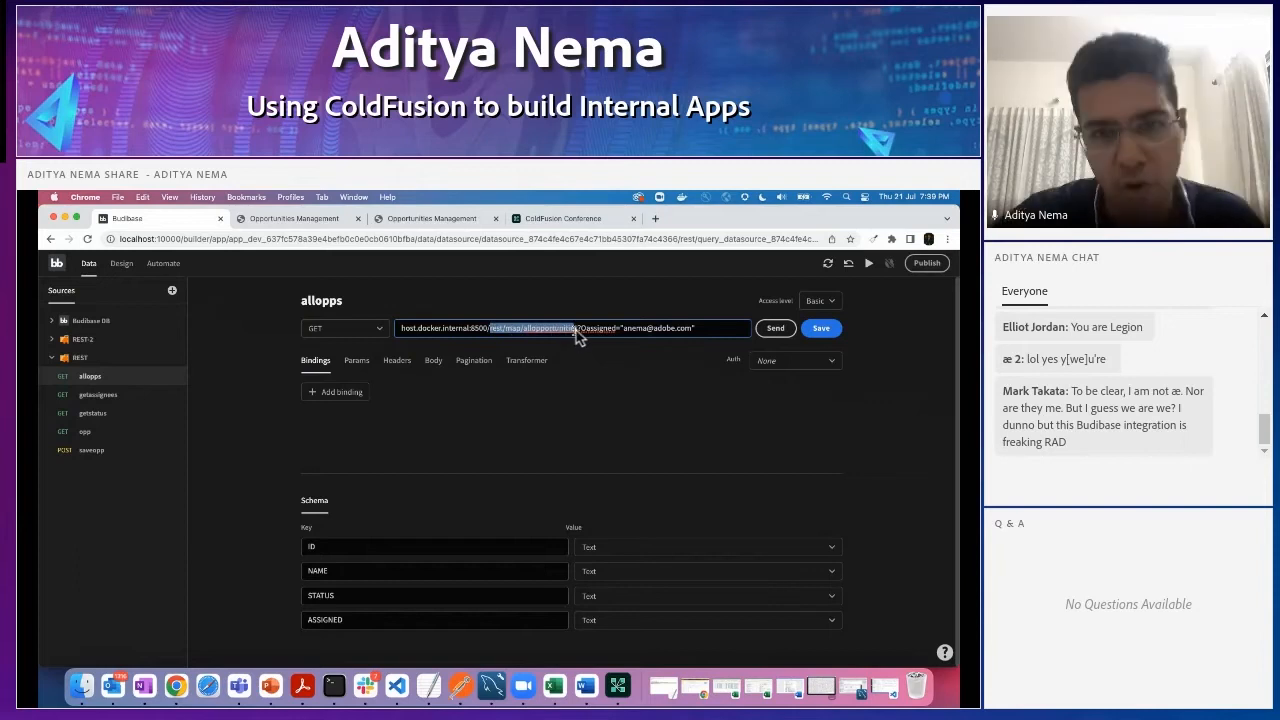
{"action": "left_click", "coordinate": [622, 408]}
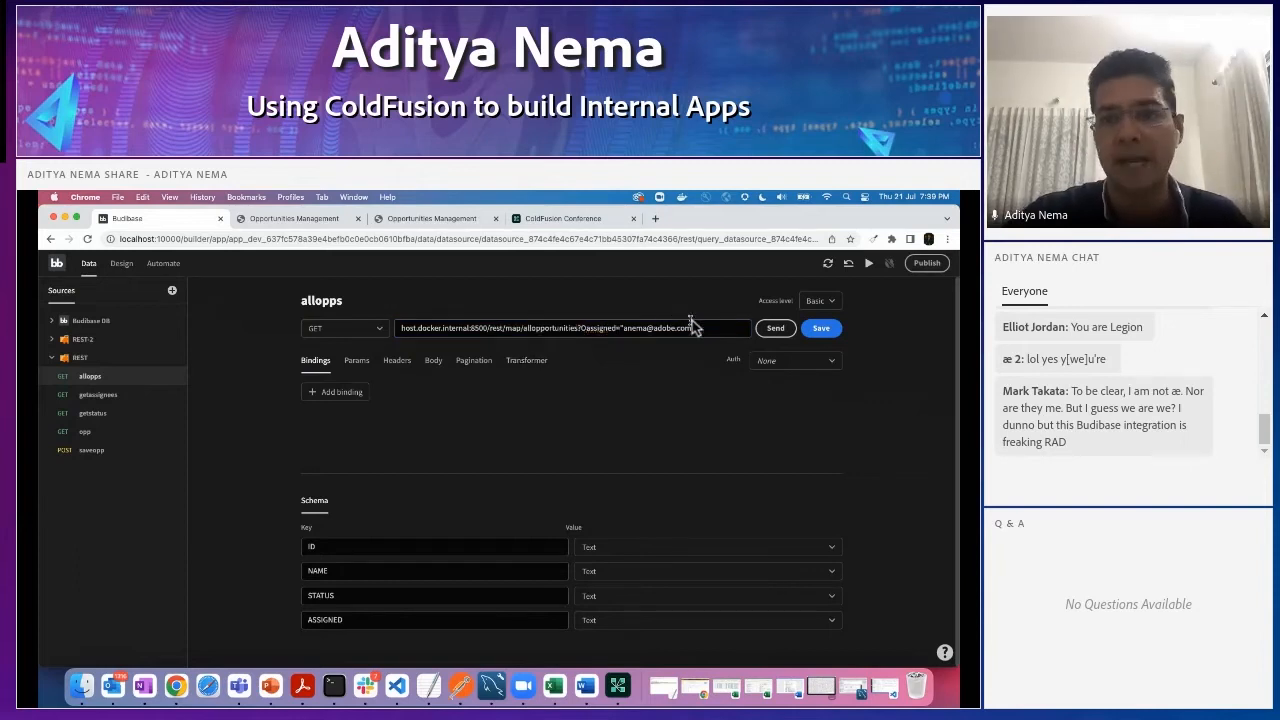
{"action": "left_click", "coordinate": [358, 362]}
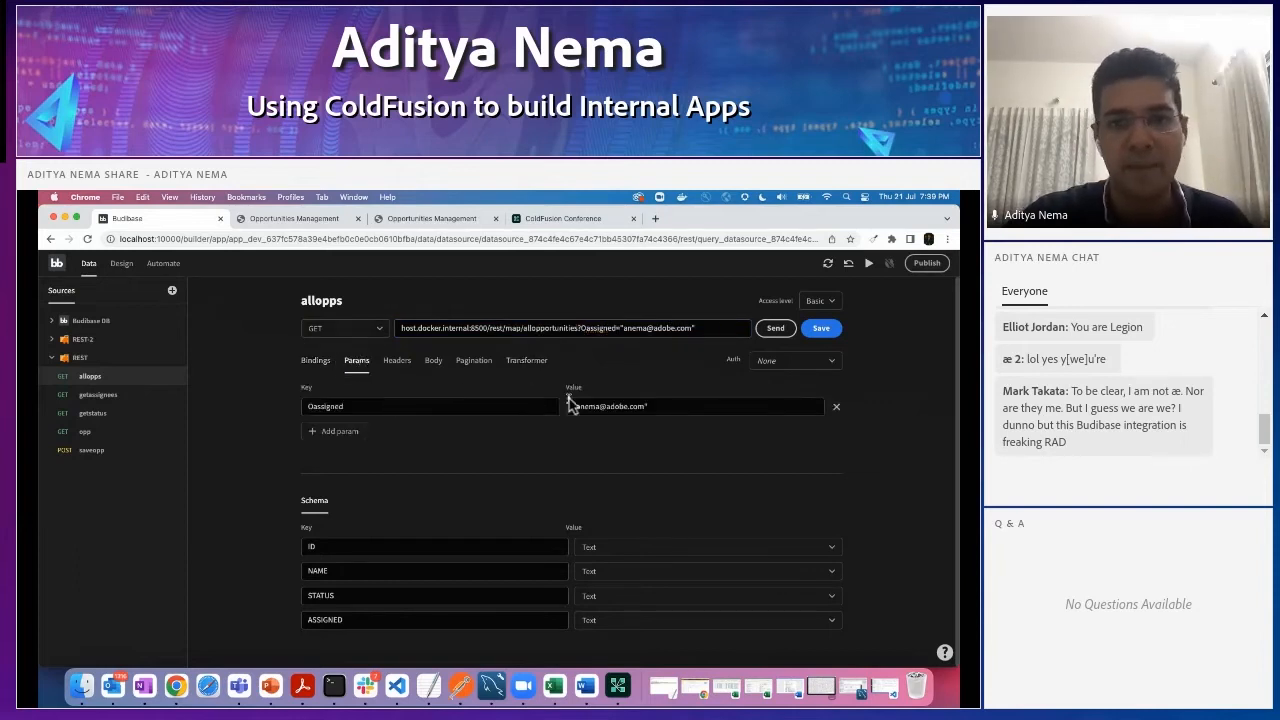
- Send the allopps request and review the returned opportunities as a table preview
{"action": "left_click", "coordinate": [777, 330]}
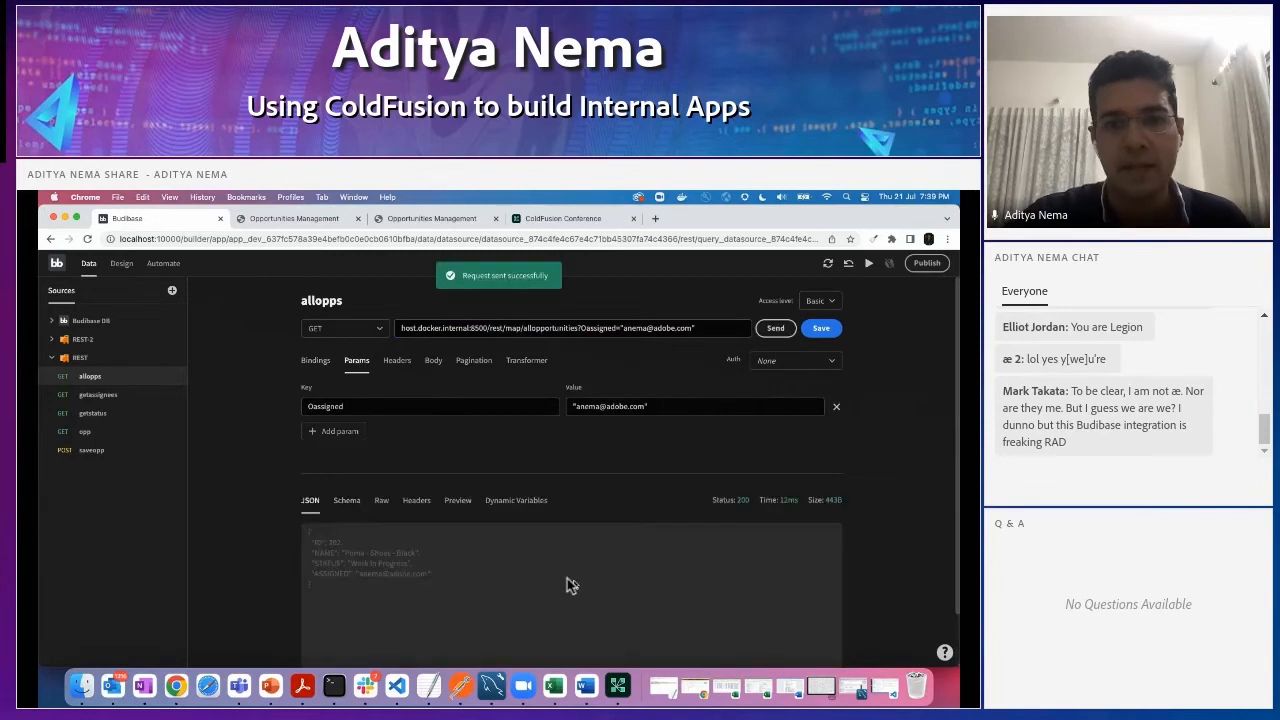
{"action": "left_click", "coordinate": [456, 503]}
{"action": "scroll", "coordinate": [570, 545], "scroll_direction": "down", "scroll_amount": 2}
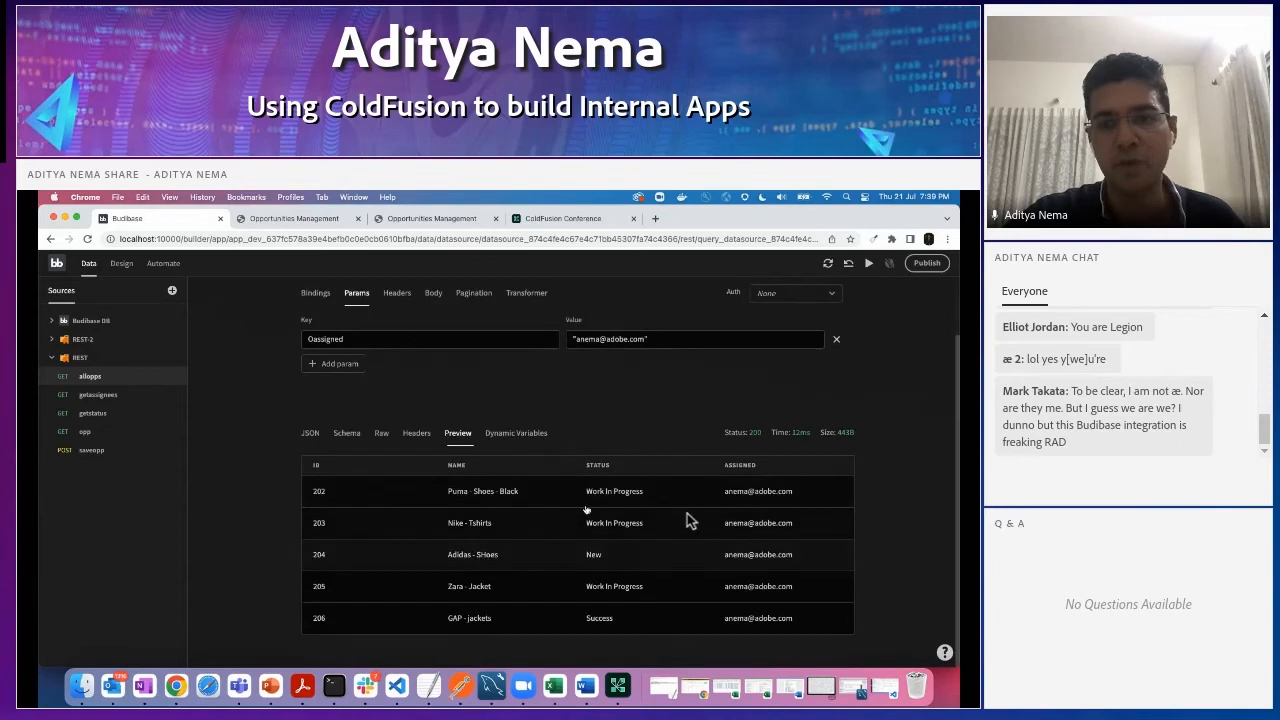
{"action": "scroll", "coordinate": [451, 578], "scroll_direction": "up", "scroll_amount": 2}
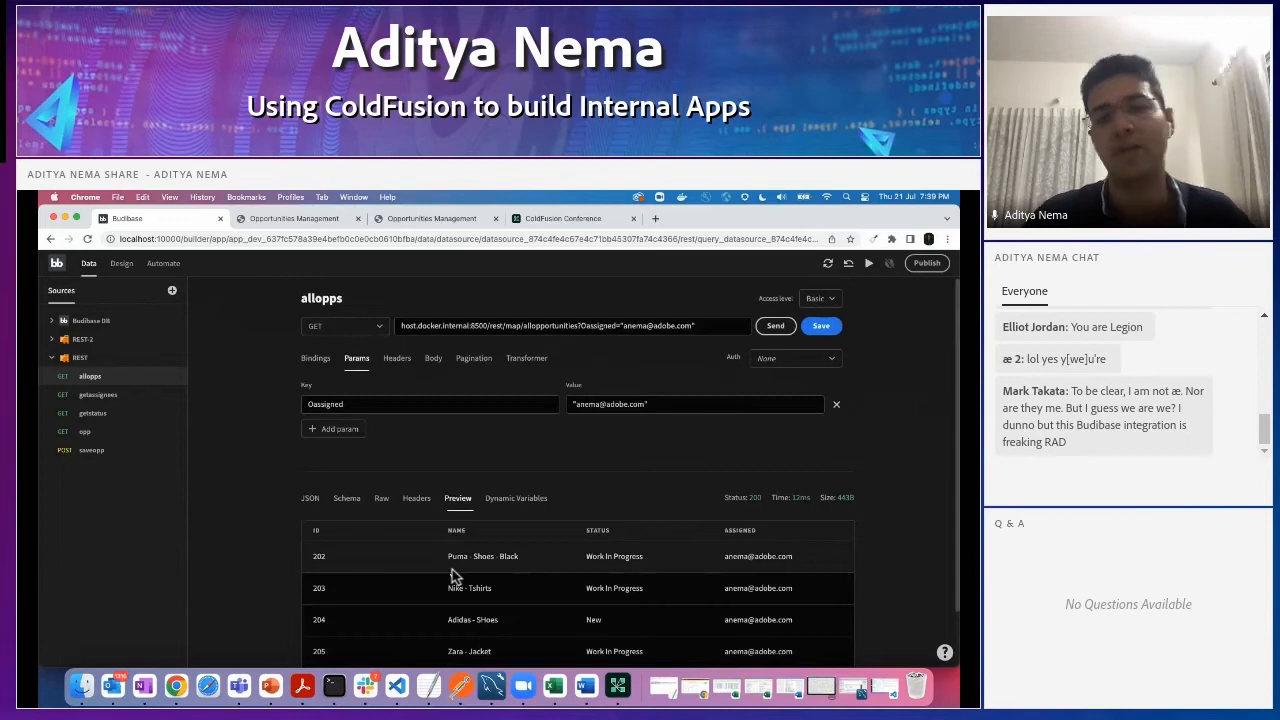
{"action": "scroll", "coordinate": [456, 579], "scroll_direction": "down", "scroll_amount": 2}
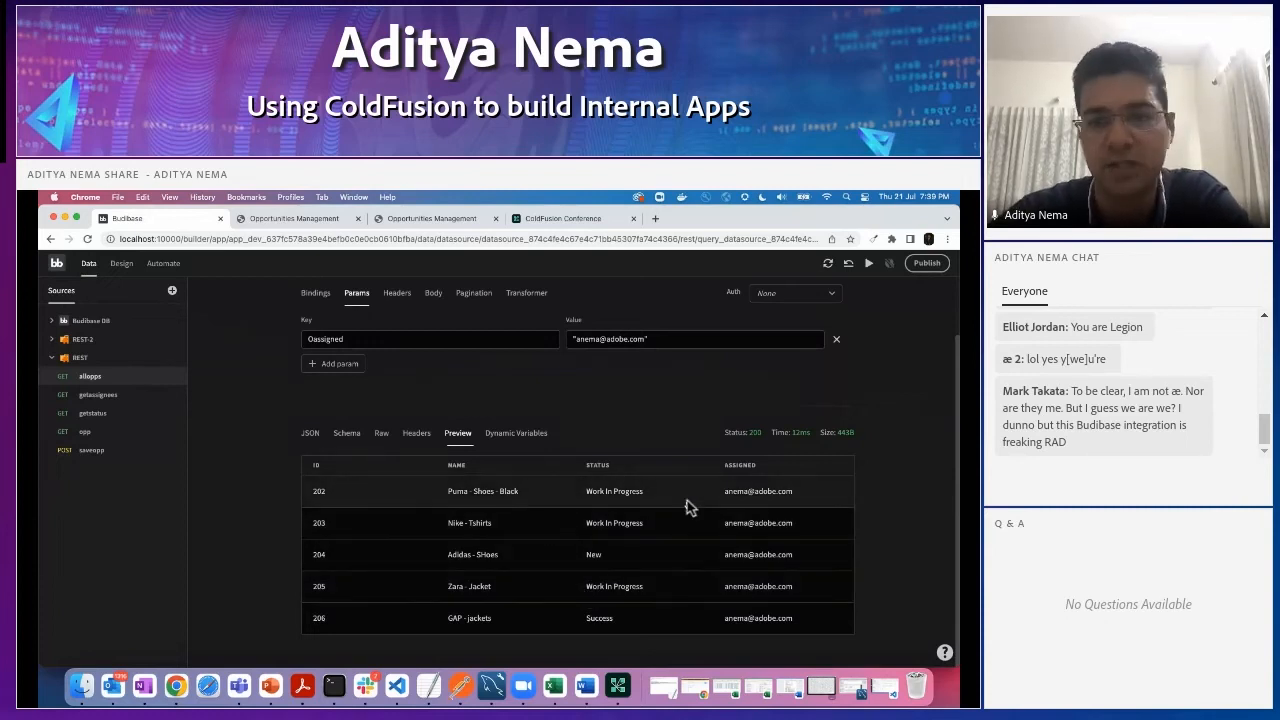
{"action": "scroll", "coordinate": [899, 582], "scroll_direction": "up", "scroll_amount": 2}
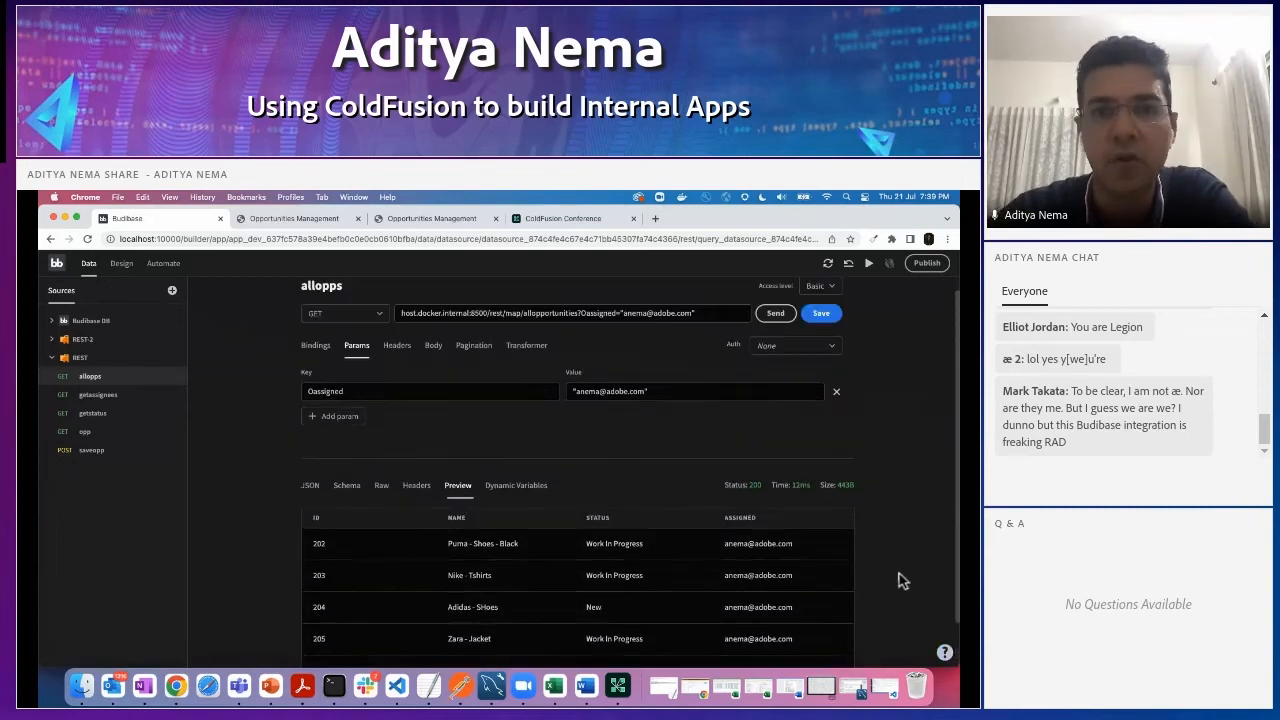
{"action": "scroll", "coordinate": [900, 579], "scroll_direction": "up", "scroll_amount": 1}
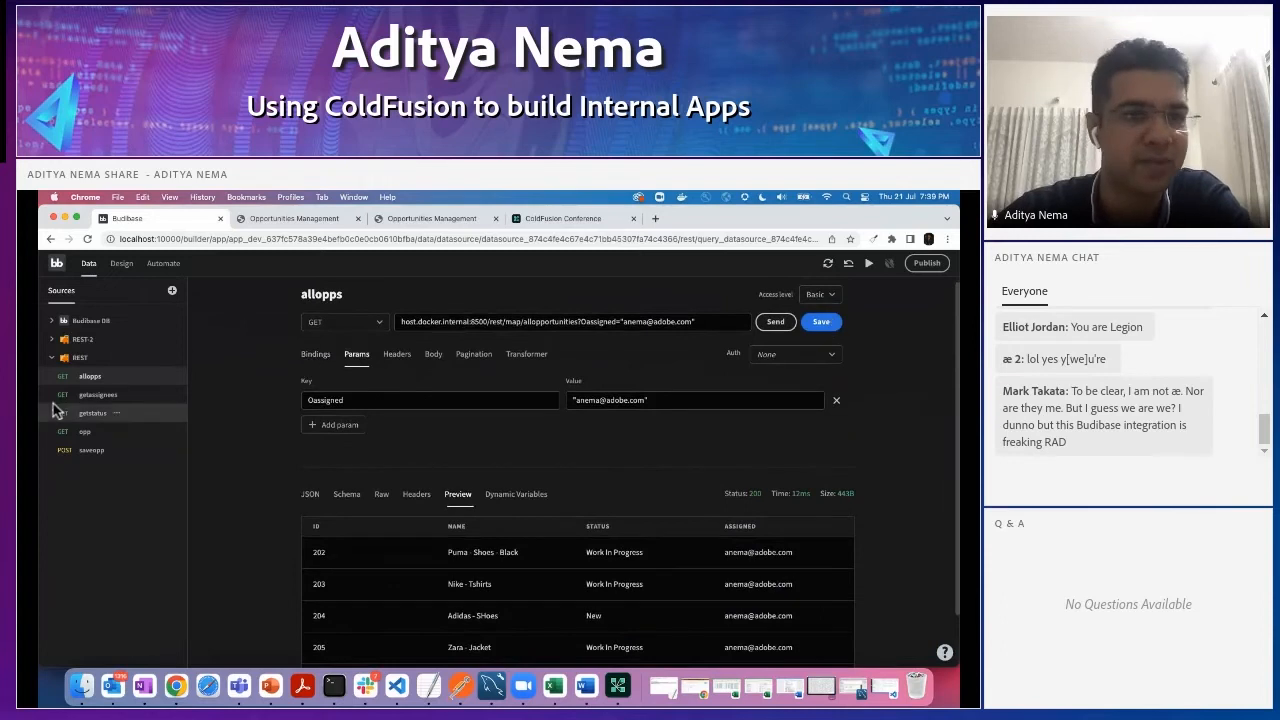
{"action": "left_click", "coordinate": [82, 362]}
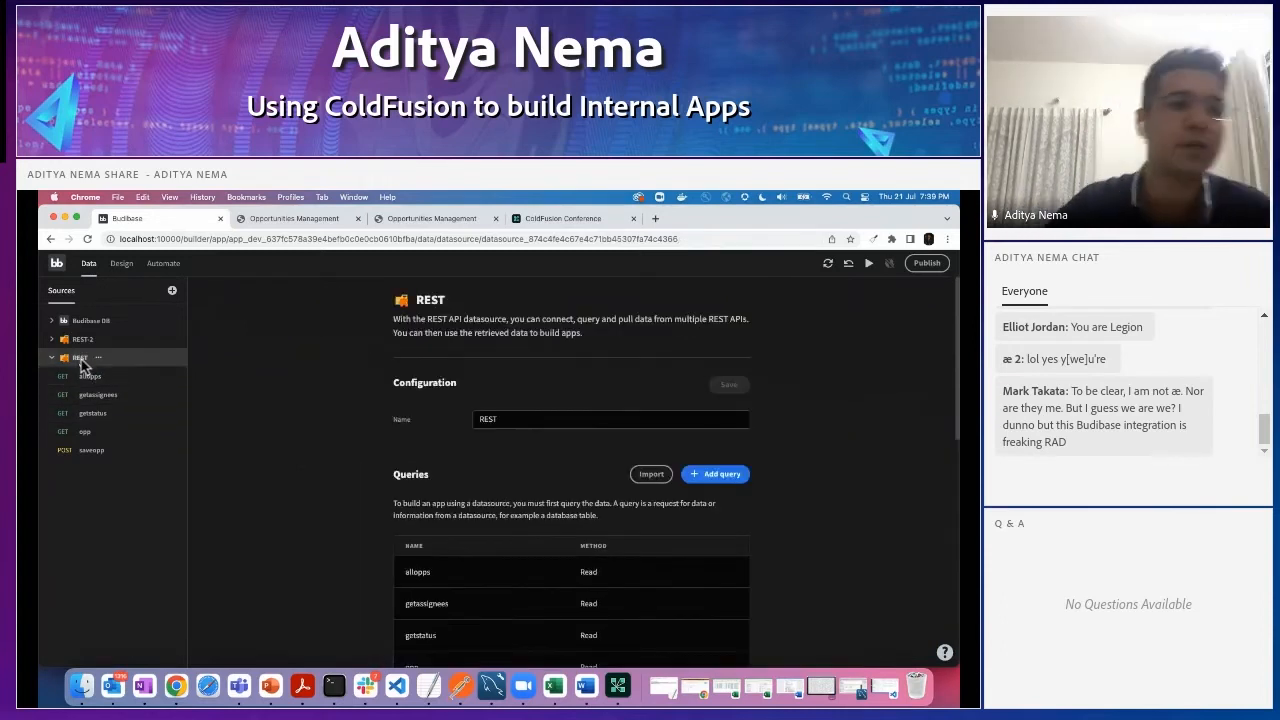
{"action": "right_click", "coordinate": [82, 365]}
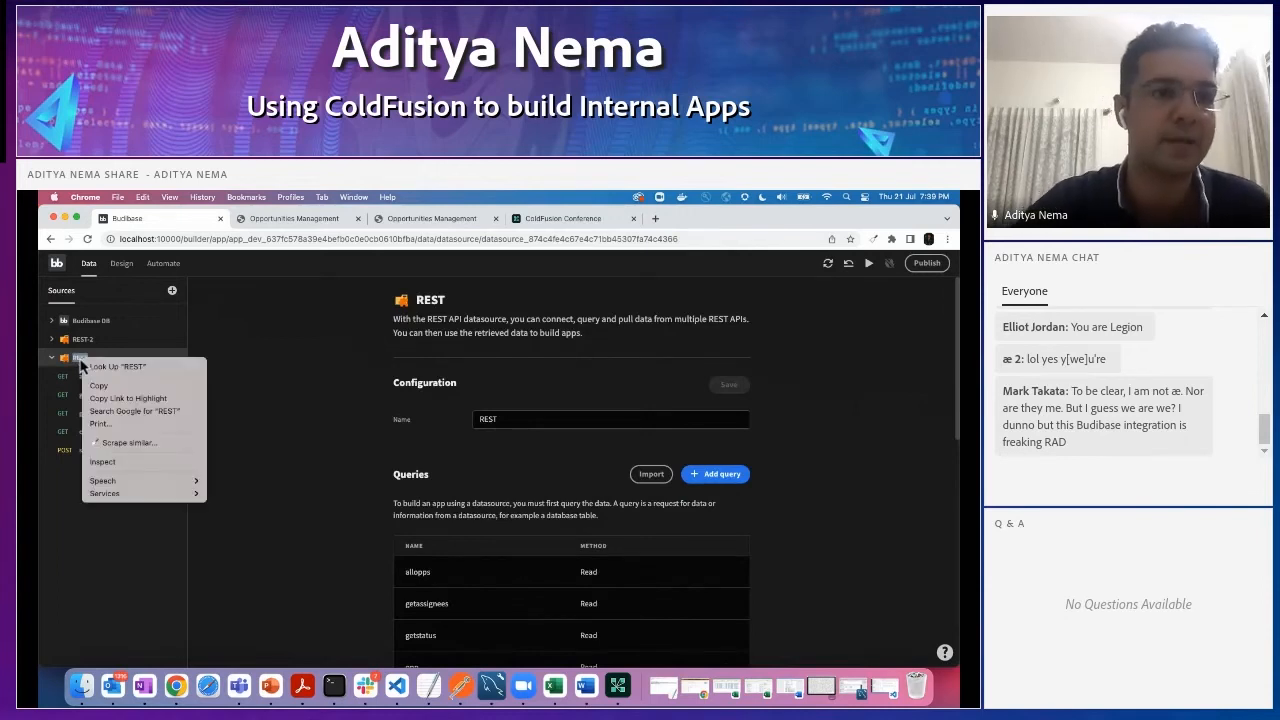
{"action": "left_click", "coordinate": [197, 262]}
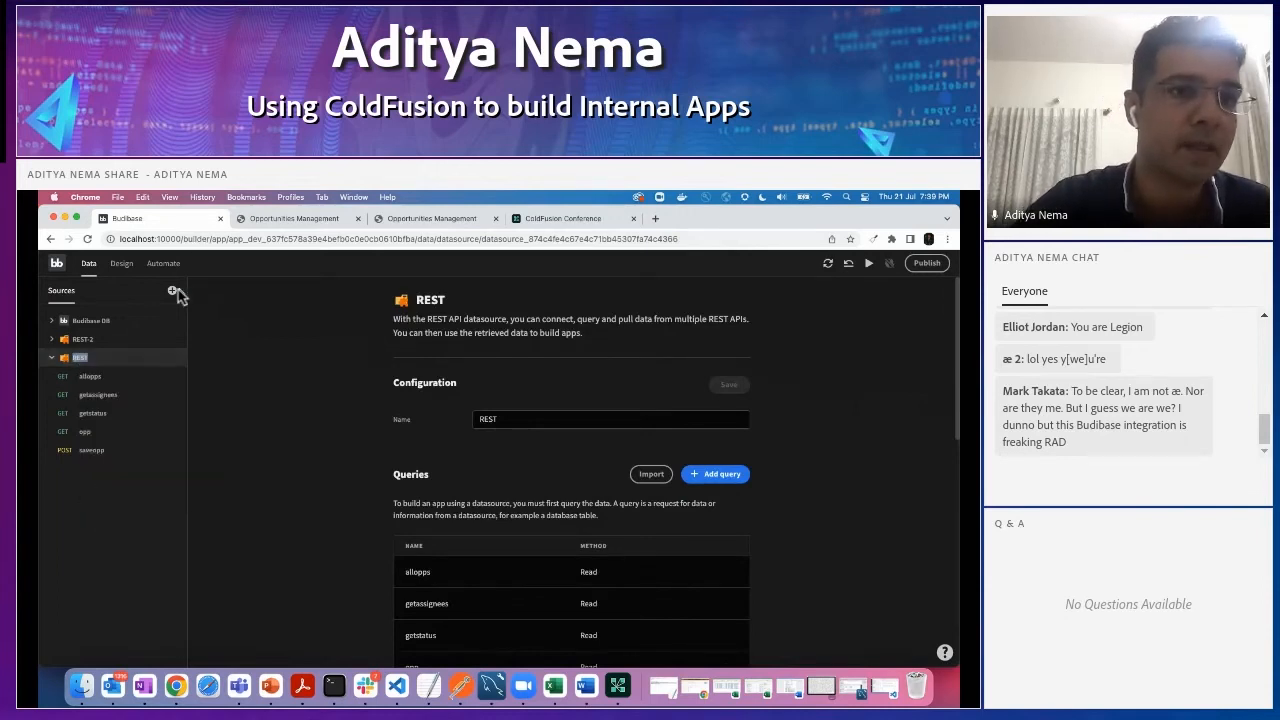
{"action": "left_click", "coordinate": [90, 340]}
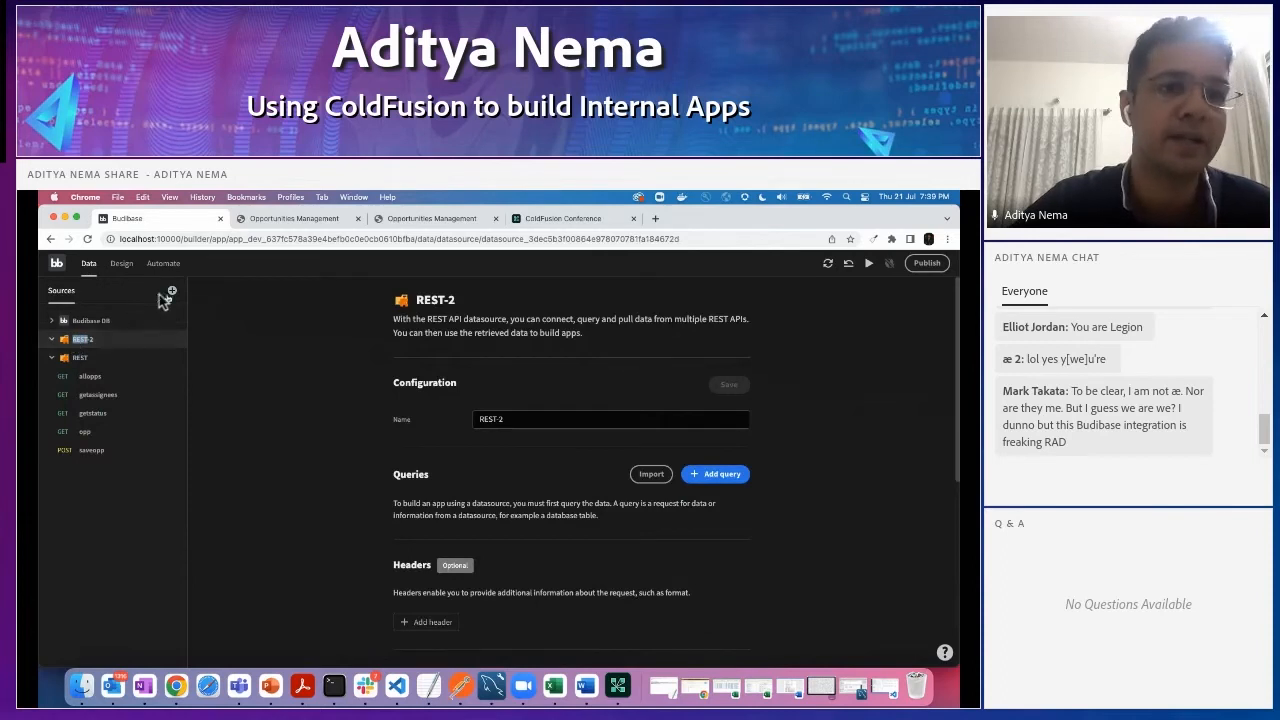
- Add another REST data source to the app and start a new query on it
{"action": "left_click", "coordinate": [172, 290]}
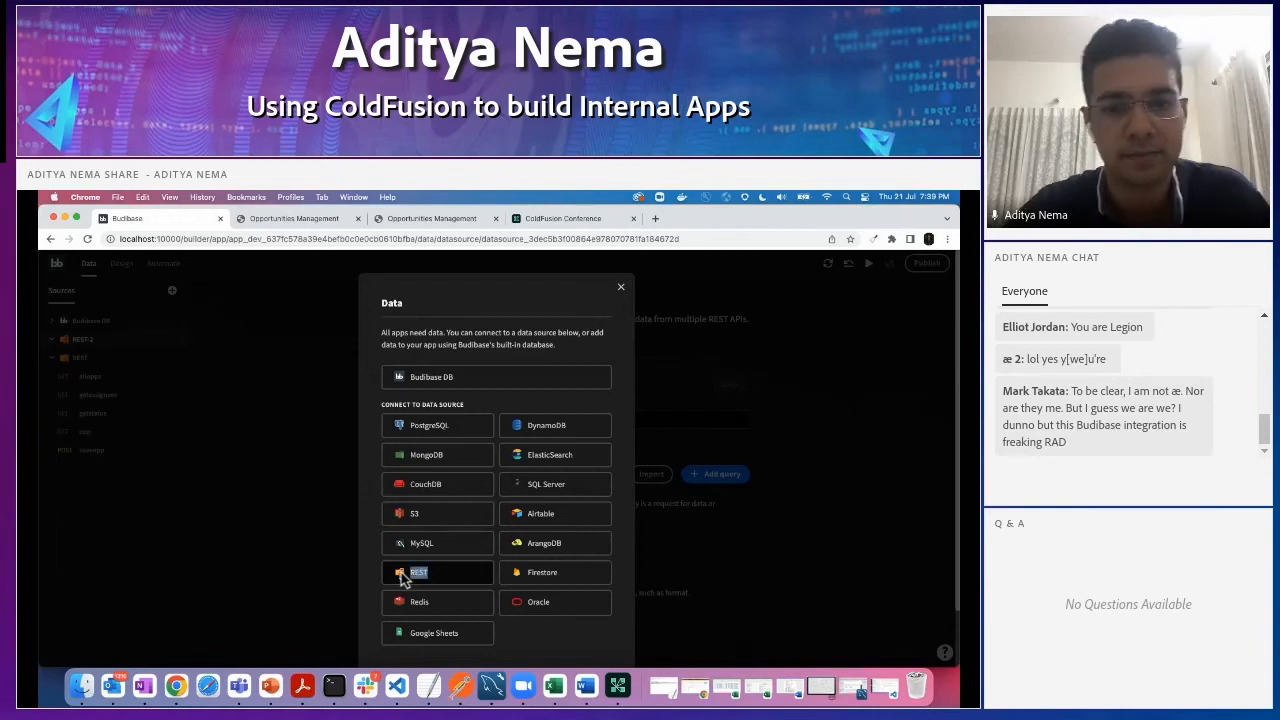
{"action": "left_click", "coordinate": [451, 566]}
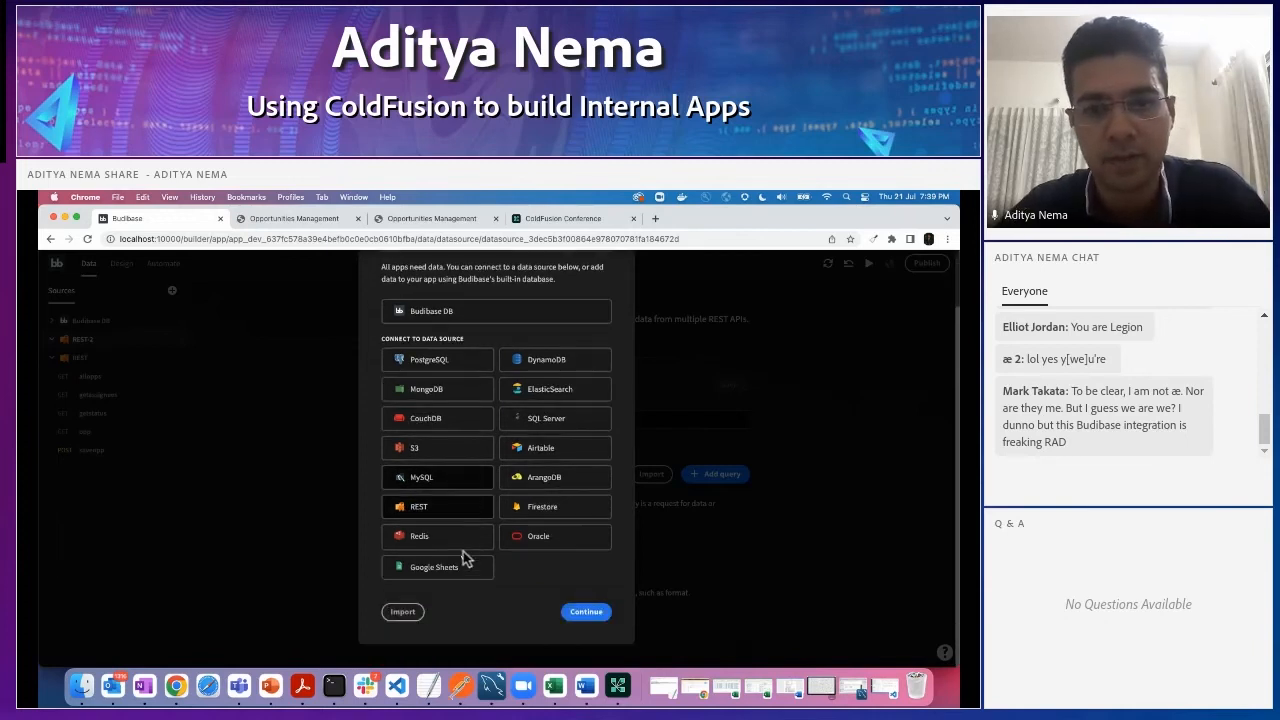
{"action": "left_click", "coordinate": [584, 610]}
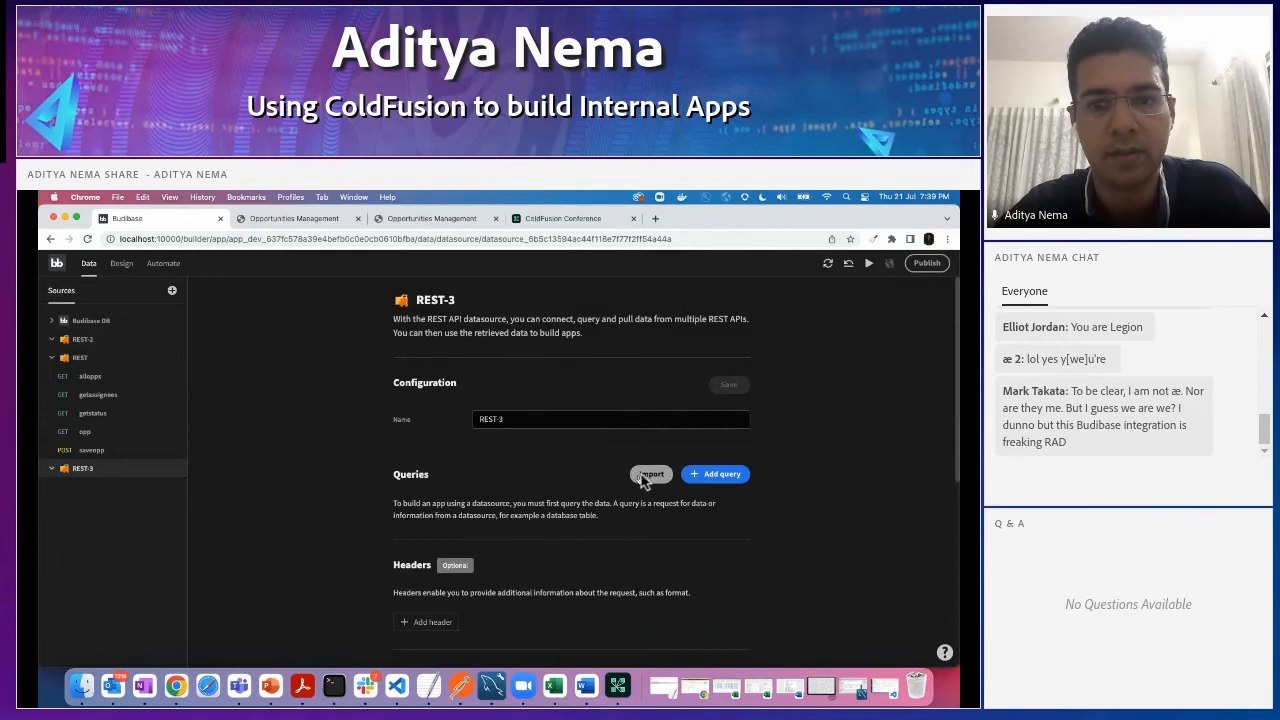
{"action": "left_click", "coordinate": [704, 476]}
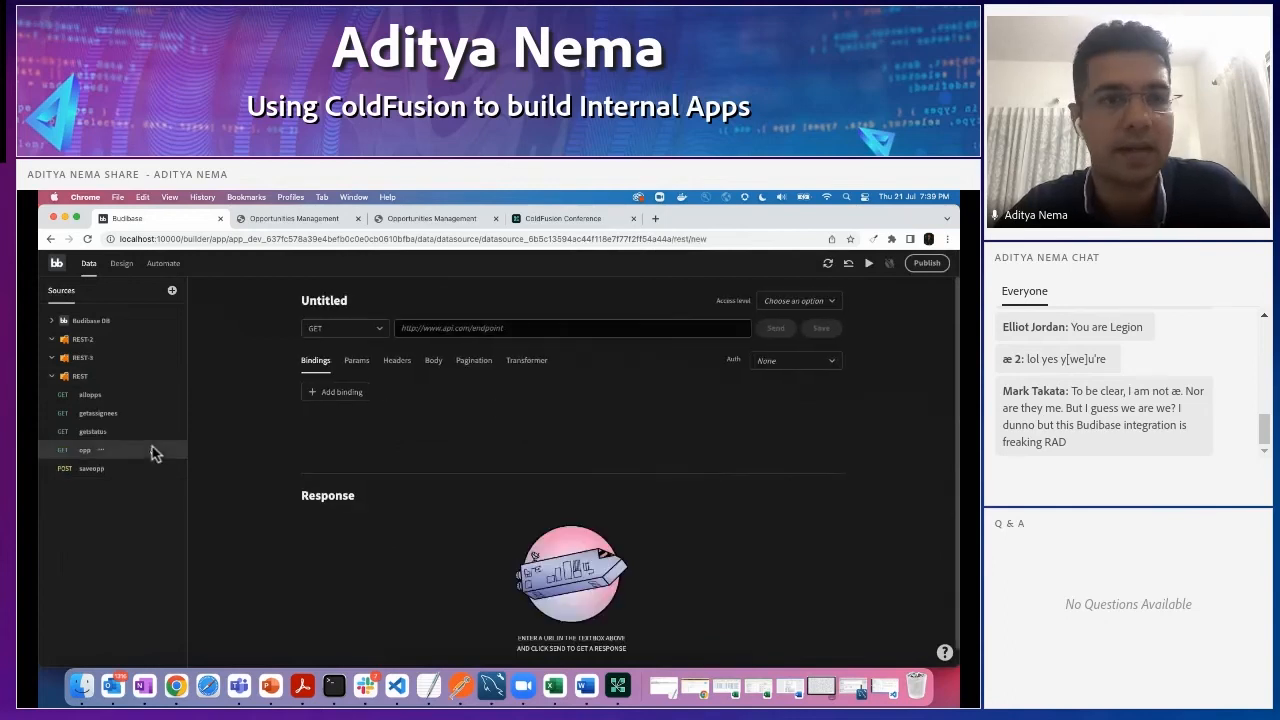
- Create a REST-2 query using host.docker.internal:8500/rest/map/allopportunities copied from the allopps URL, and send and save it
{"action": "left_click", "coordinate": [90, 398]}
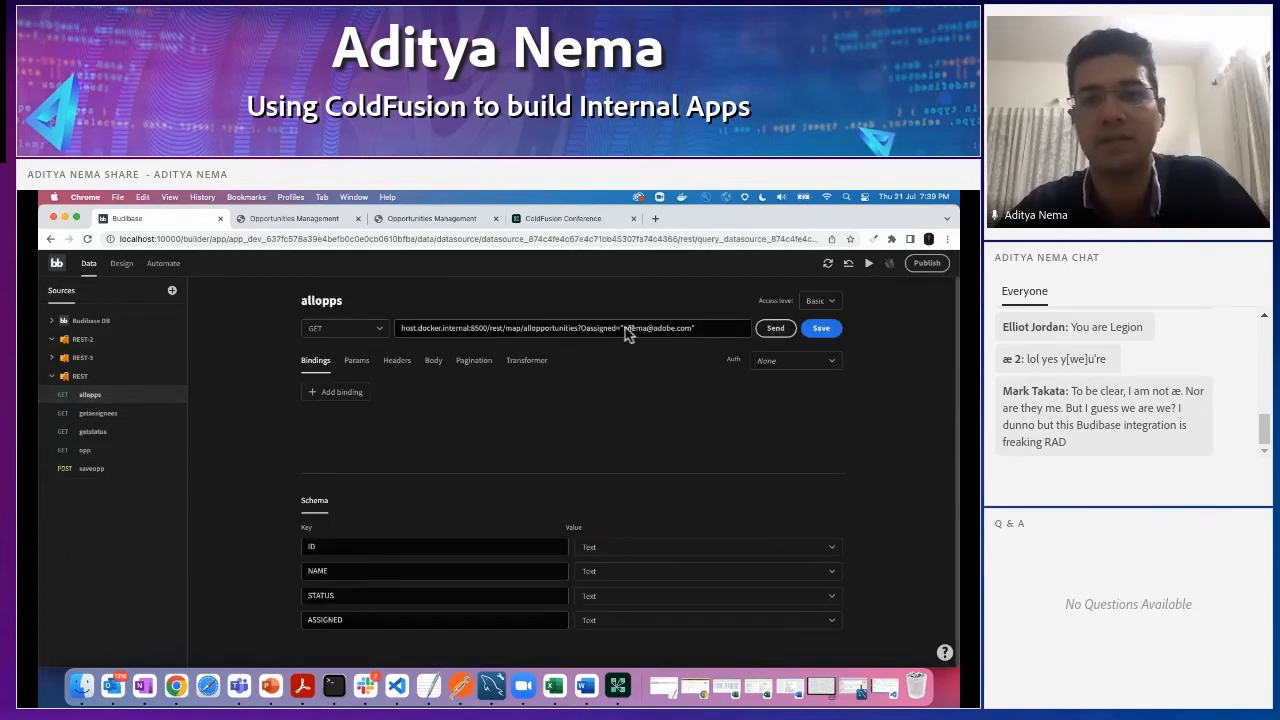
{"action": "left_click_drag", "start_coordinate": [580, 333], "coordinate": [390, 333]}
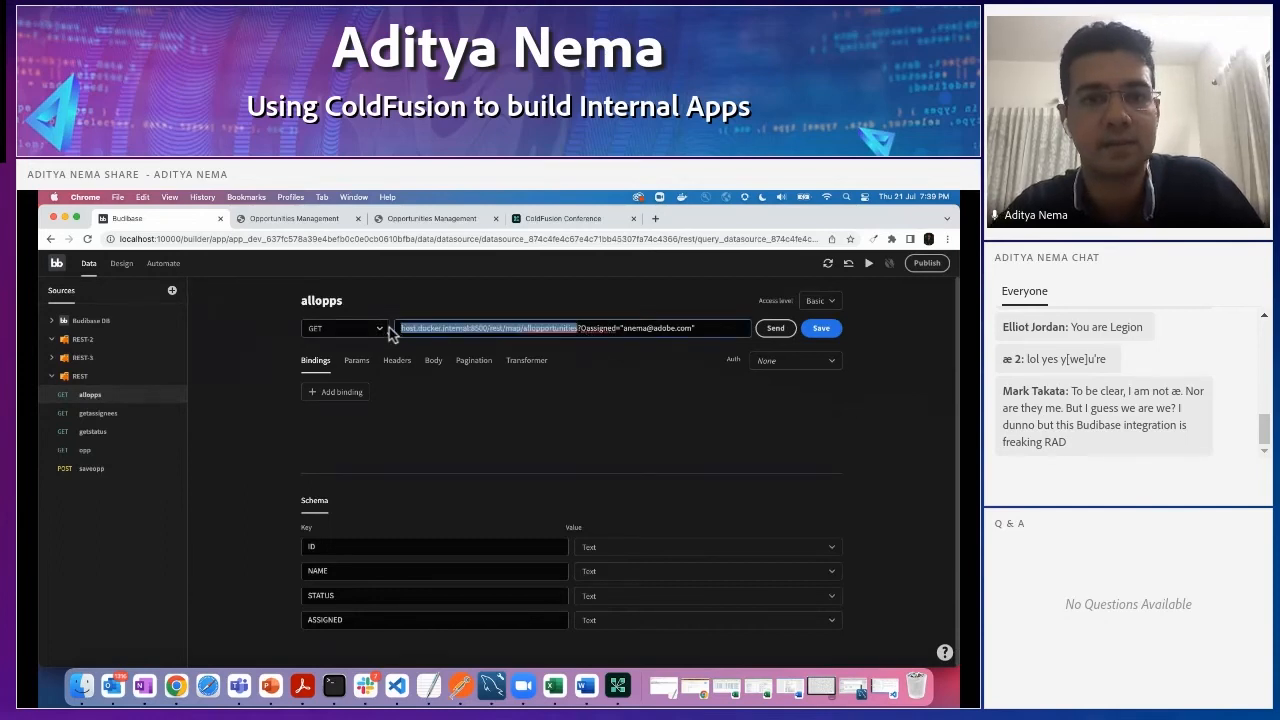
{"action": "left_click", "coordinate": [82, 339]}
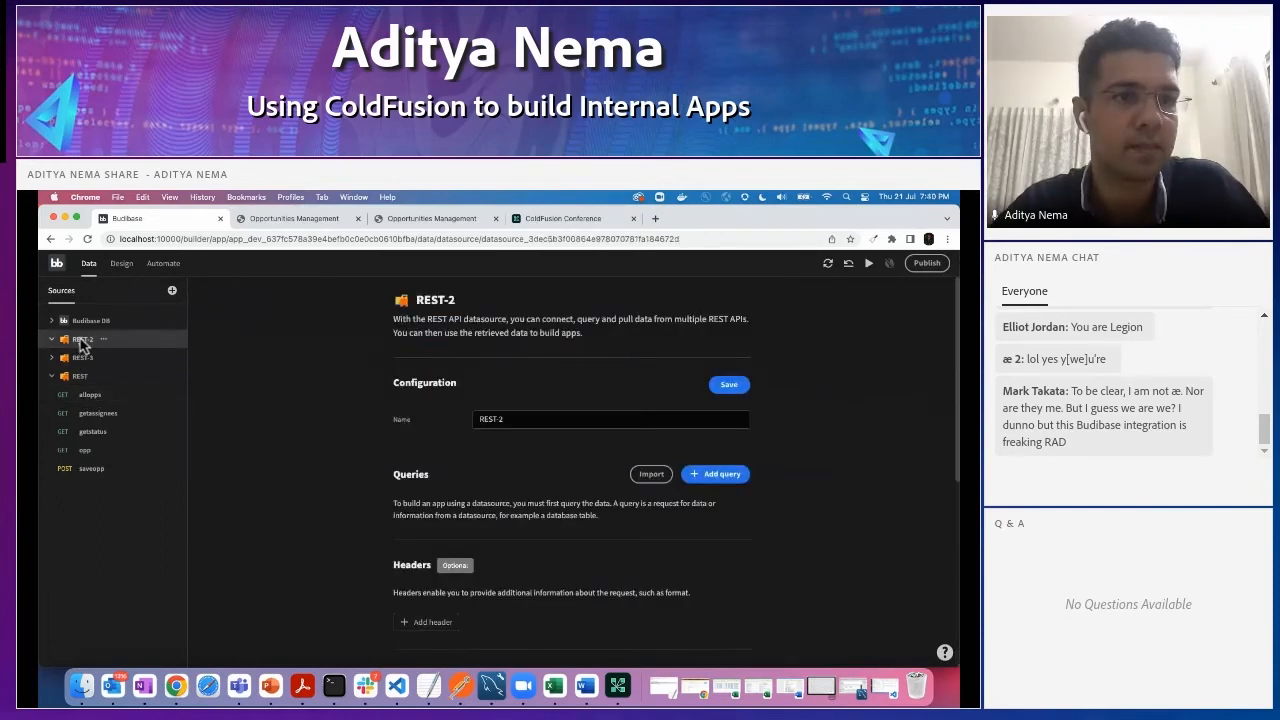
{"action": "left_click", "coordinate": [720, 476]}
{"action": "left_click", "coordinate": [446, 330]}
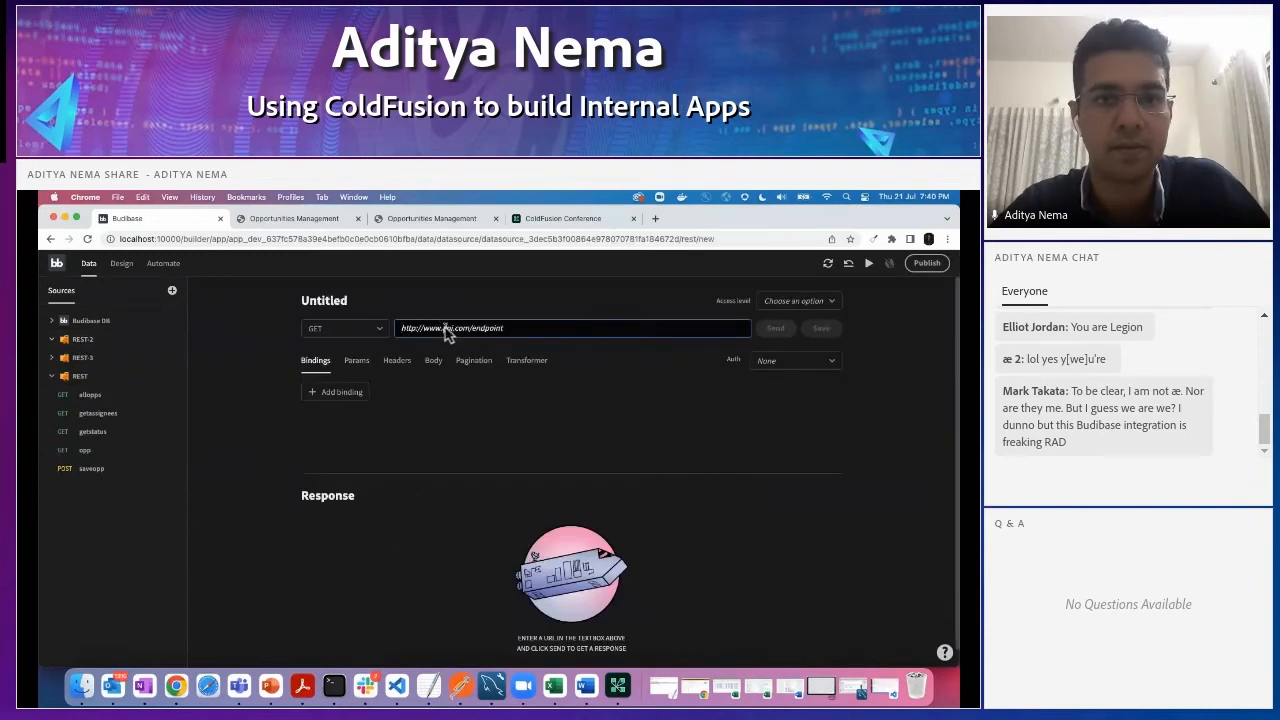
{"action": "key", "text": "super+v"}
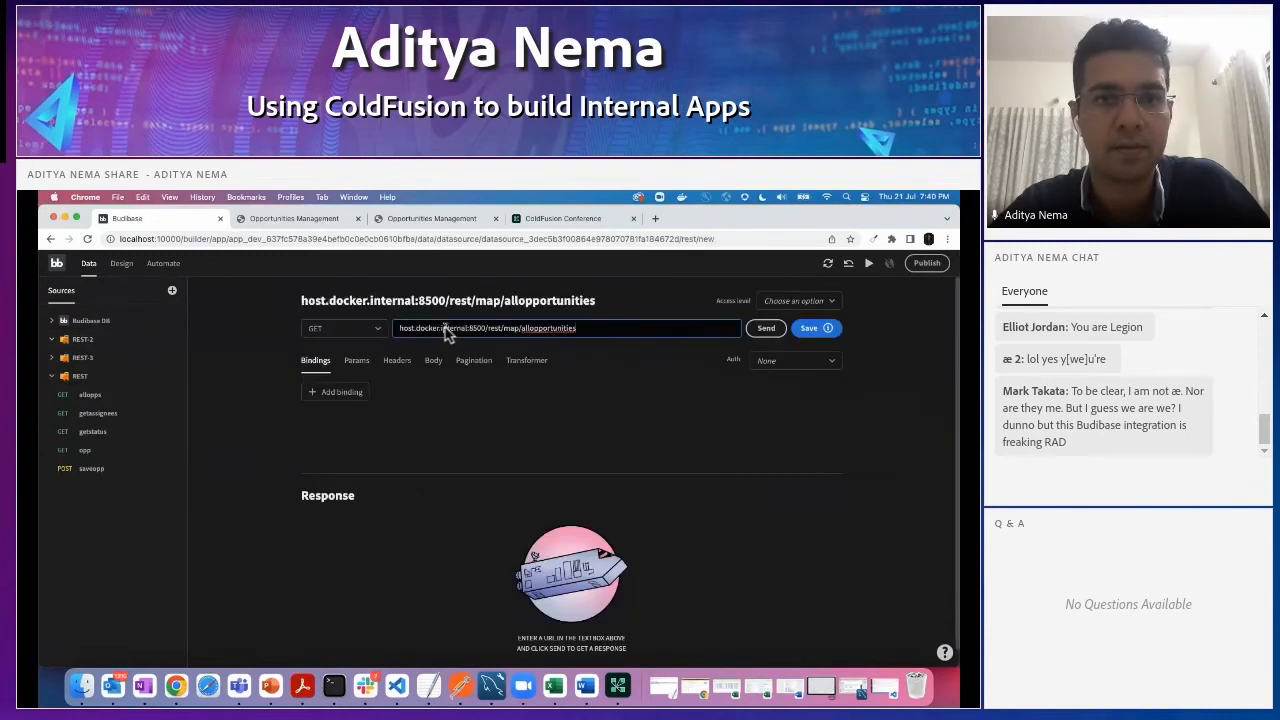
{"action": "left_click", "coordinate": [771, 332]}
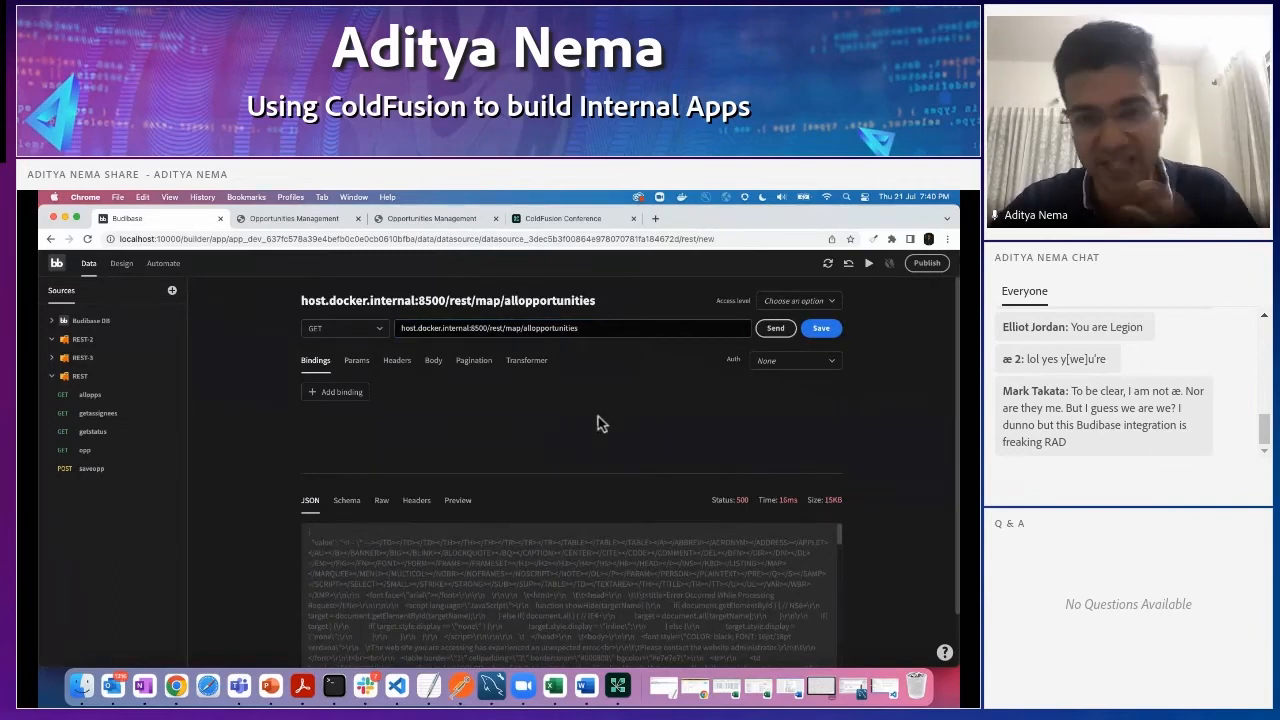
{"action": "left_click", "coordinate": [821, 329]}
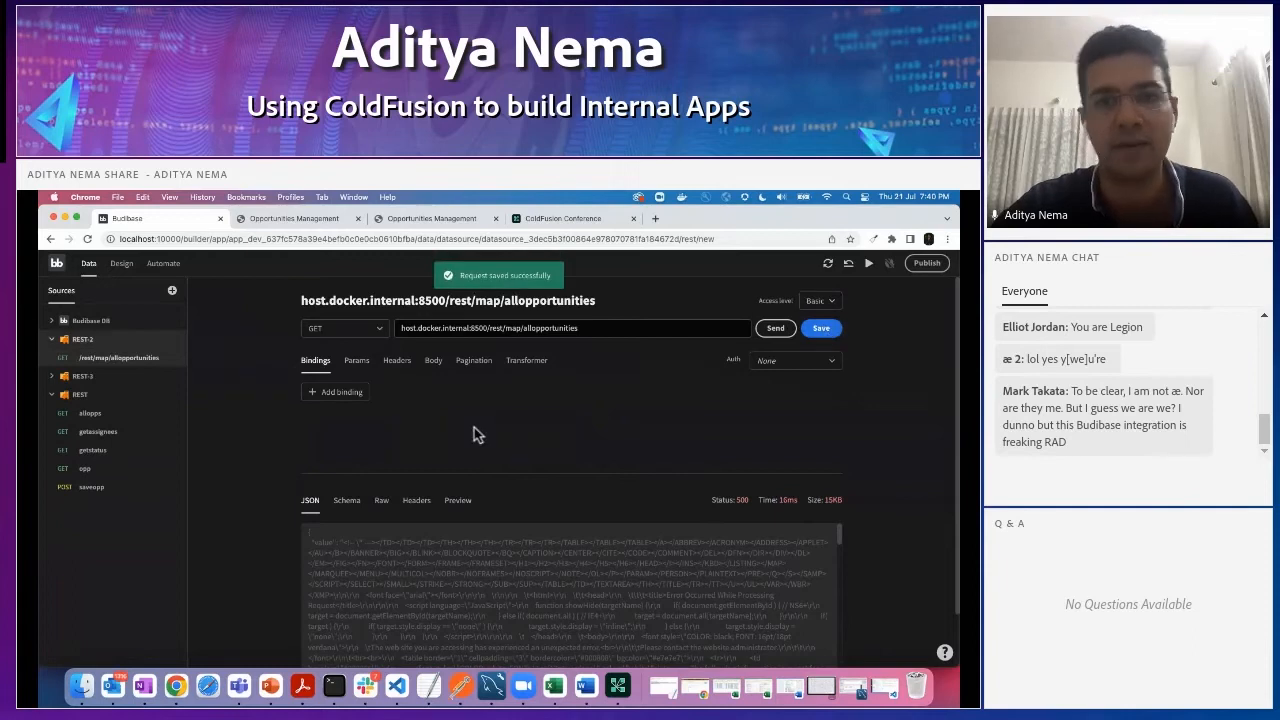
- Add an Oassigned parameter with the assignee's e-mail as its value to the new query and send the request
{"action": "left_click", "coordinate": [430, 362]}
{"action": "left_click", "coordinate": [362, 363]}
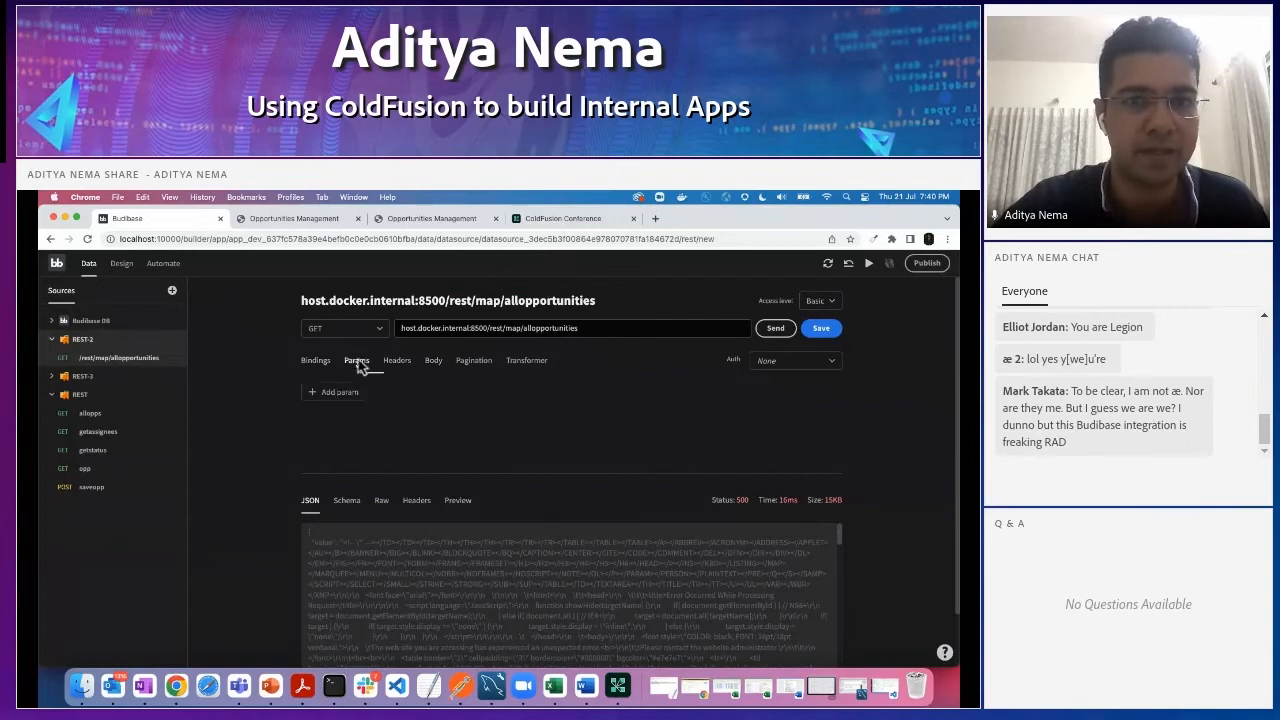
{"action": "type", "text": "Oassigned"}
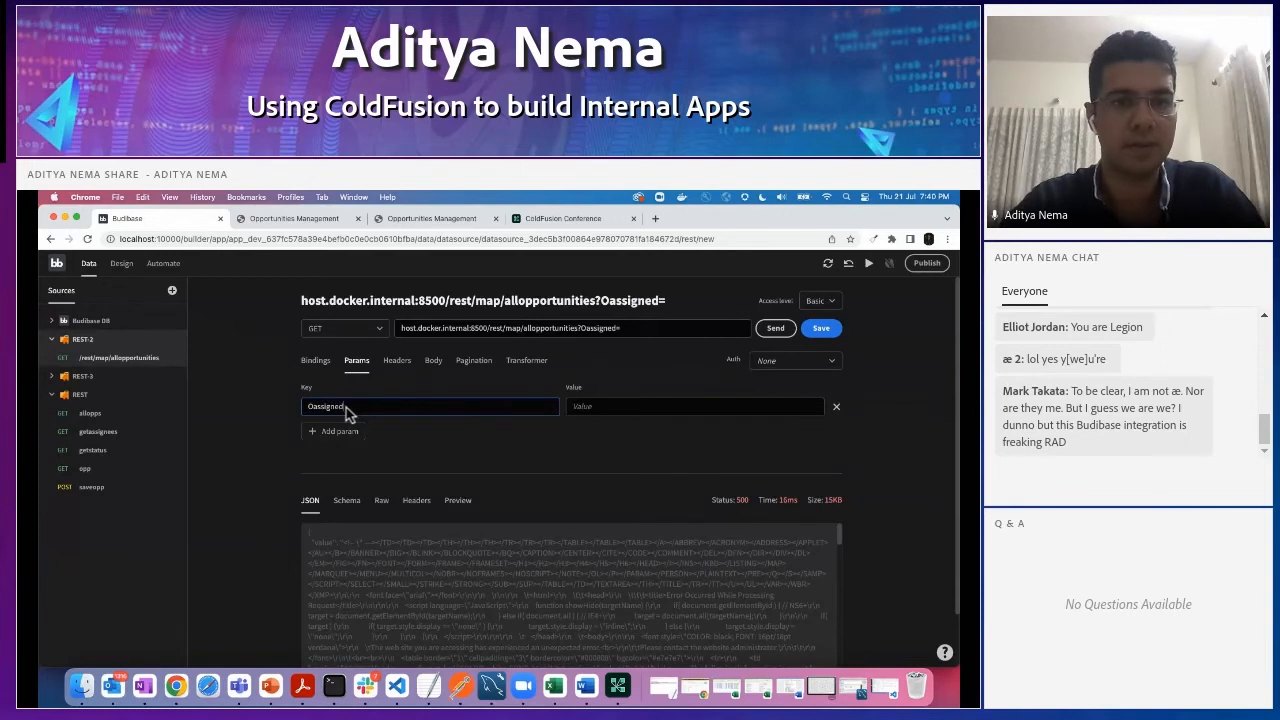
{"action": "left_click", "coordinate": [602, 406]}
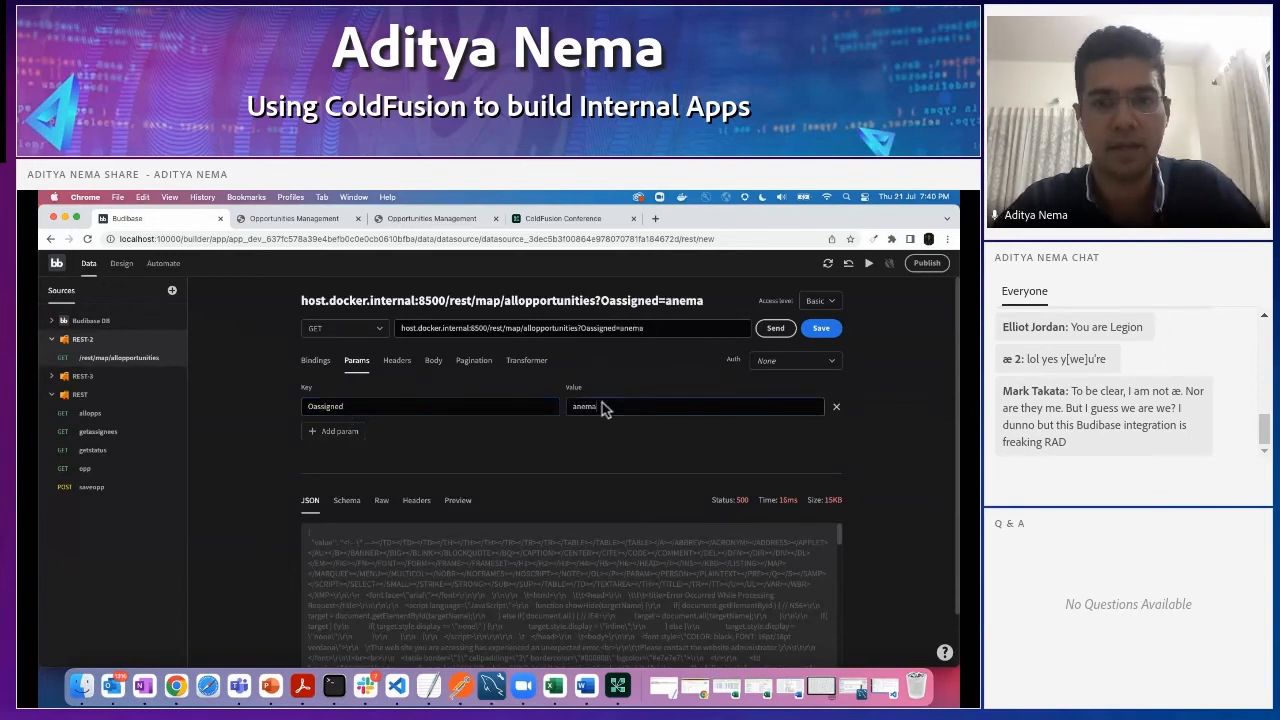
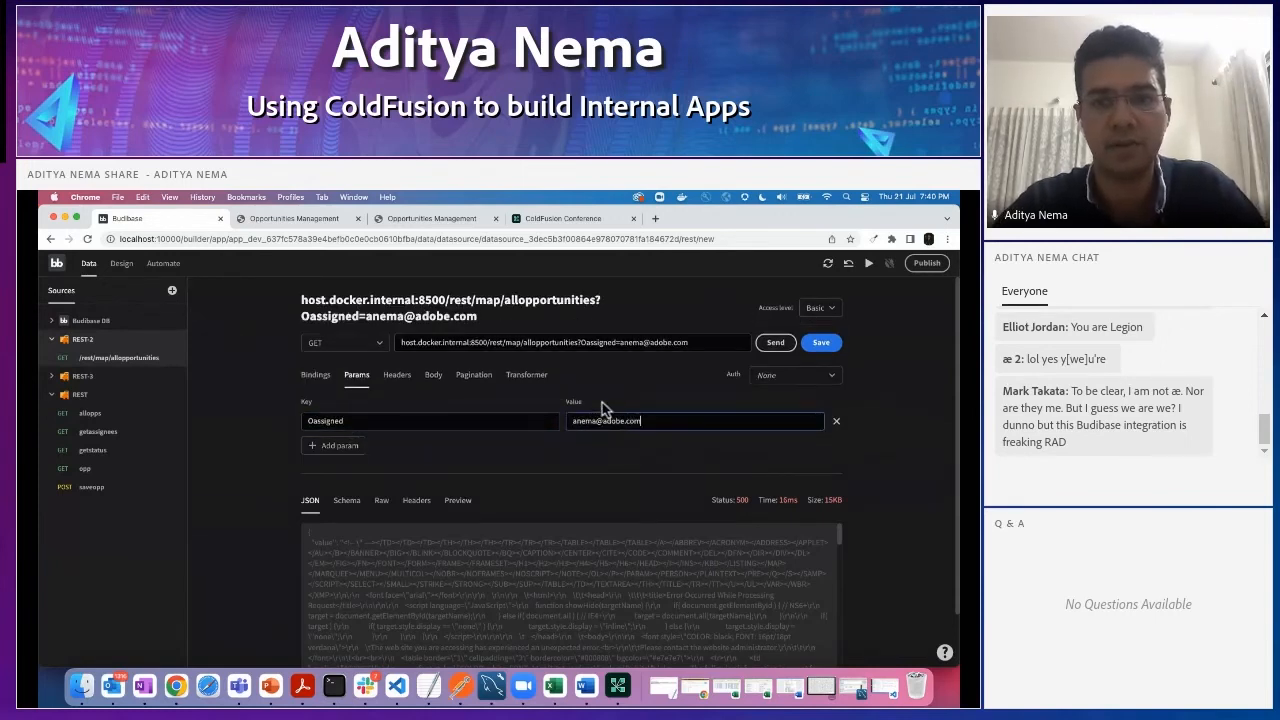
{"action": "left_click", "coordinate": [770, 350]}
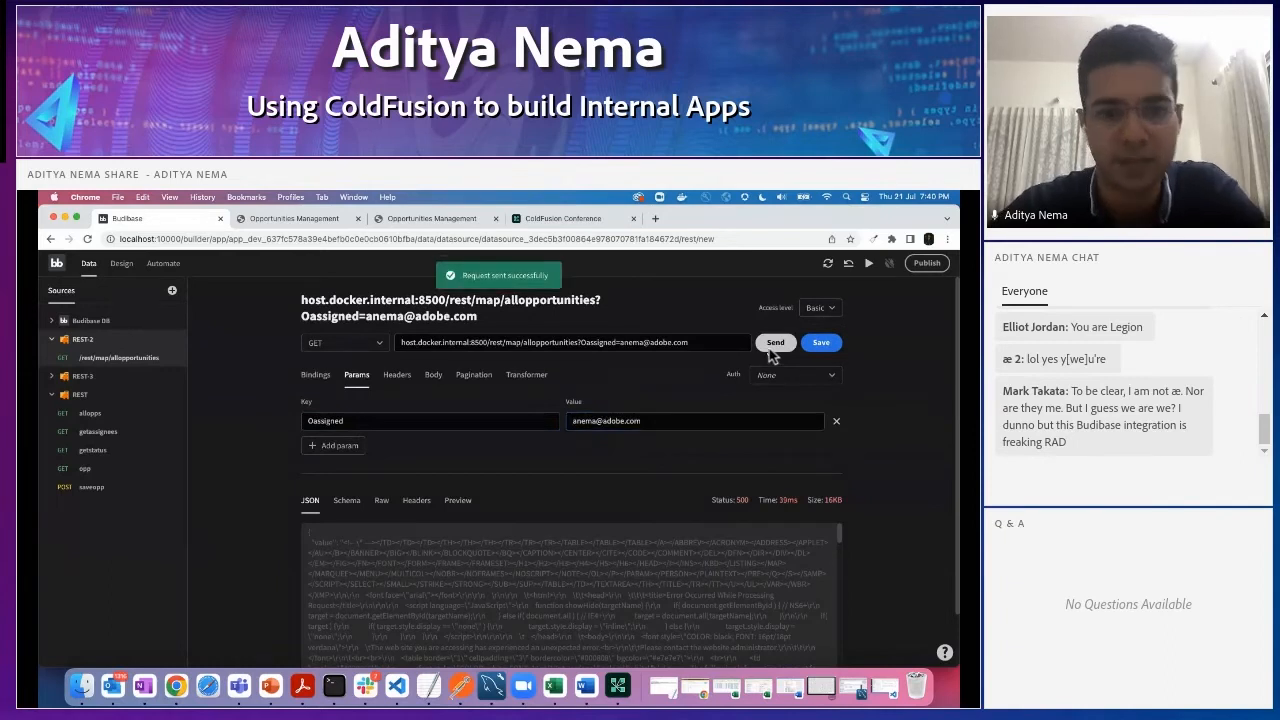
{"action": "scroll", "coordinate": [641, 505], "scroll_direction": "down", "scroll_amount": 1}
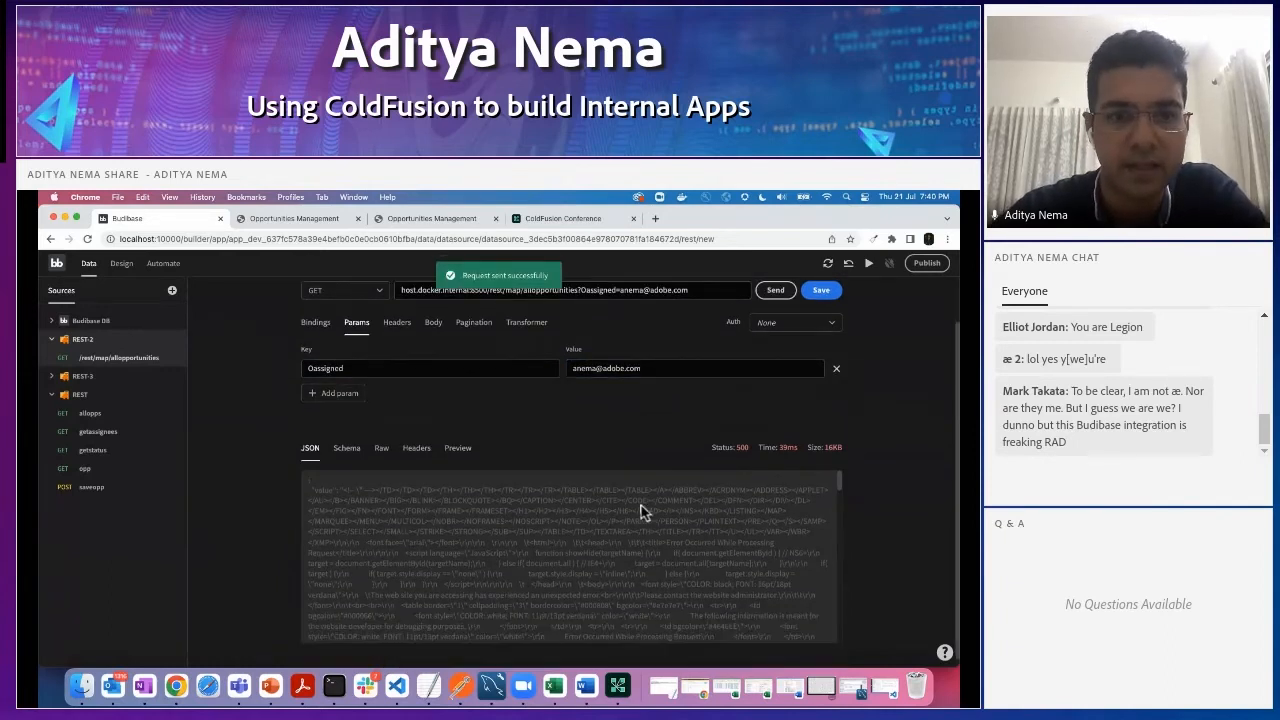
{"action": "left_click", "coordinate": [775, 290]}
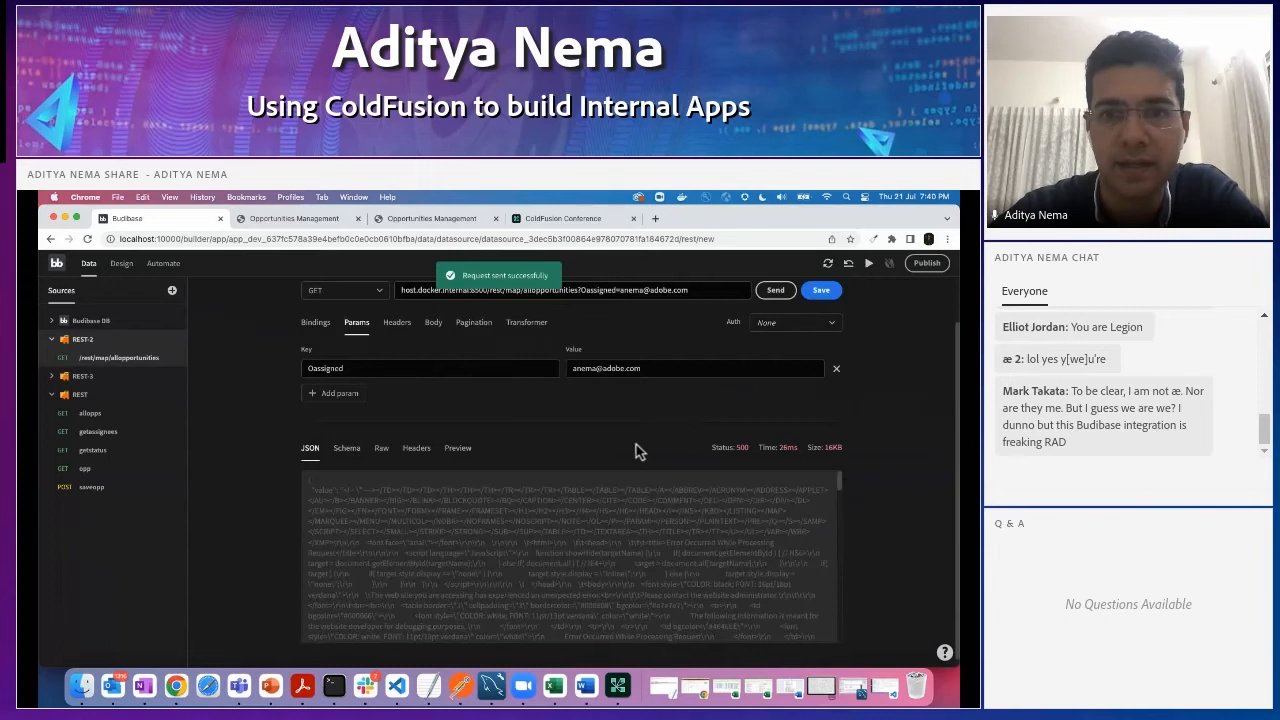
{"action": "scroll", "coordinate": [636, 444], "scroll_direction": "up", "scroll_amount": 1}
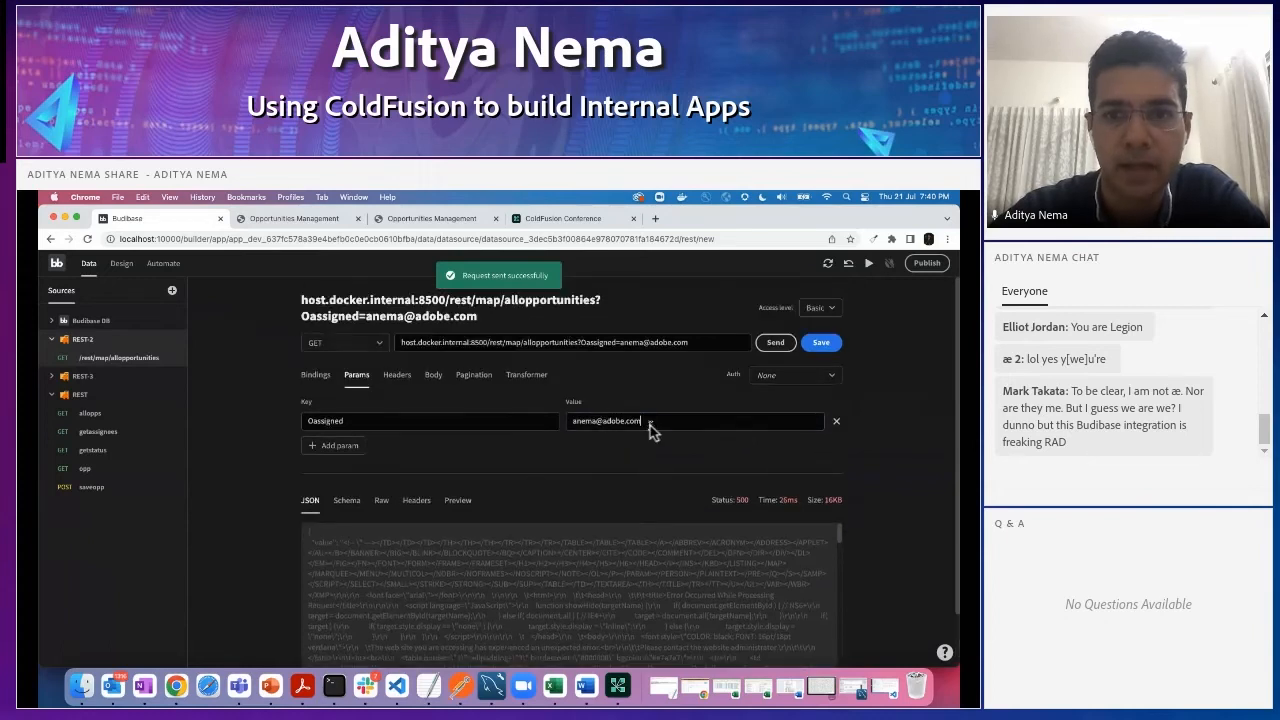
- Enclose the Oassigned parameter's e-mail value in double quotes and resend the request
{"action": "left_click", "coordinate": [650, 425]}
{"action": "type", "text": "\""}
{"action": "left_click", "coordinate": [574, 422]}
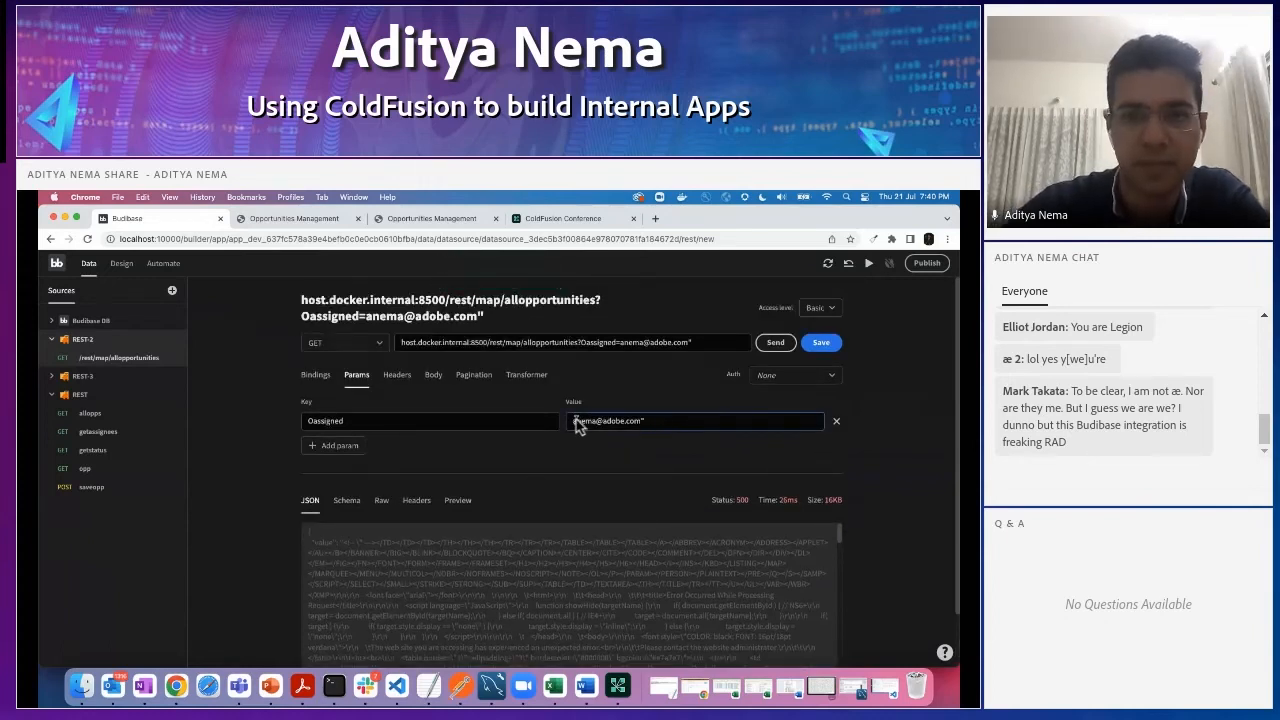
{"action": "type", "text": "\""}
{"action": "left_click", "coordinate": [775, 342]}
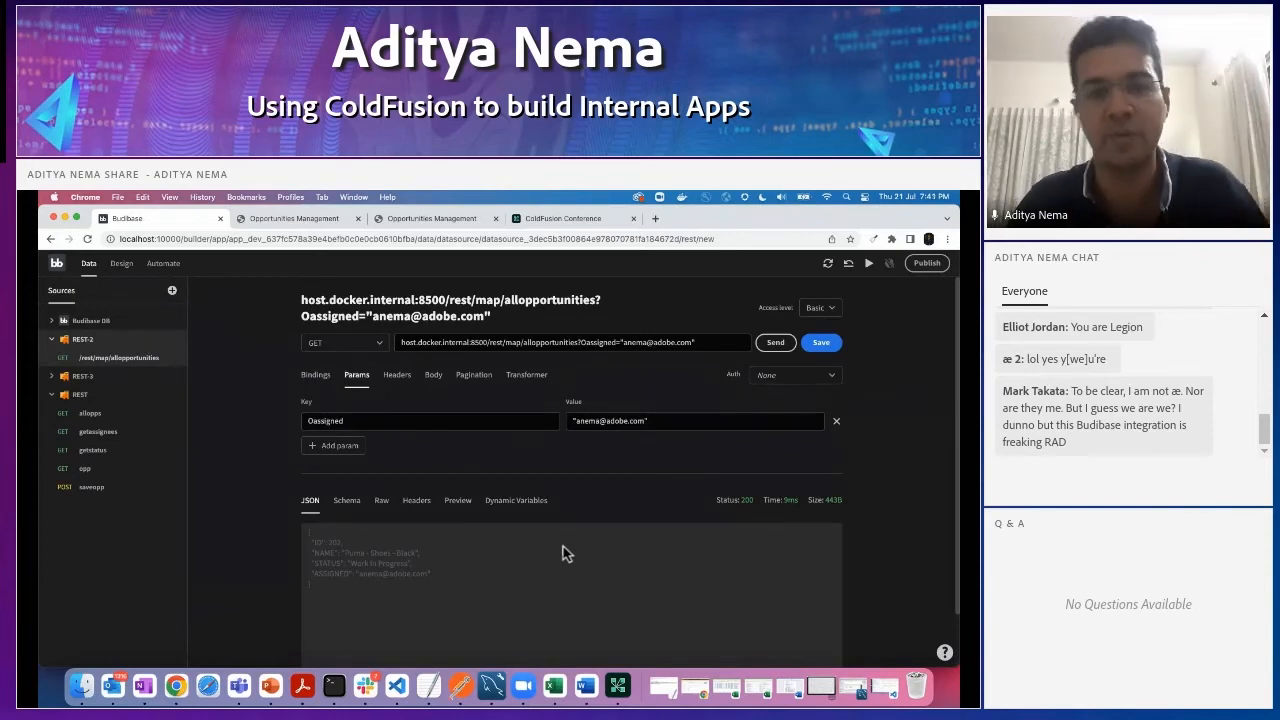
- Save the parameterised allopportunities request and review the existing REST queries from allopps through saveopp
{"action": "left_click", "coordinate": [823, 343]}
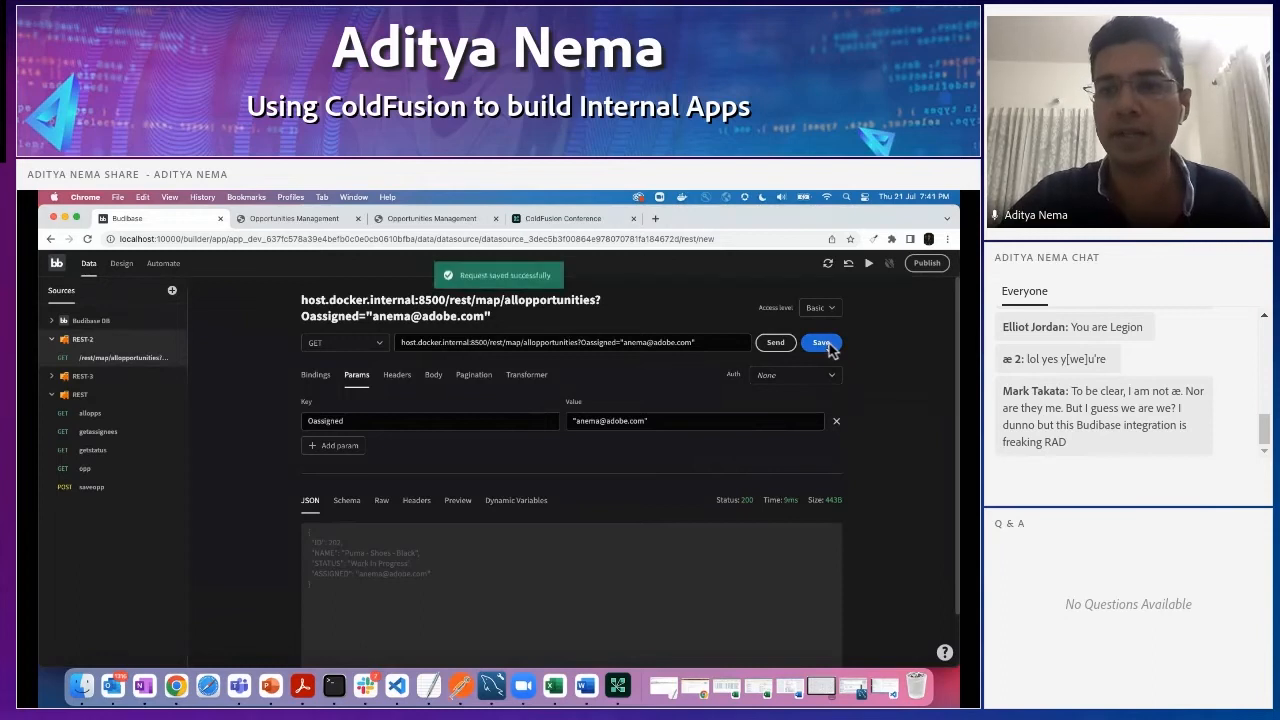
{"action": "left_click", "coordinate": [100, 418]}
{"action": "left_click", "coordinate": [96, 433]}
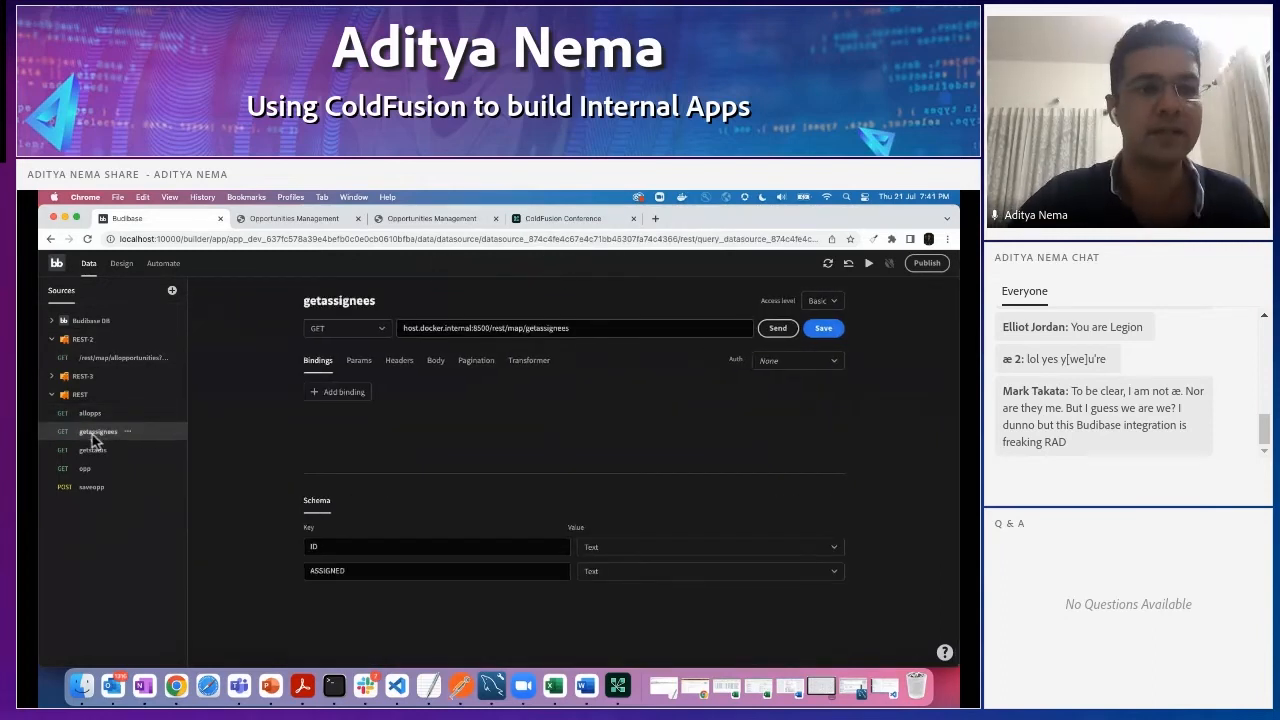
{"action": "left_click", "coordinate": [88, 450]}
{"action": "left_click", "coordinate": [84, 468]}
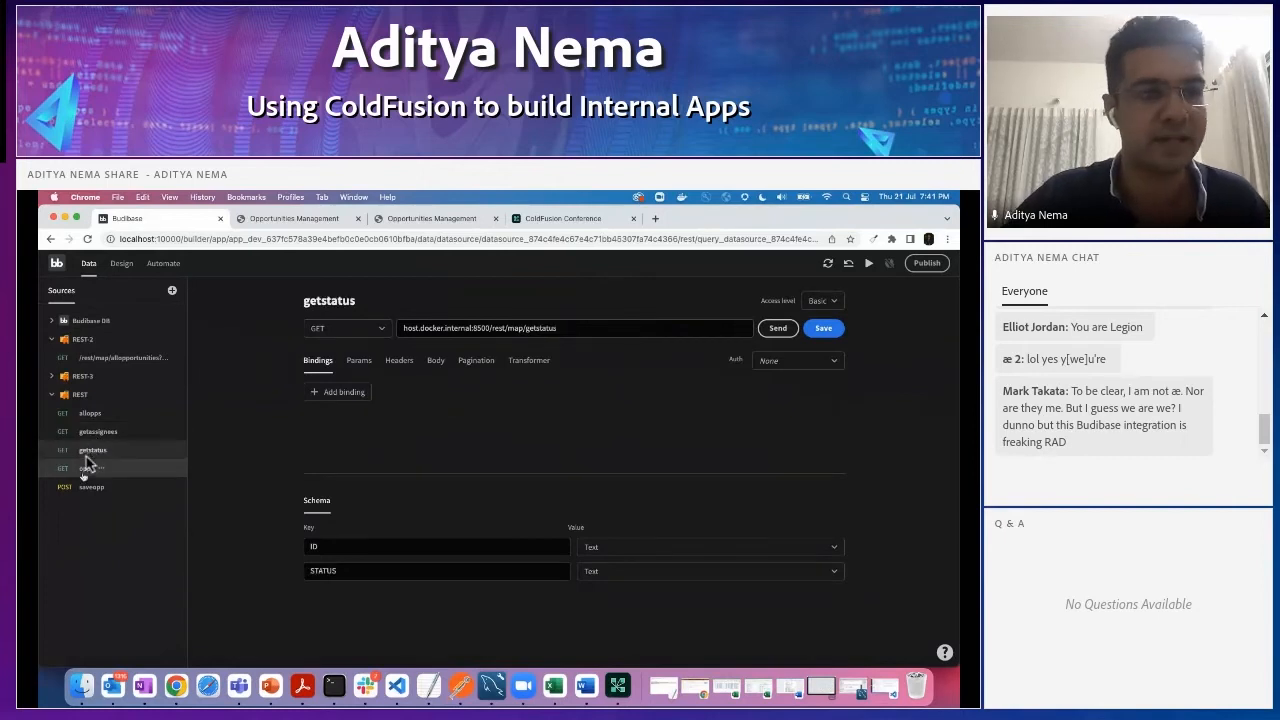
{"action": "left_click", "coordinate": [90, 487]}
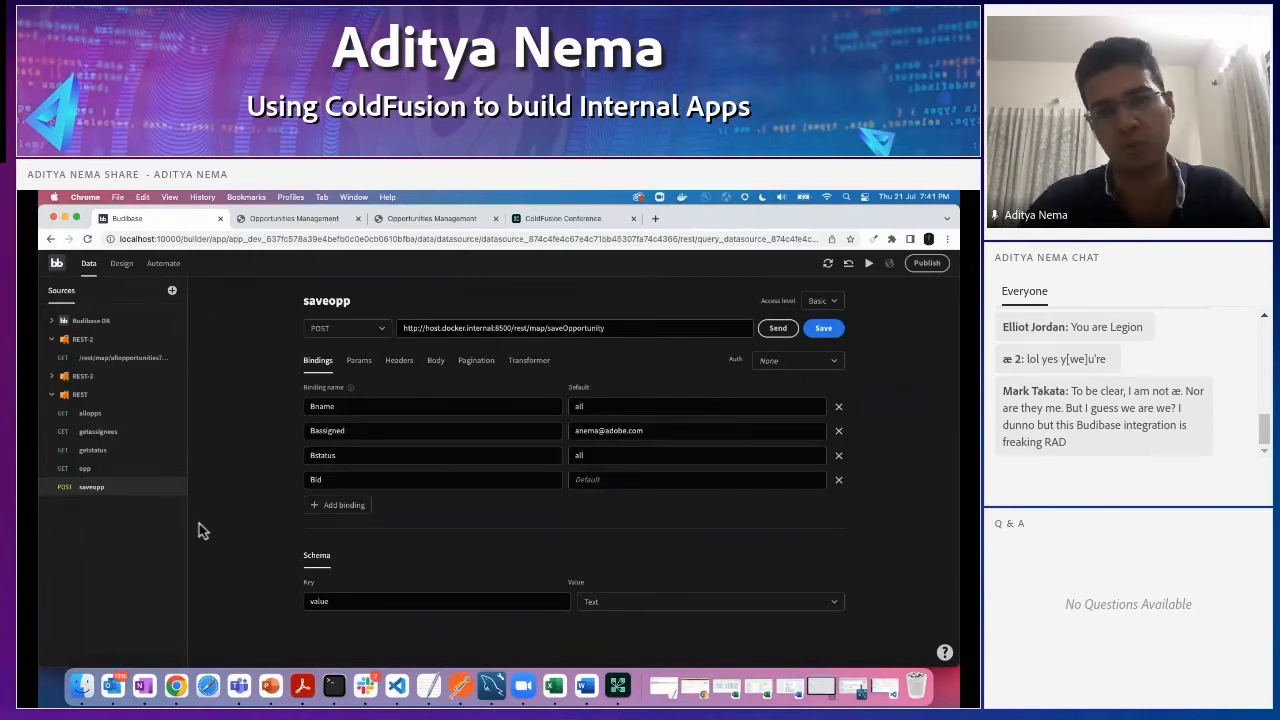
- Preview the app's home page, and examine the Opp table's settings on the /home screen in the design view
{"action": "left_click", "coordinate": [120, 264]}
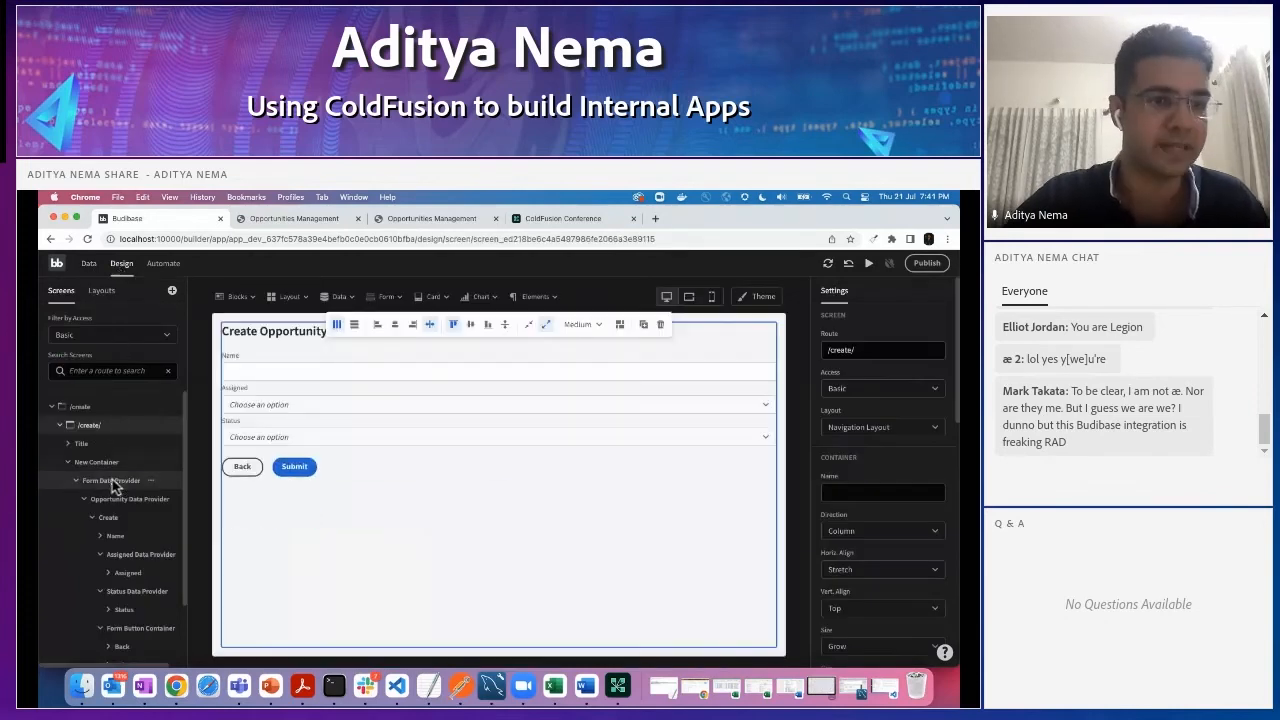
{"action": "left_click", "coordinate": [870, 263]}
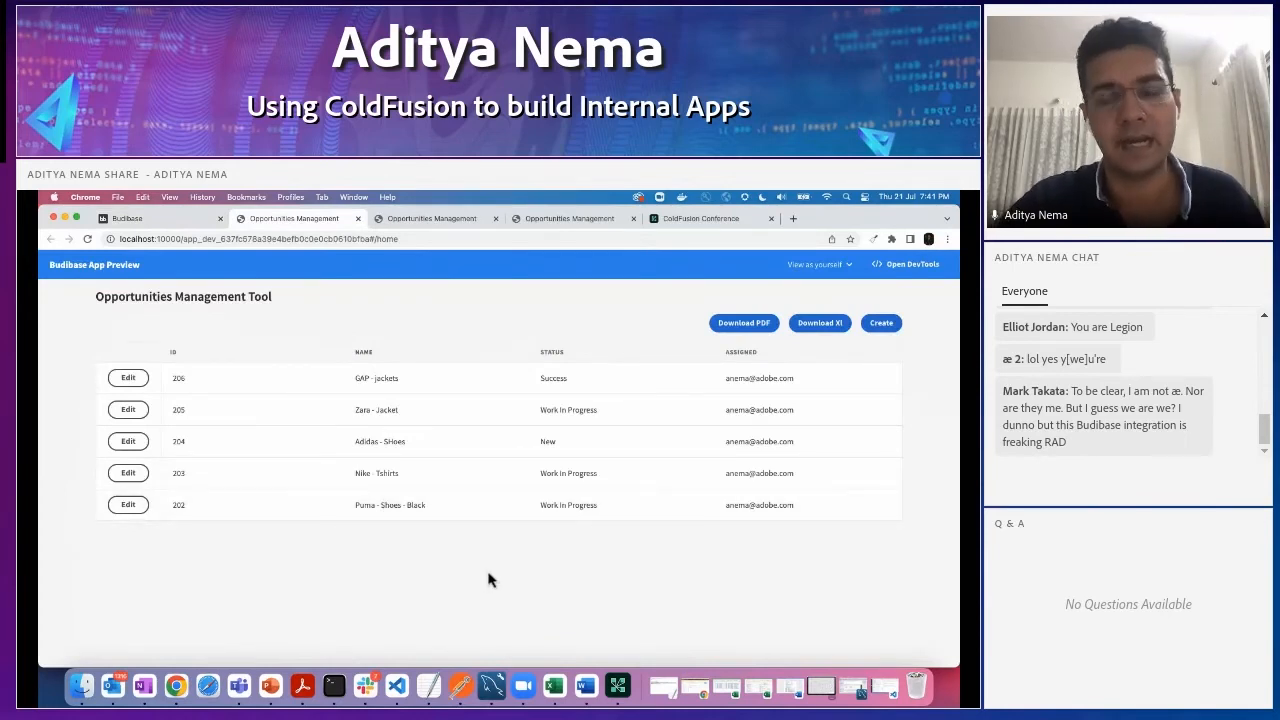
{"action": "left_click", "coordinate": [165, 219]}
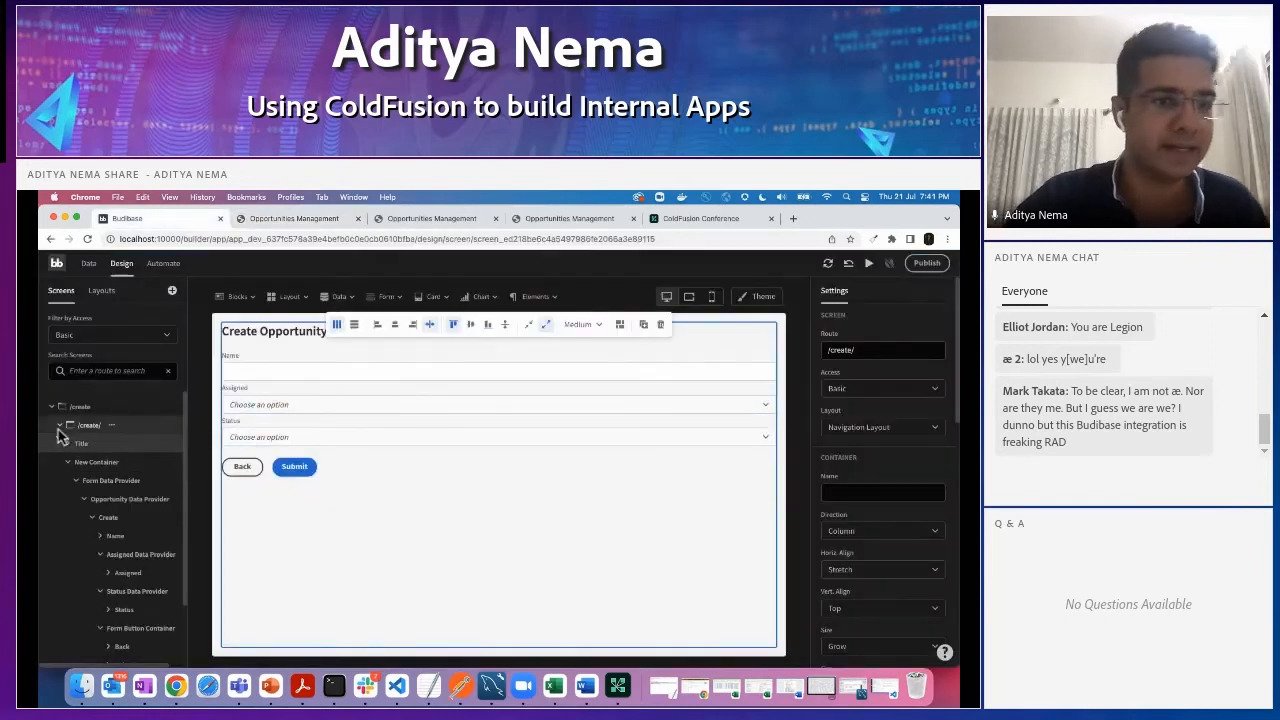
{"action": "scroll", "coordinate": [75, 480], "scroll_direction": "down", "scroll_amount": 2}
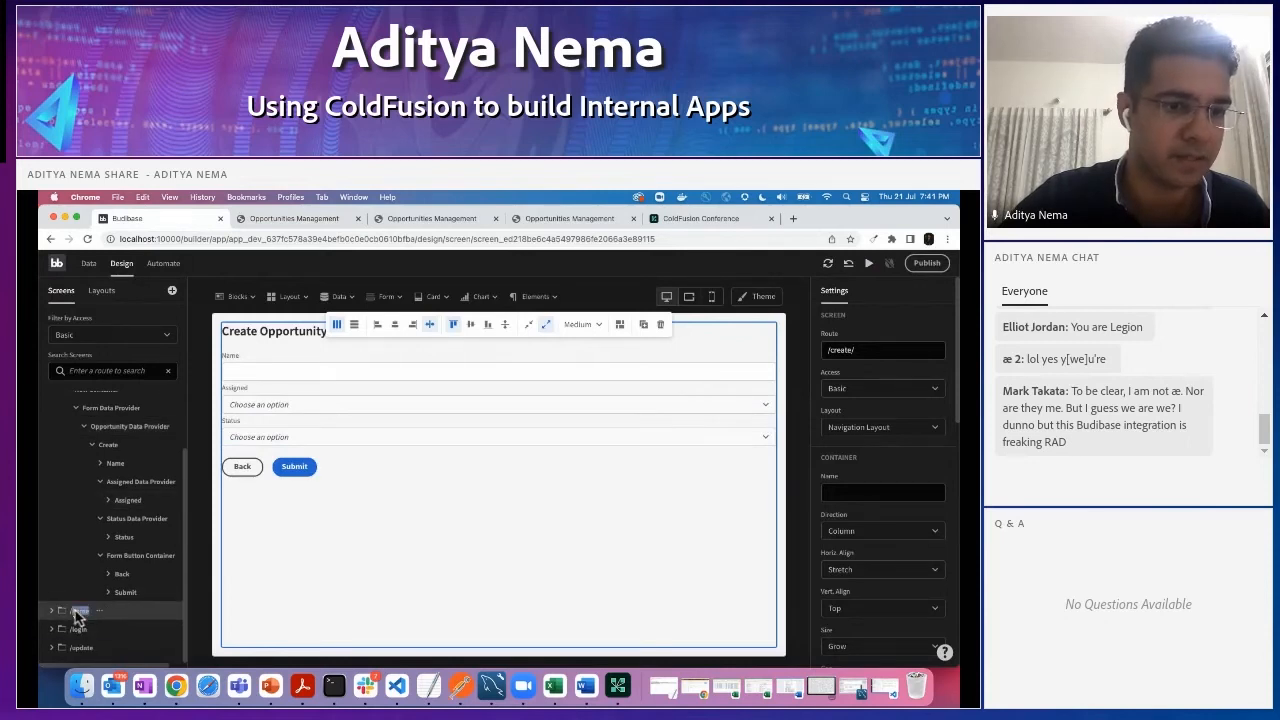
{"action": "left_click", "coordinate": [79, 614]}
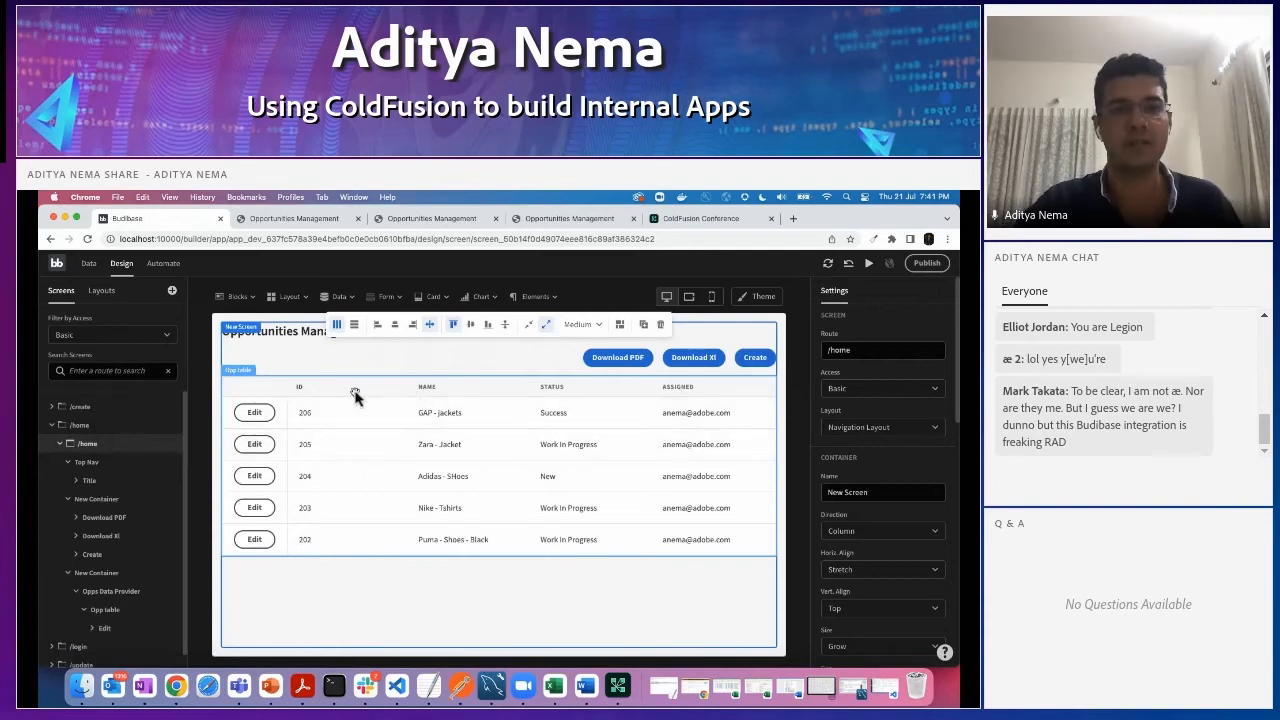
{"action": "left_click", "coordinate": [355, 396]}
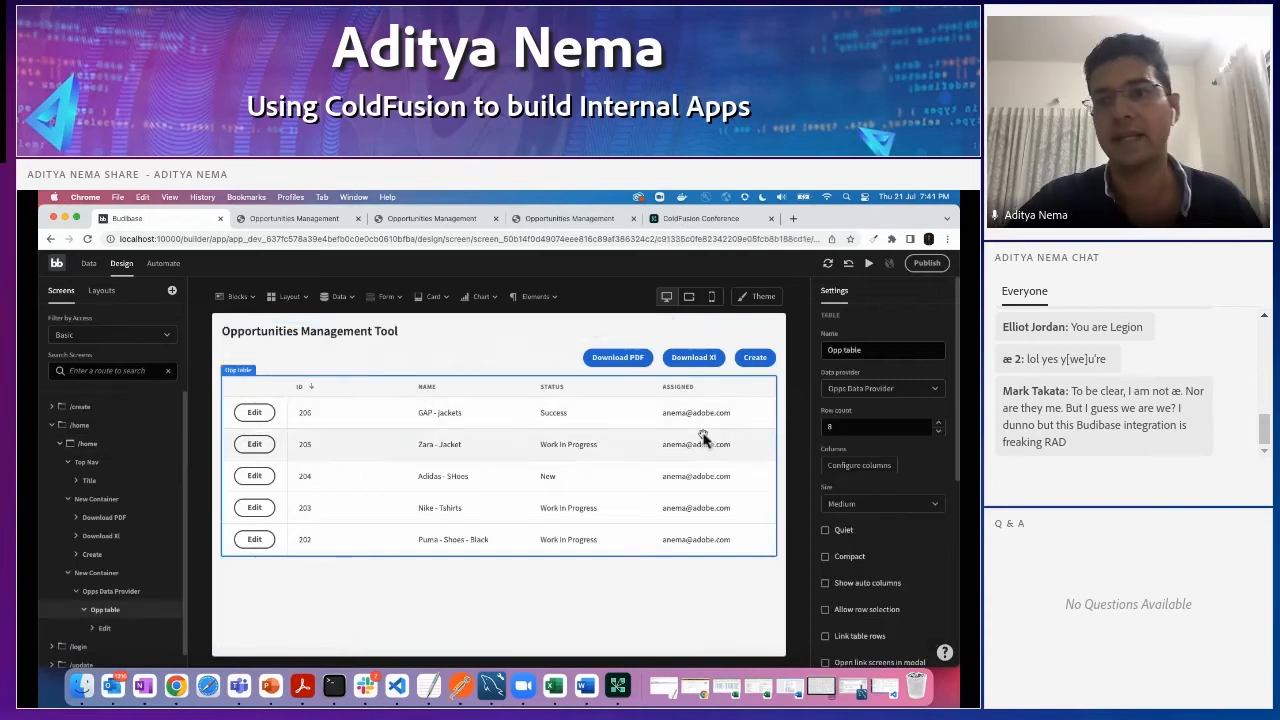
{"action": "scroll", "coordinate": [920, 410], "scroll_direction": "down", "scroll_amount": 2}
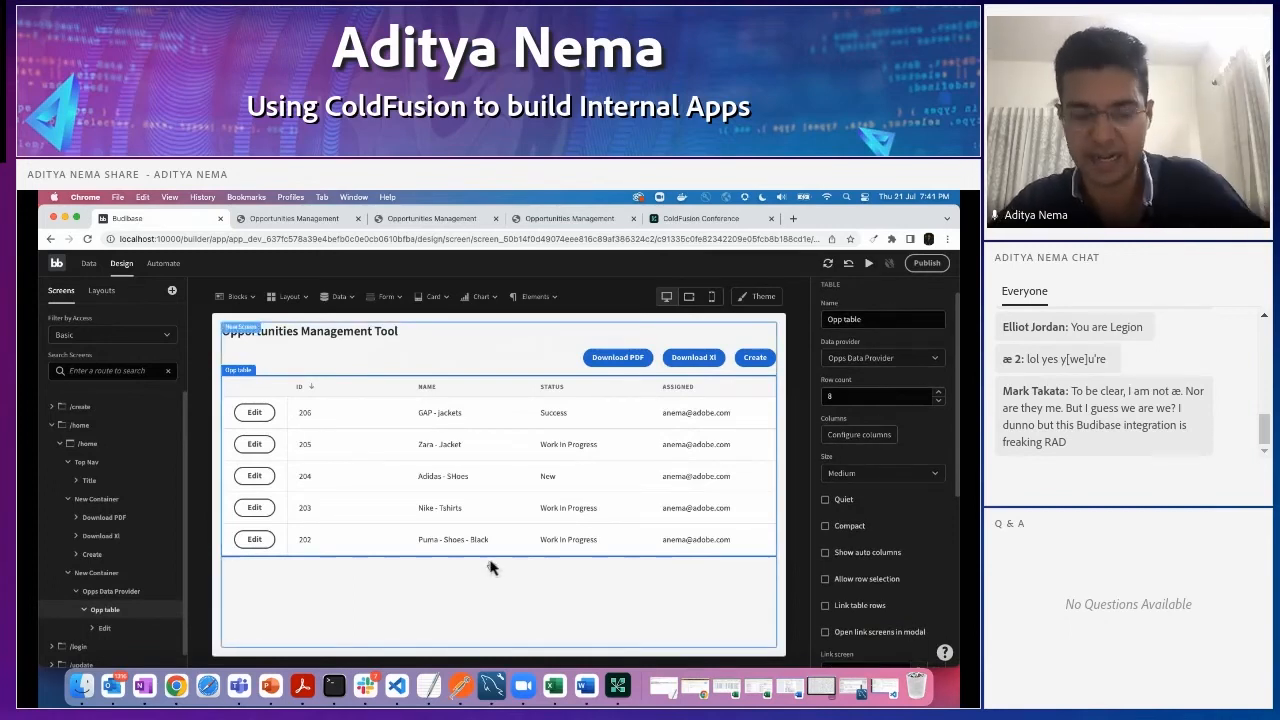
{"action": "left_click", "coordinate": [89, 263]}
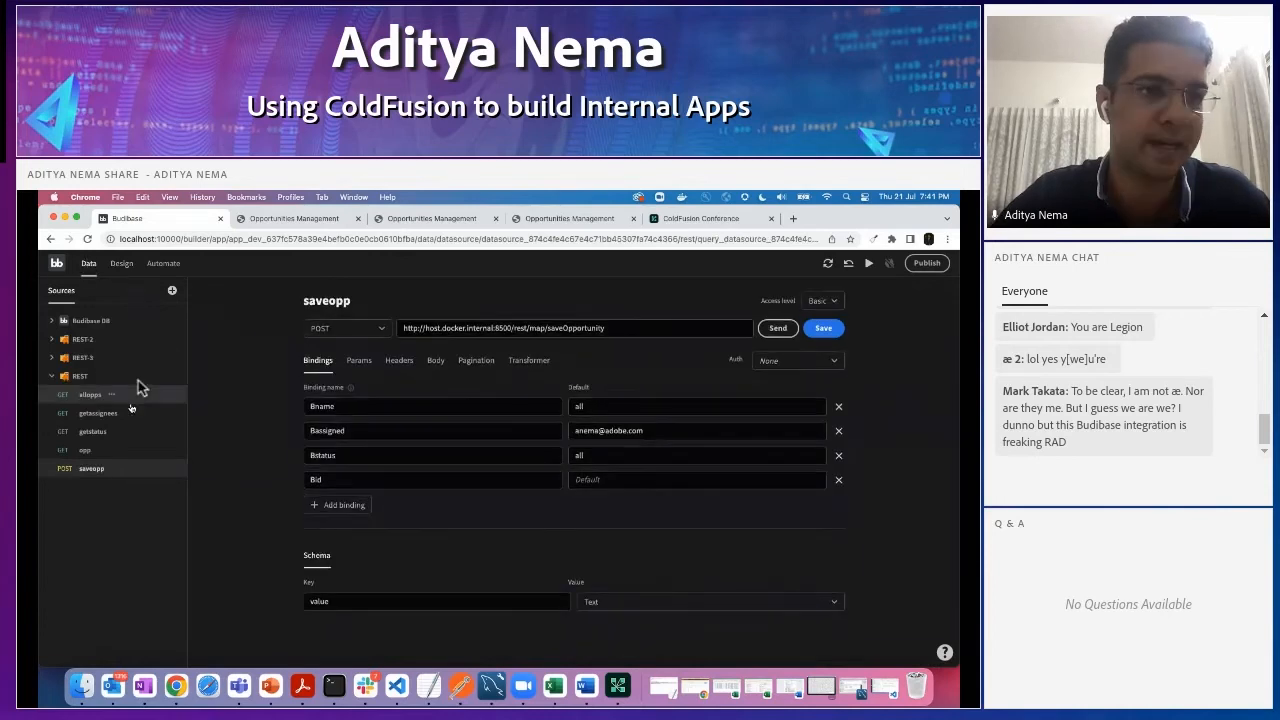
{"action": "left_click", "coordinate": [121, 264]}
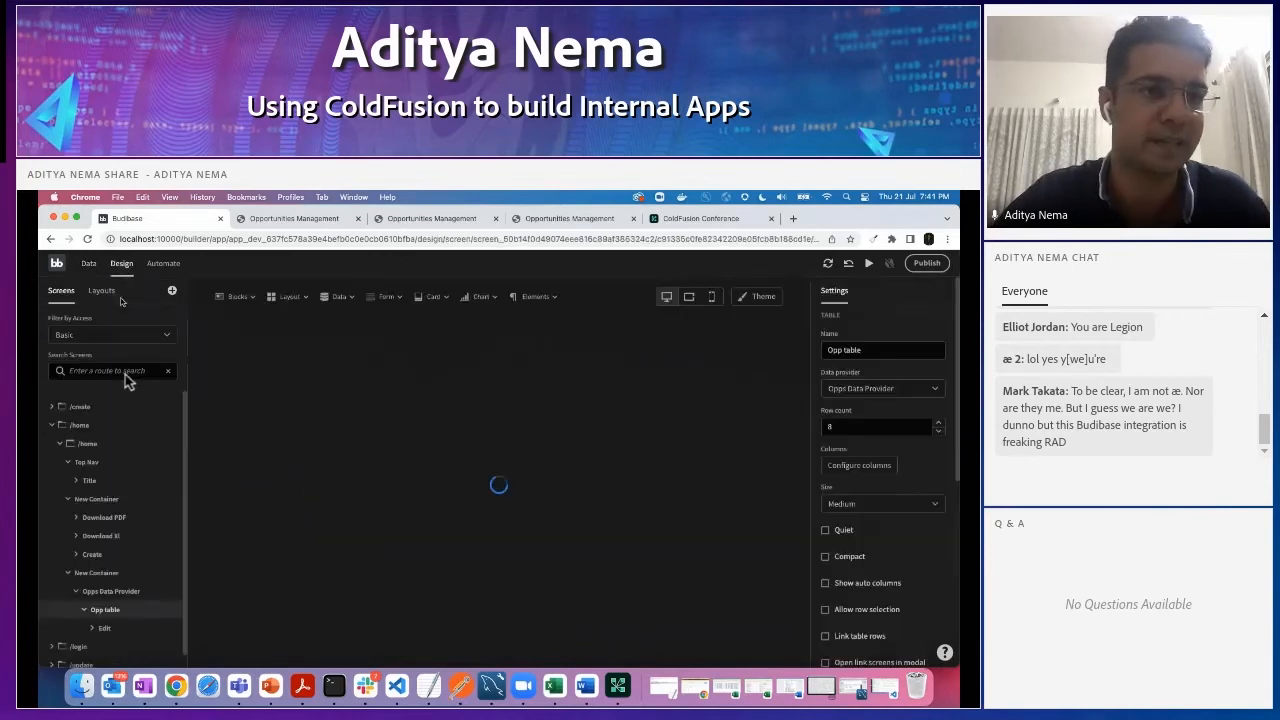
{"action": "scroll", "coordinate": [127, 493], "scroll_direction": "down", "scroll_amount": 1}
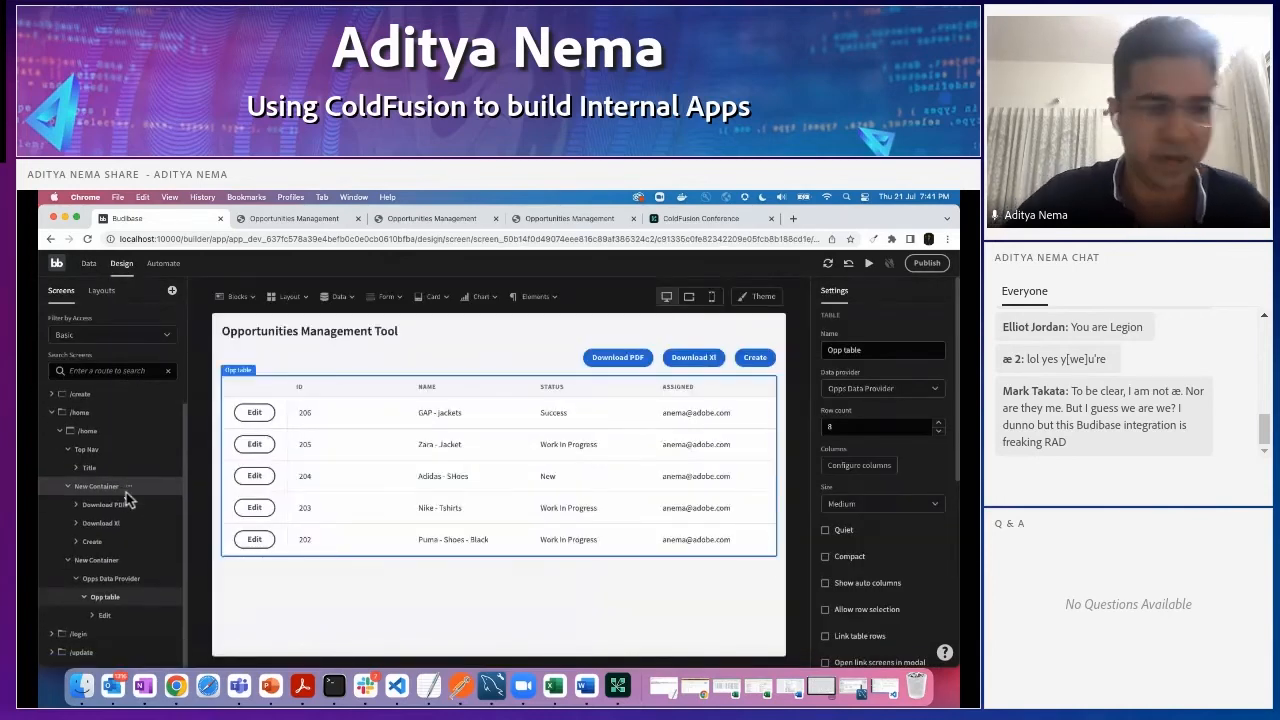
{"action": "scroll", "coordinate": [127, 497], "scroll_direction": "up", "scroll_amount": 1}
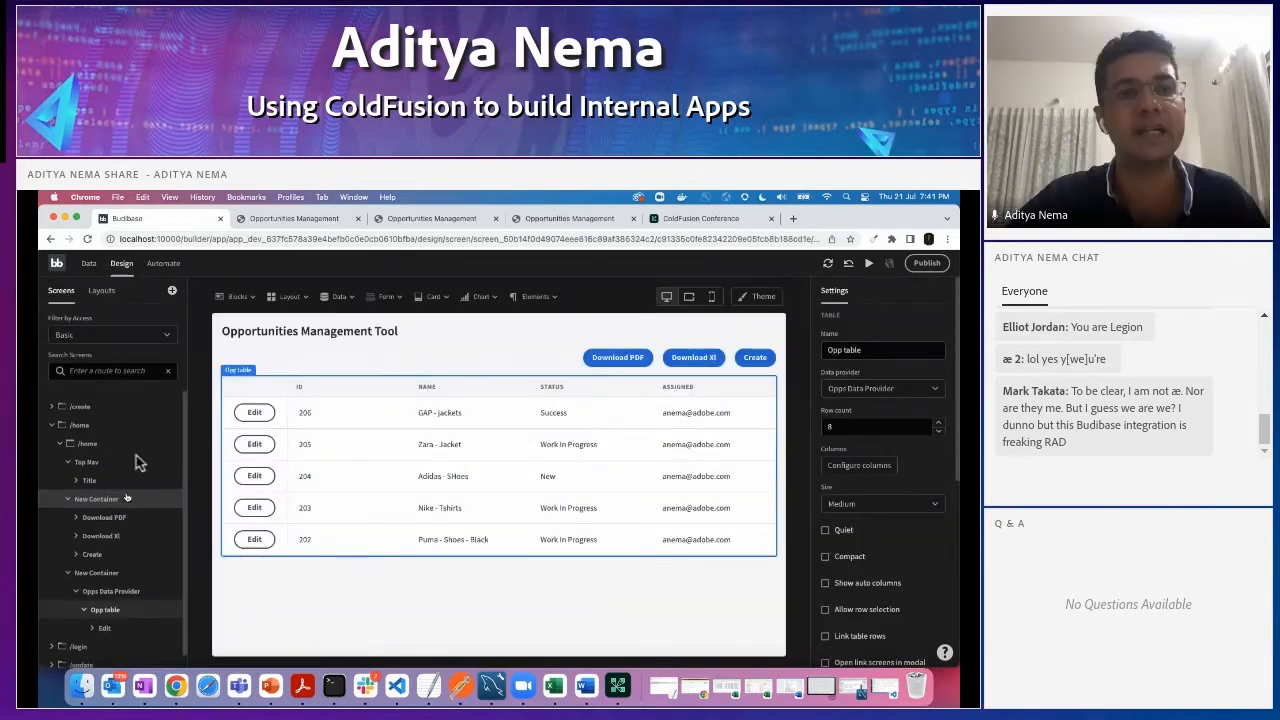
- Add a blank screen with the URL /home-2 and Basic access
{"action": "left_click", "coordinate": [172, 291]}
{"action": "left_click", "coordinate": [432, 425]}
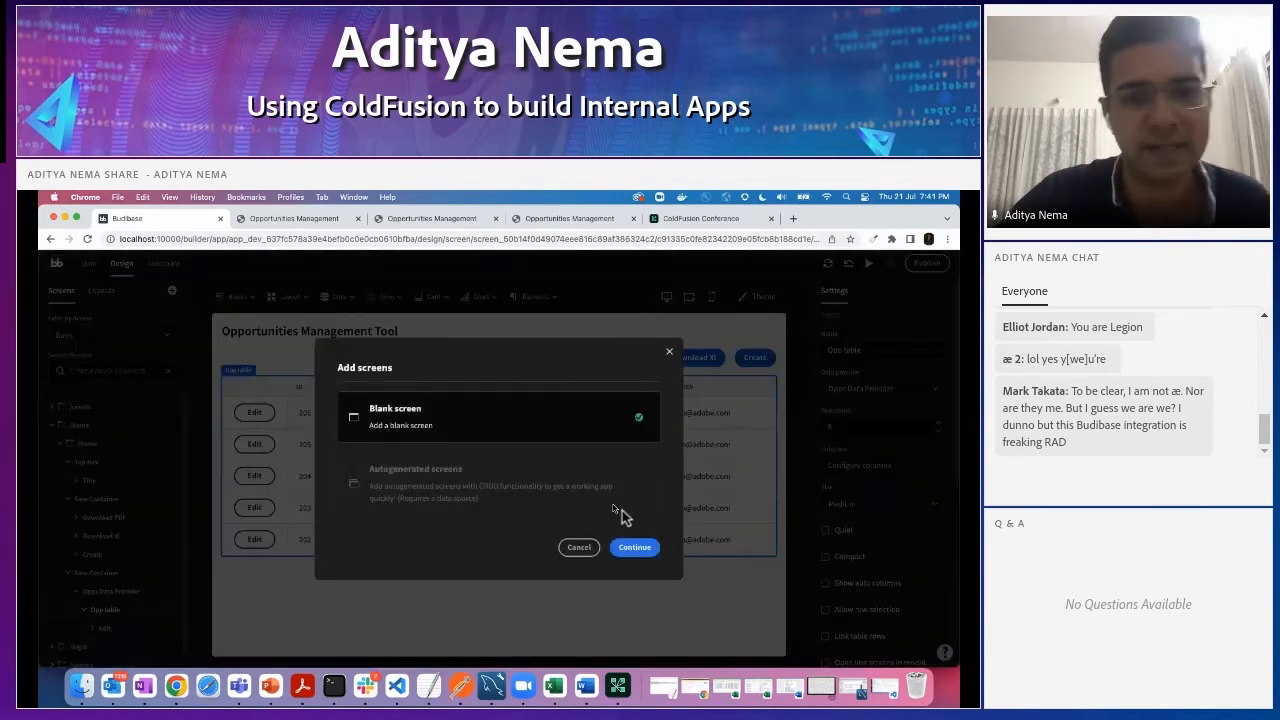
{"action": "left_click", "coordinate": [636, 547]}
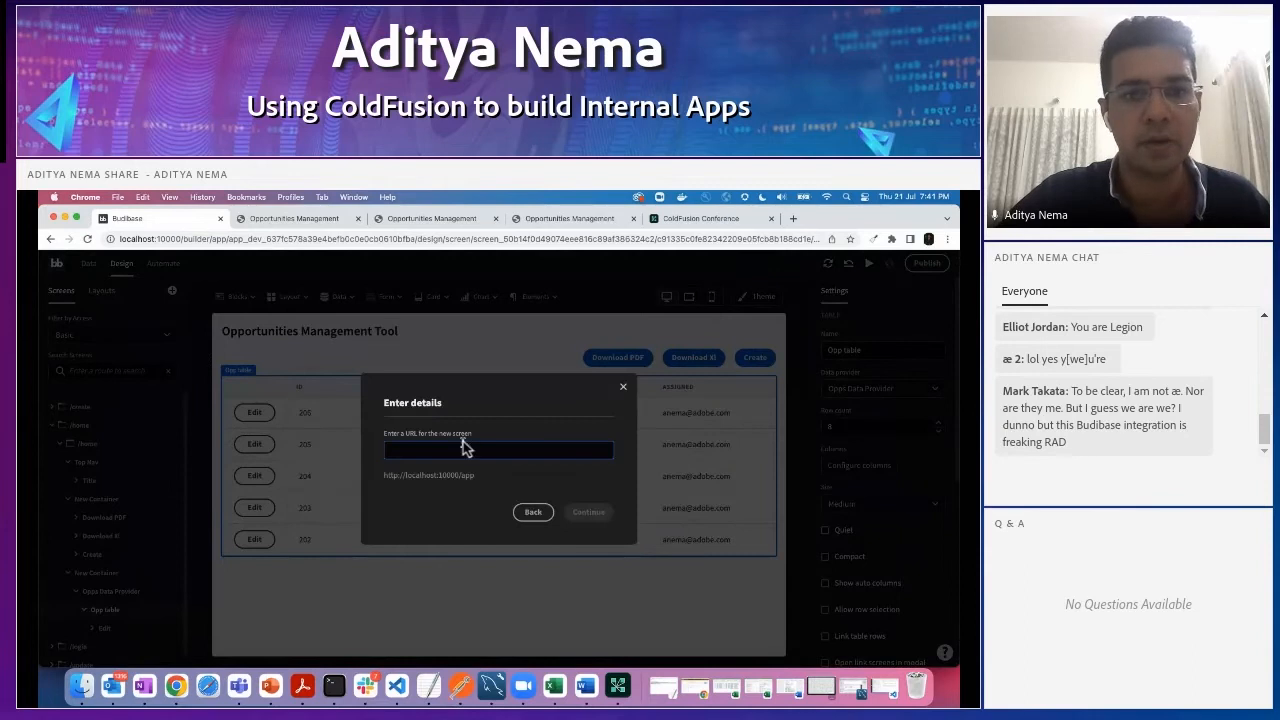
{"action": "type", "text": "home-2"}
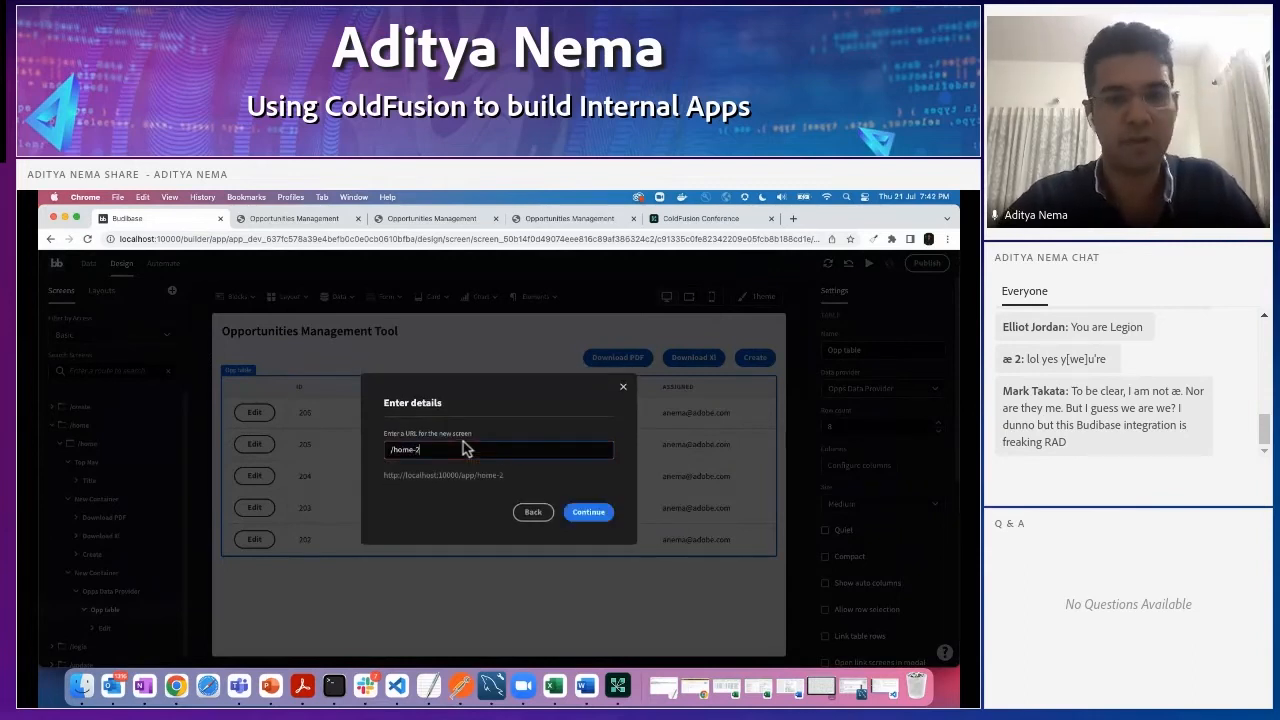
{"action": "left_click", "coordinate": [600, 513]}
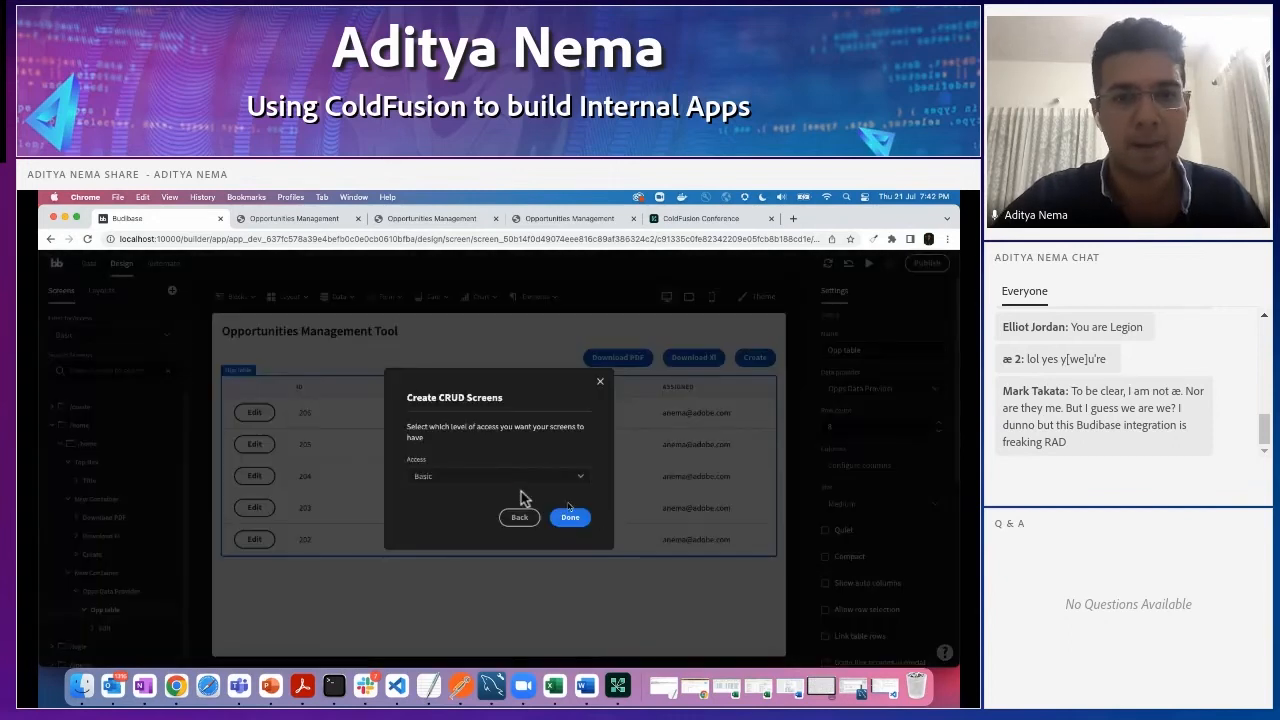
{"action": "left_click", "coordinate": [570, 518]}
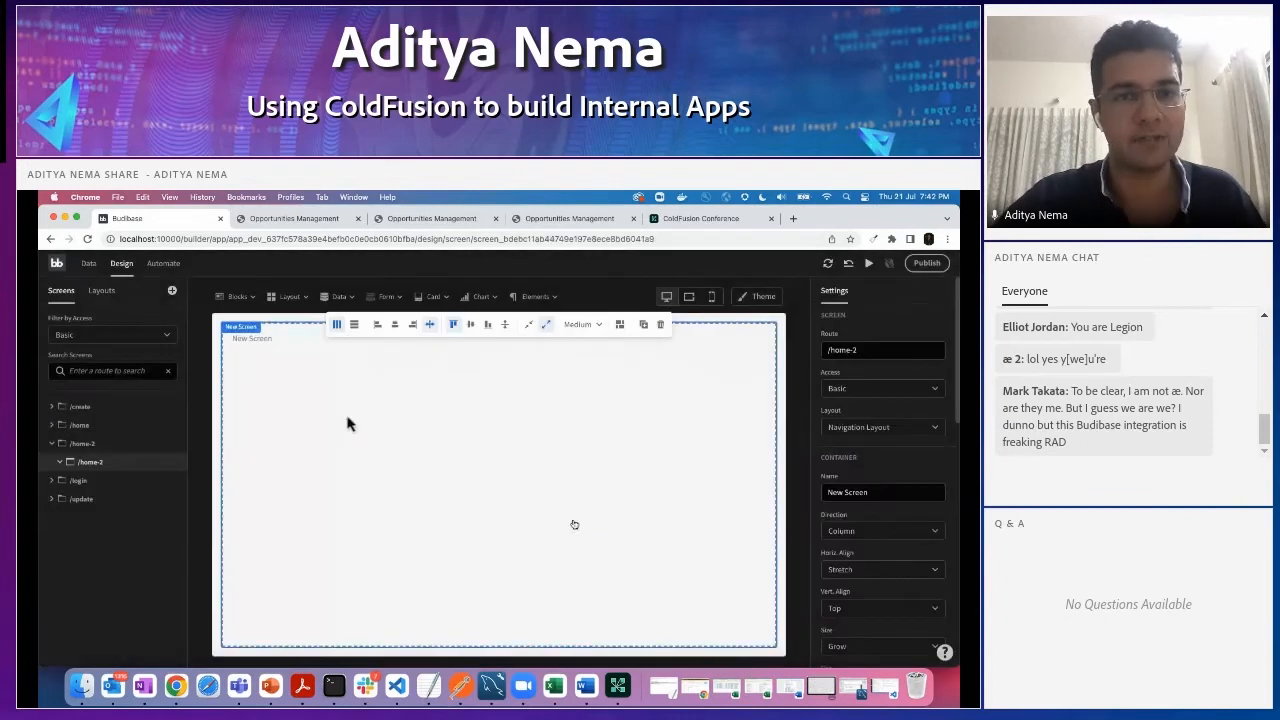
- Insert a Table block on the /home-2 screen and use the allopps query as its data
{"action": "left_click", "coordinate": [237, 297]}
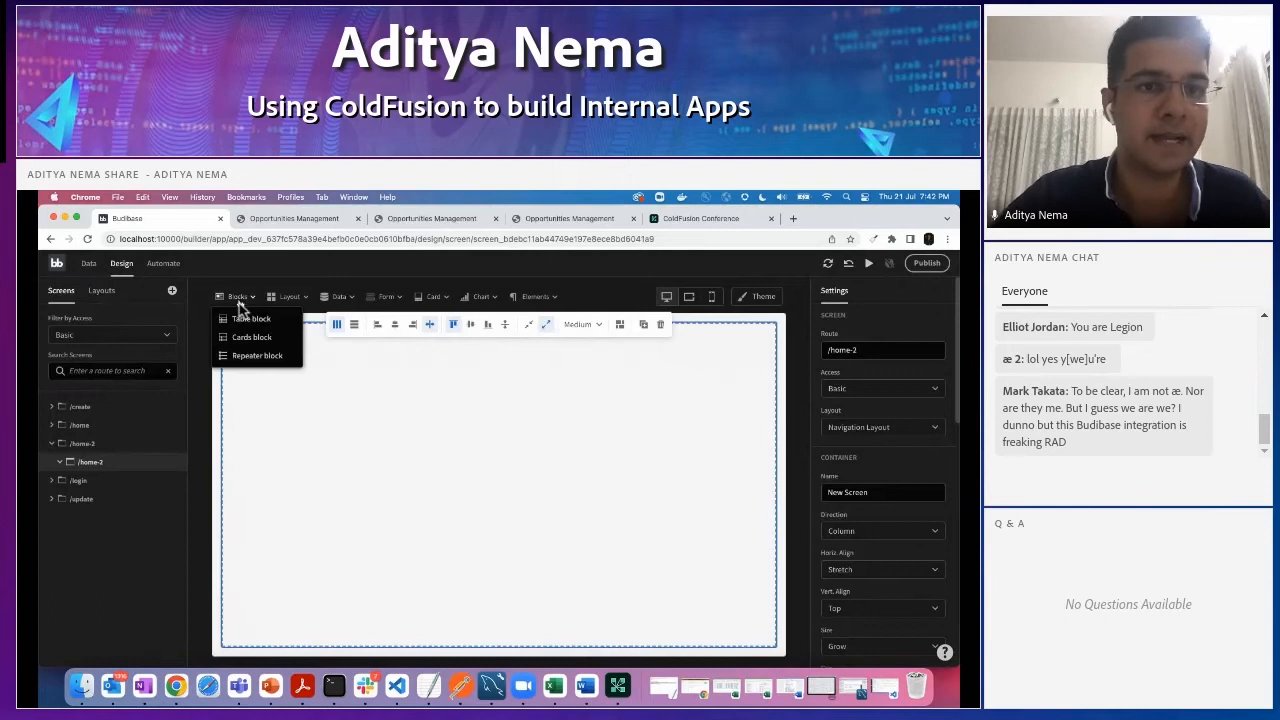
{"action": "left_click", "coordinate": [245, 318]}
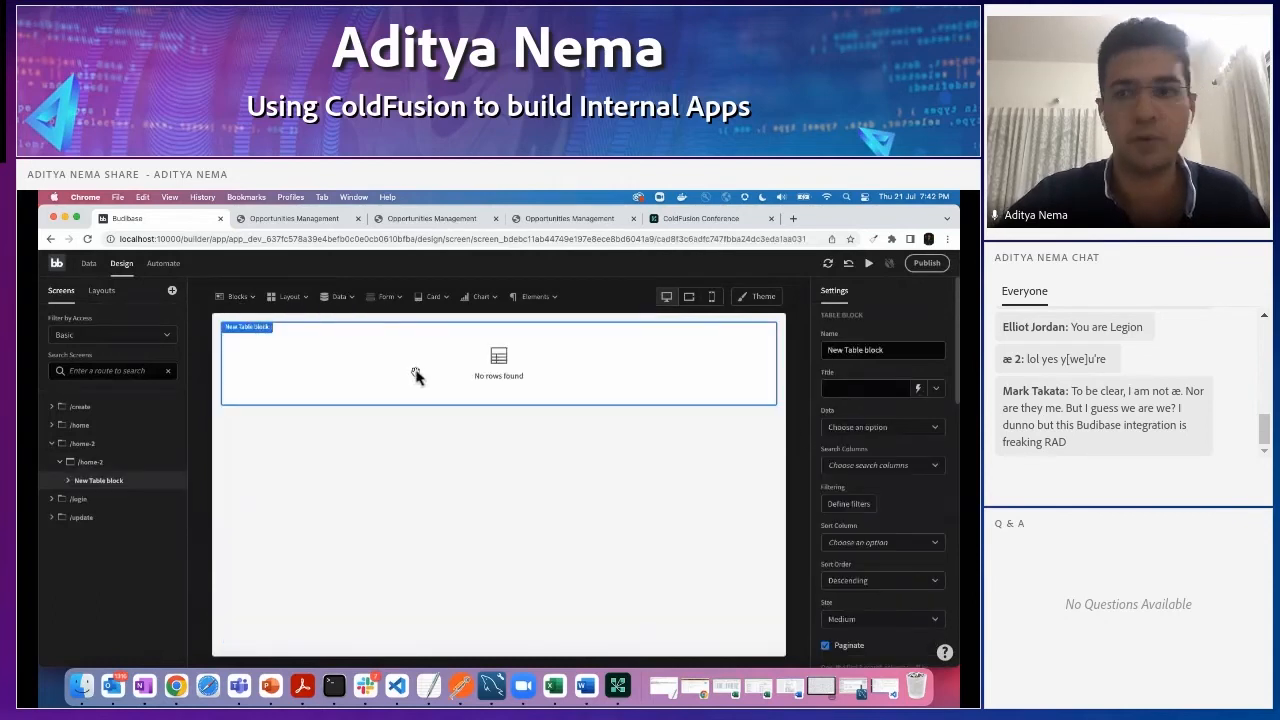
{"action": "left_click", "coordinate": [937, 430]}
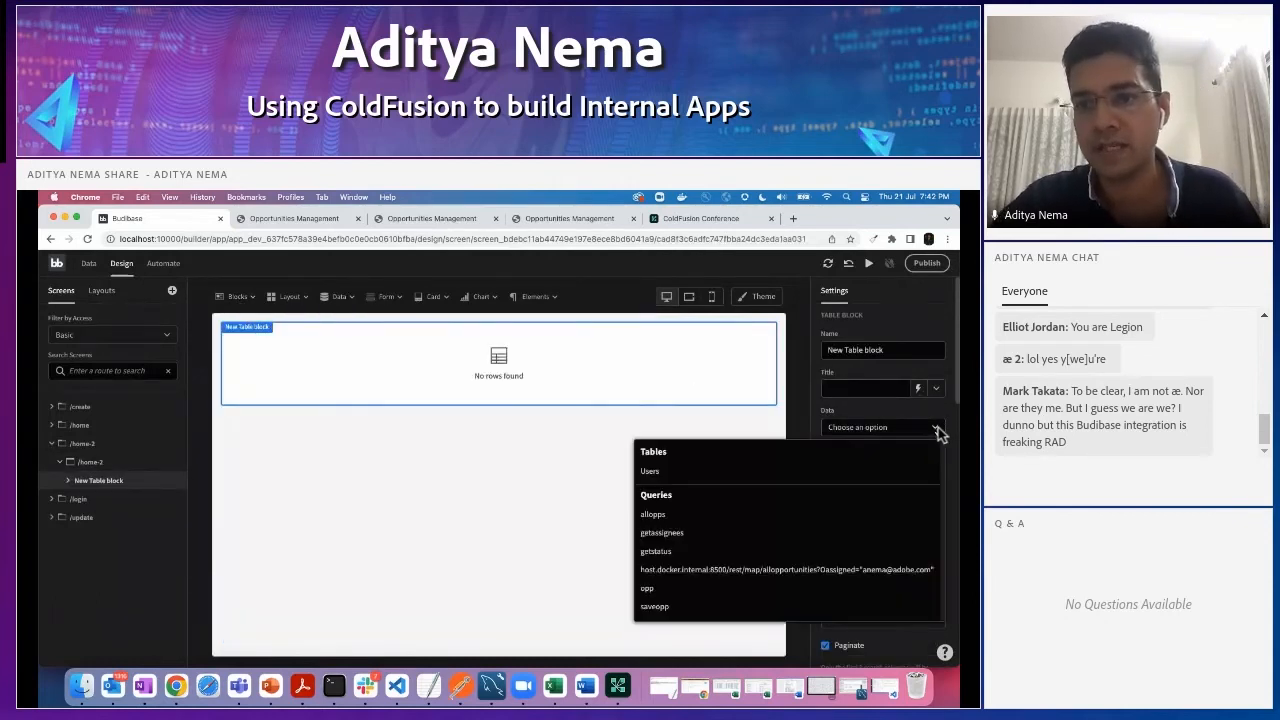
{"action": "left_click", "coordinate": [652, 514]}
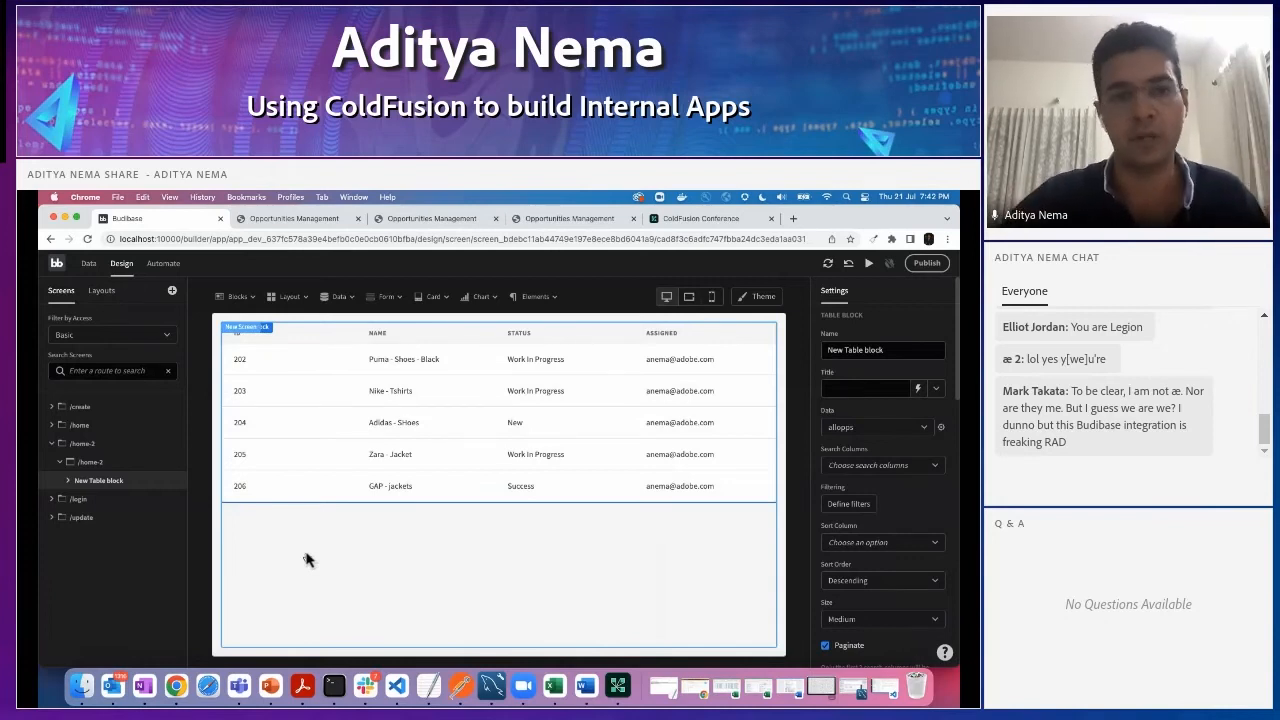
- Check the layout in the app preview, and add a container above the table block on /home-2
{"action": "left_click", "coordinate": [294, 220]}
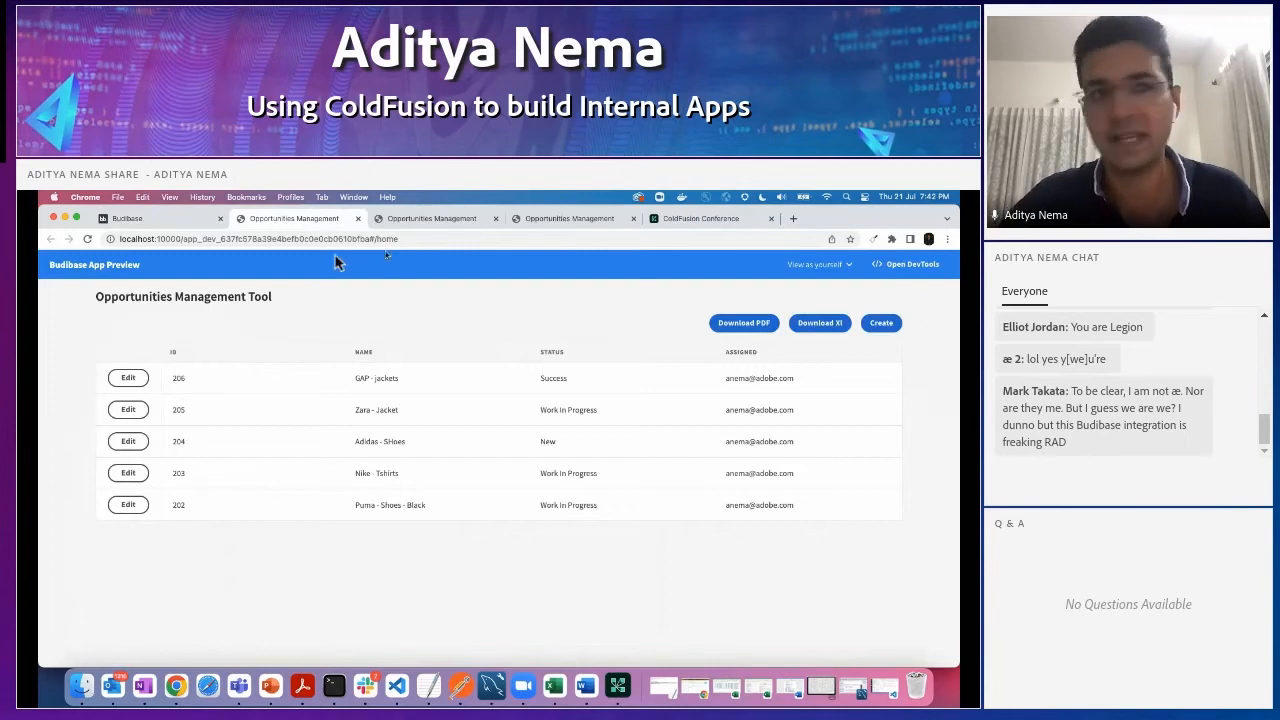
{"action": "left_click", "coordinate": [132, 220]}
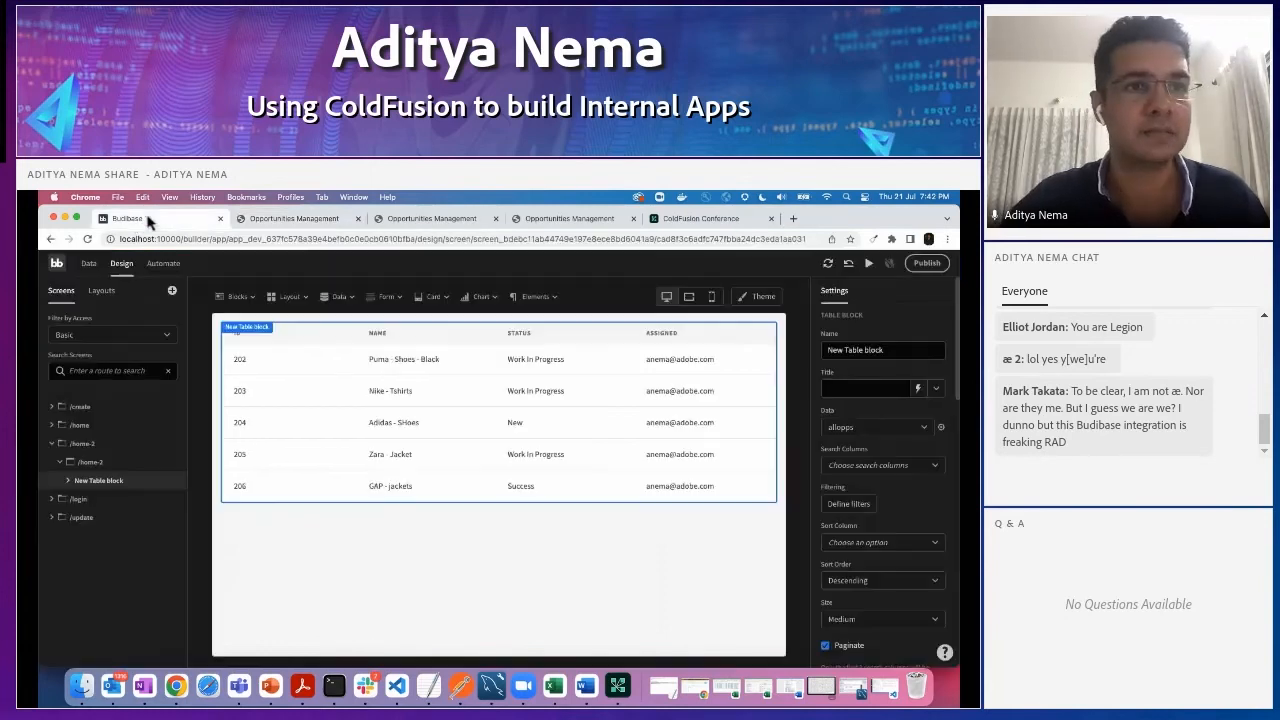
{"action": "left_click", "coordinate": [305, 297]}
{"action": "left_click", "coordinate": [300, 318]}
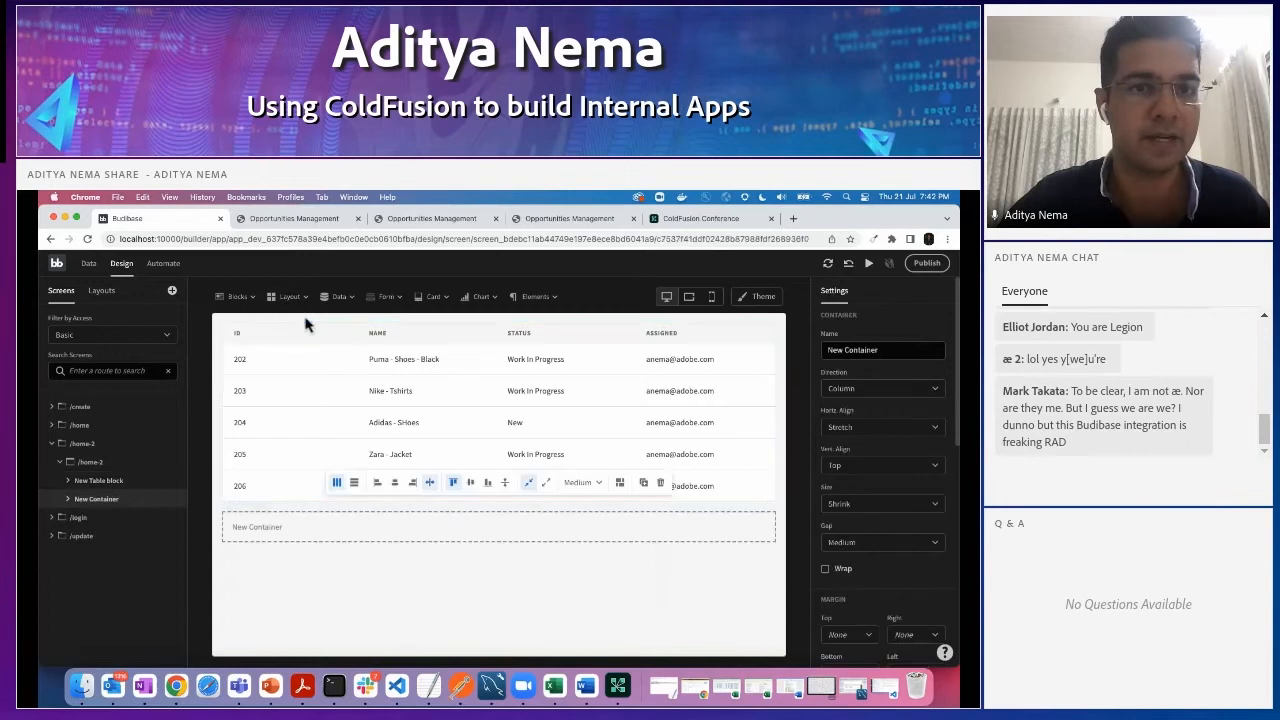
{"action": "left_click_drag", "start_coordinate": [100, 506], "coordinate": [100, 484]}
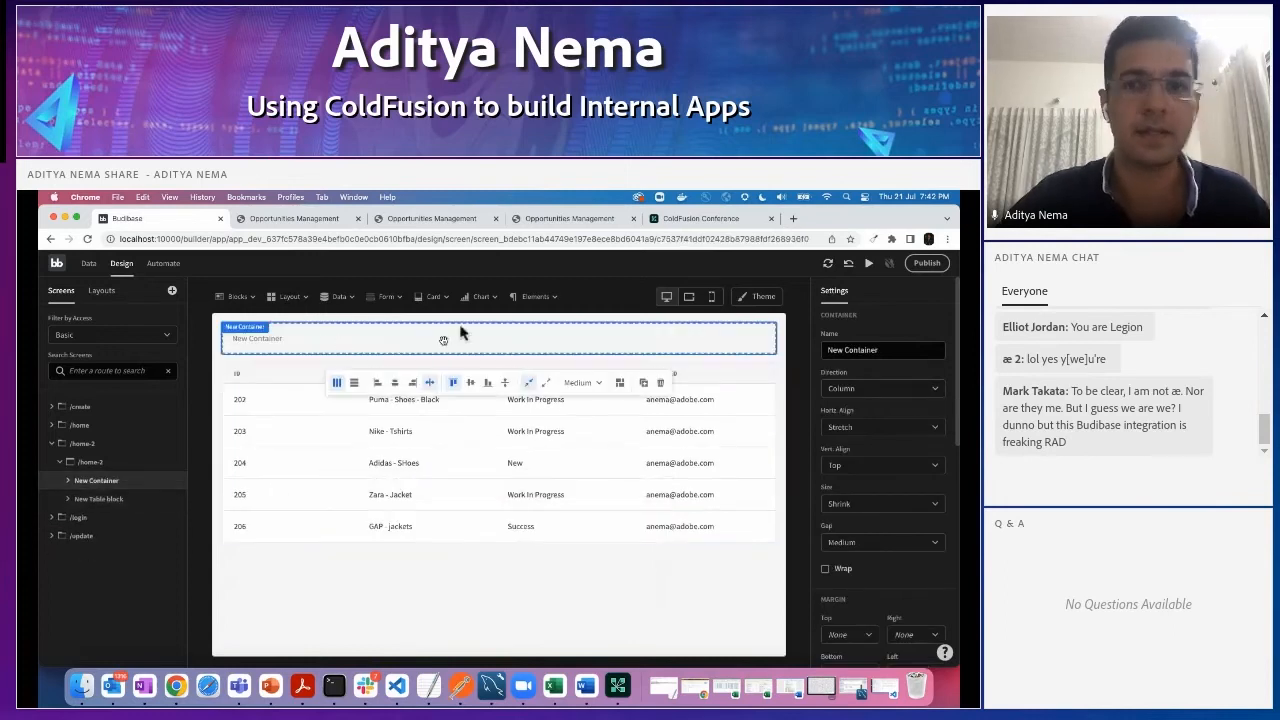
- Add three buttons inside the new container above the table
{"action": "left_click", "coordinate": [555, 298]}
{"action": "left_click", "coordinate": [543, 360]}
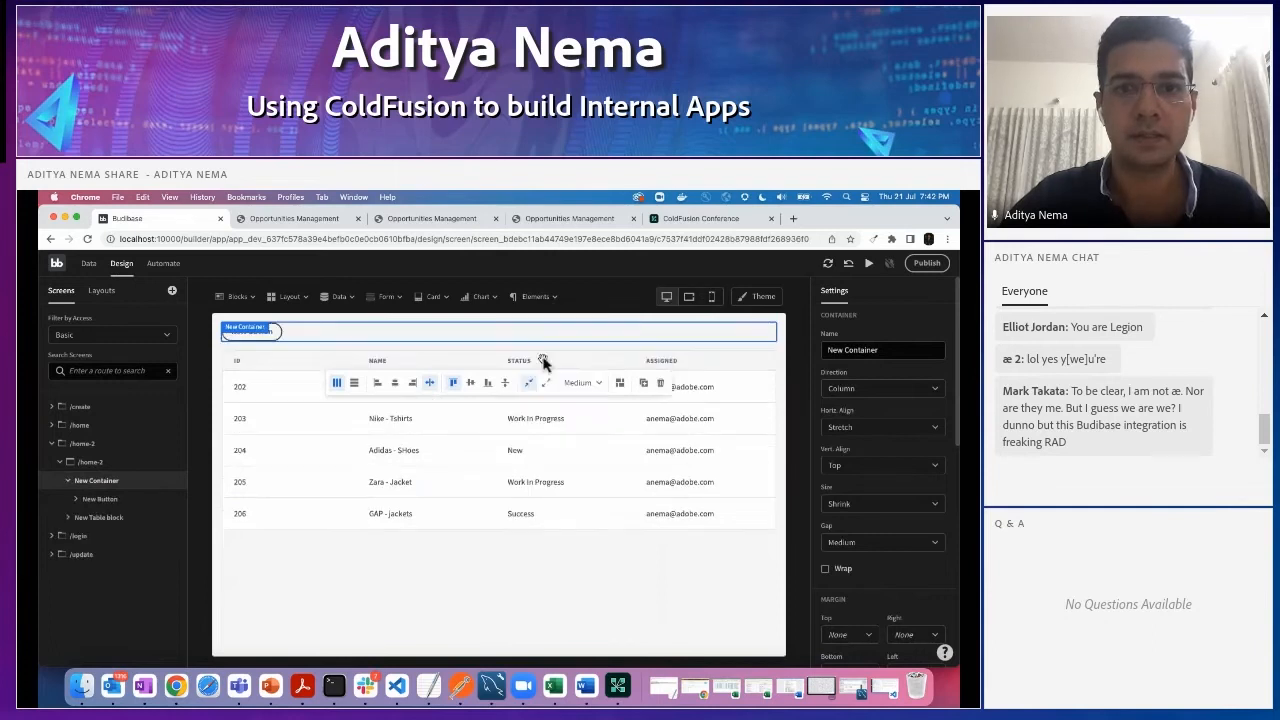
{"action": "left_click", "coordinate": [538, 296]}
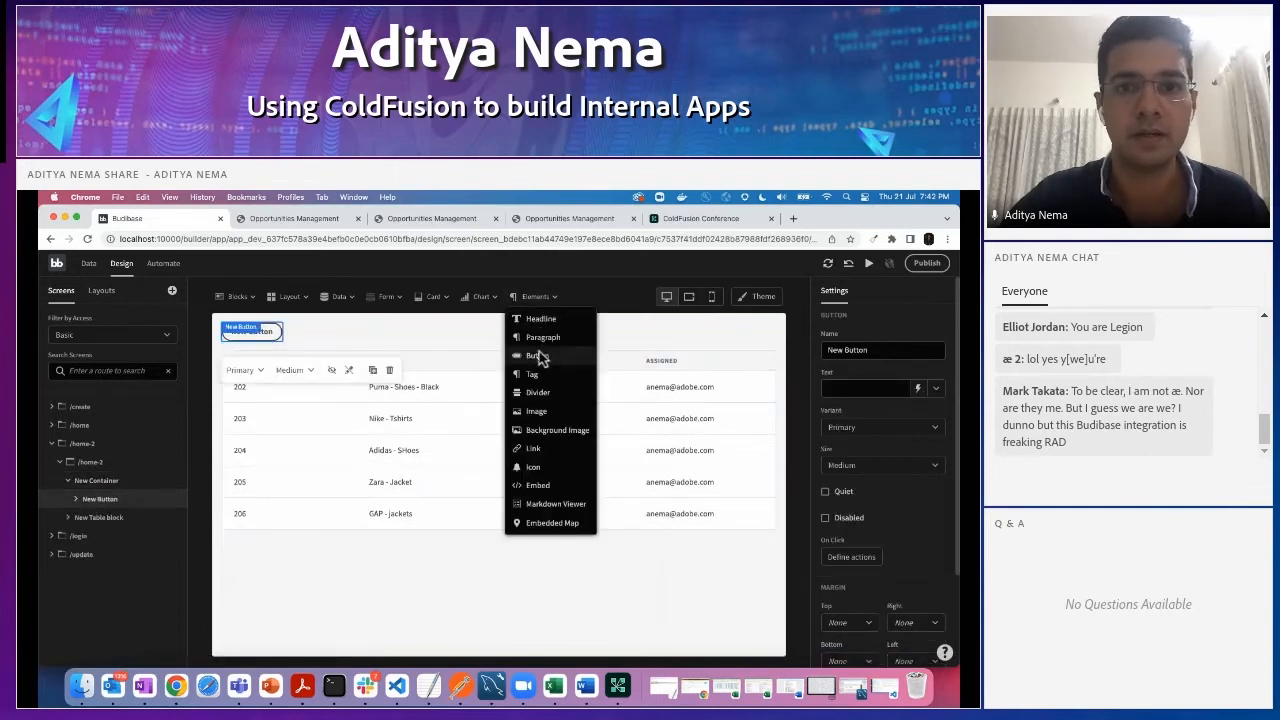
{"action": "left_click", "coordinate": [536, 357]}
{"action": "left_click", "coordinate": [552, 297]}
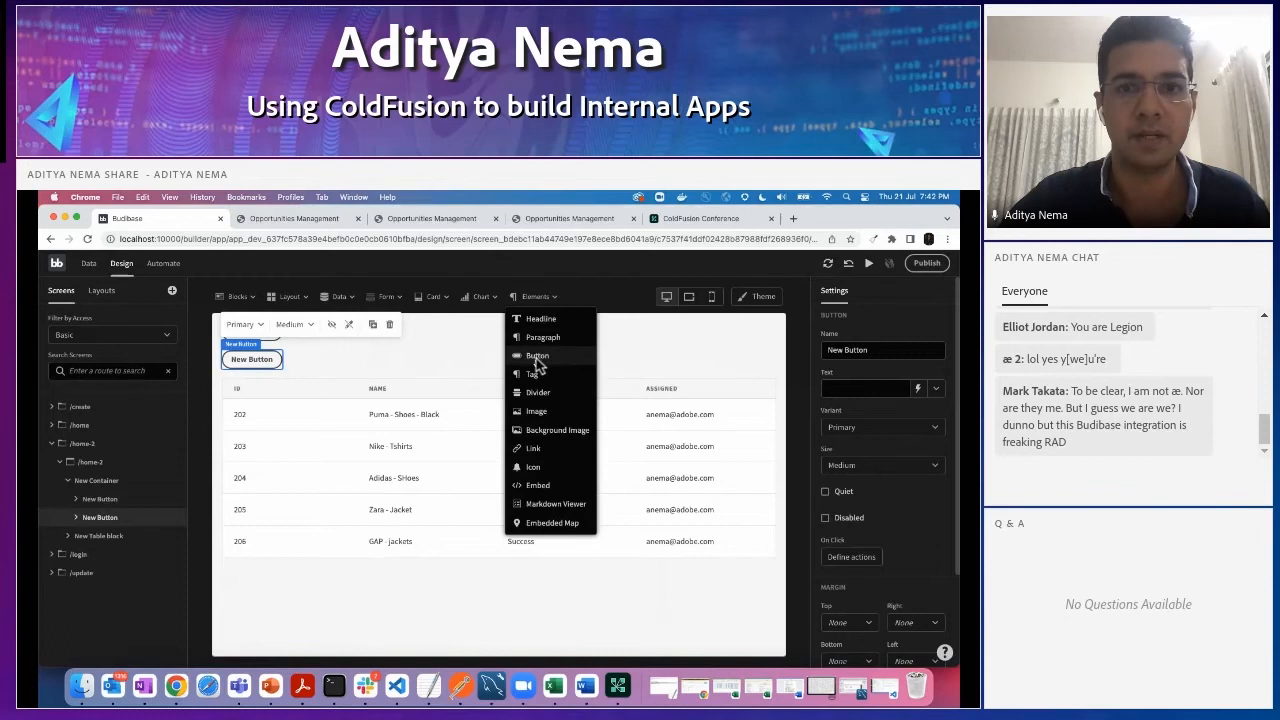
{"action": "left_click", "coordinate": [537, 356]}
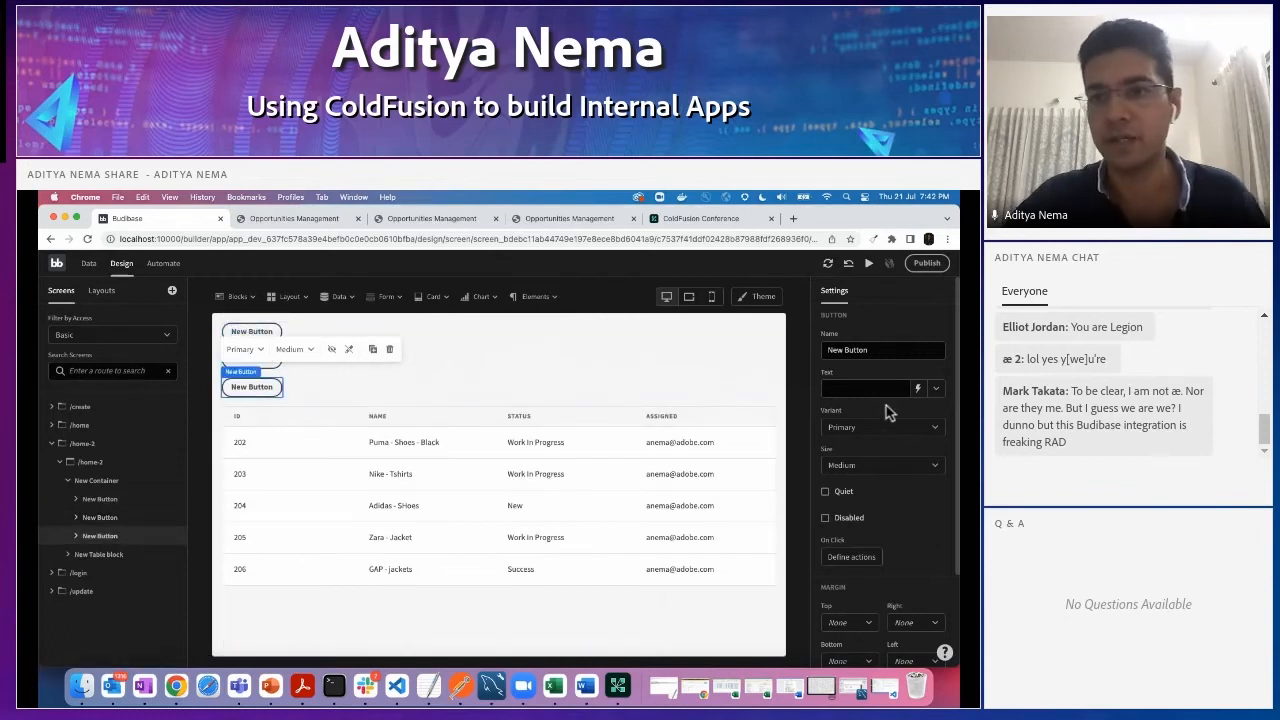
- Set the direction of the container holding the three buttons to Row
{"action": "left_click", "coordinate": [372, 375]}
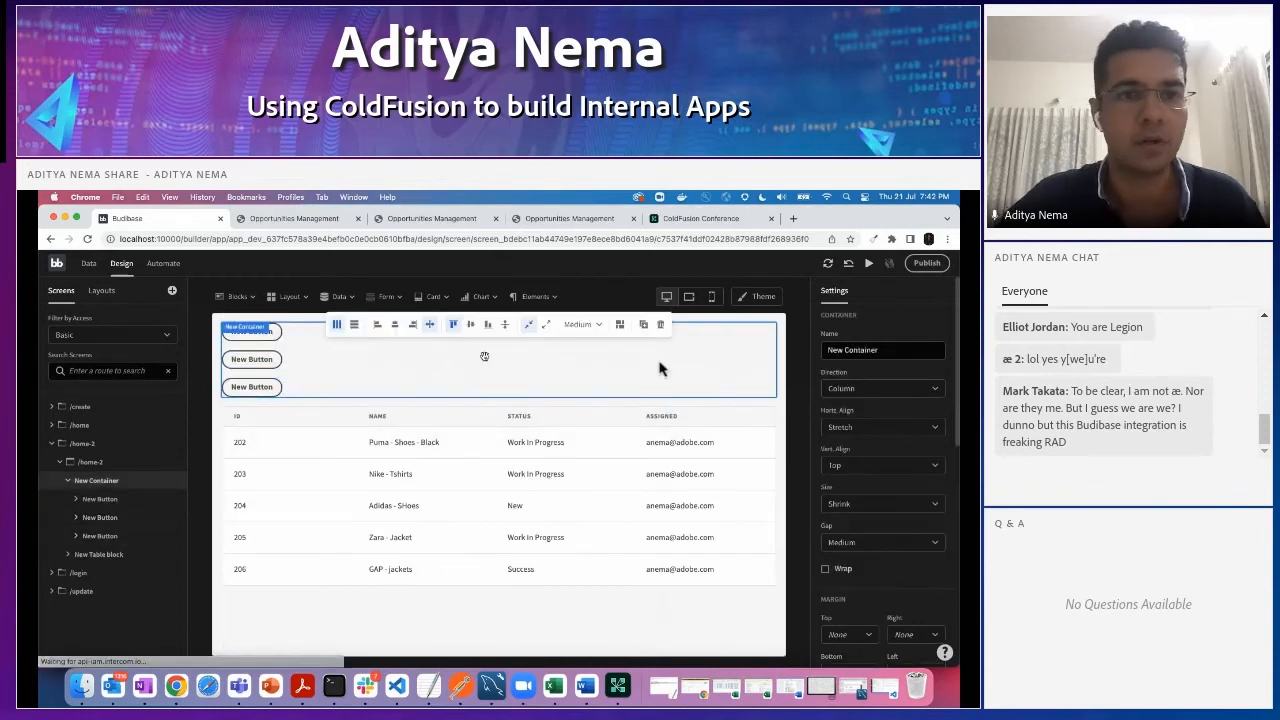
{"action": "left_click", "coordinate": [857, 393]}
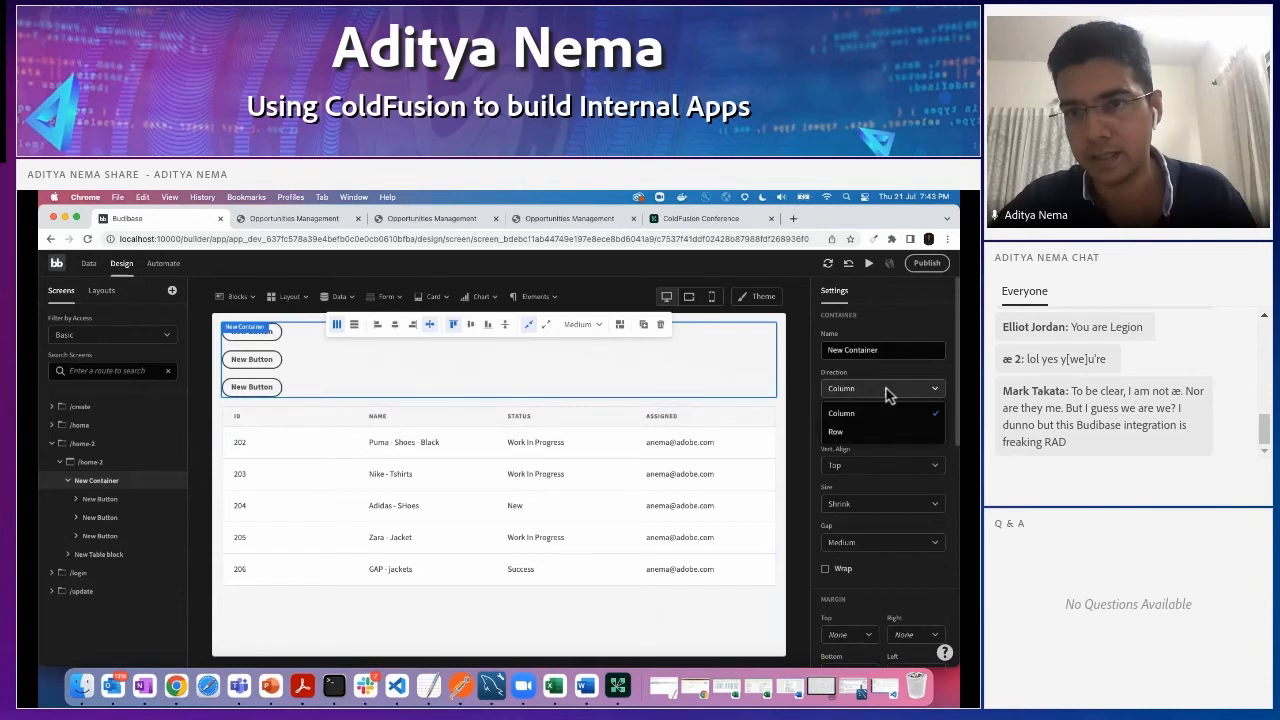
{"action": "left_click", "coordinate": [857, 438]}
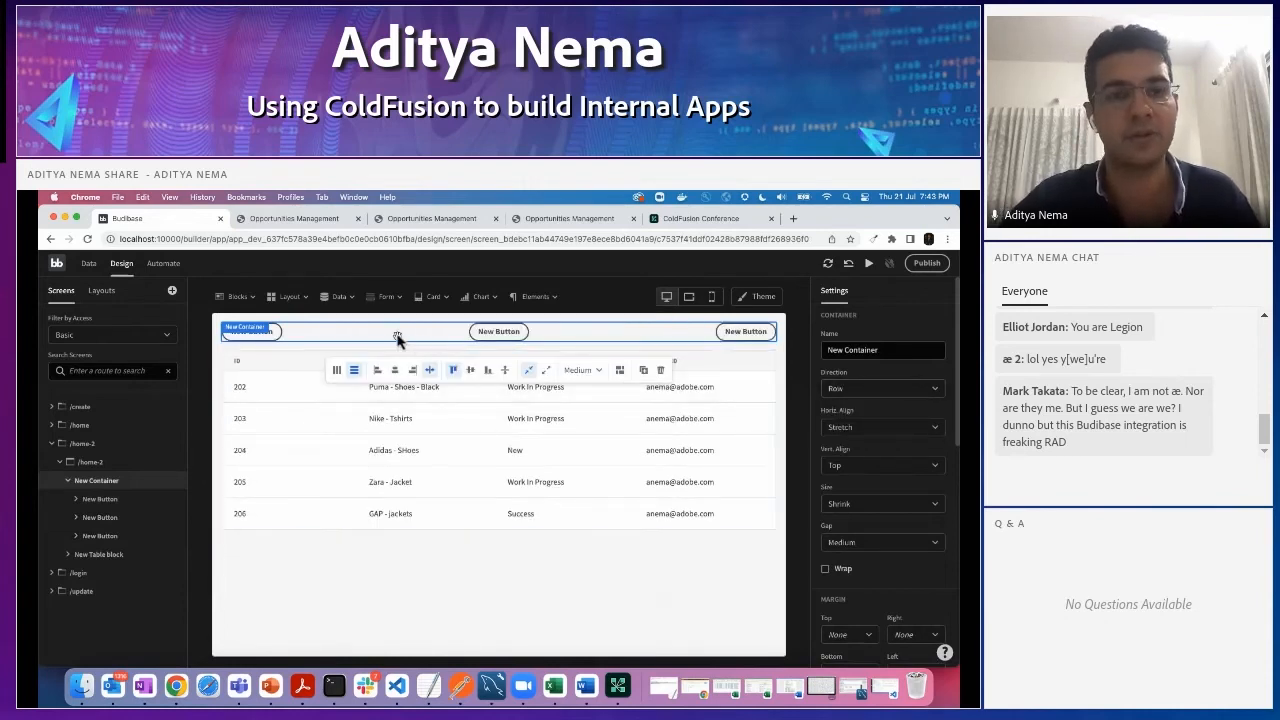
- Set the button container's horizontal alignment to Right and change the variant of all three buttons to Action
{"action": "left_click", "coordinate": [903, 427]}
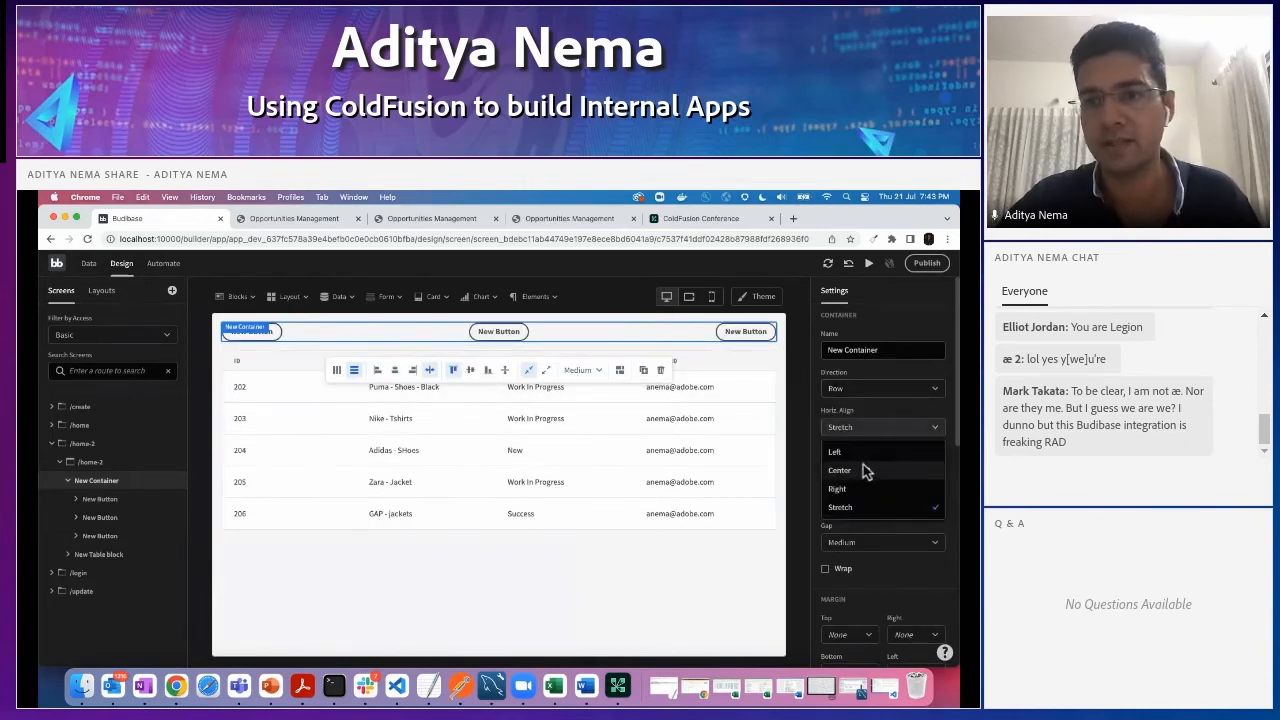
{"action": "left_click", "coordinate": [837, 489]}
{"action": "left_click", "coordinate": [746, 331]}
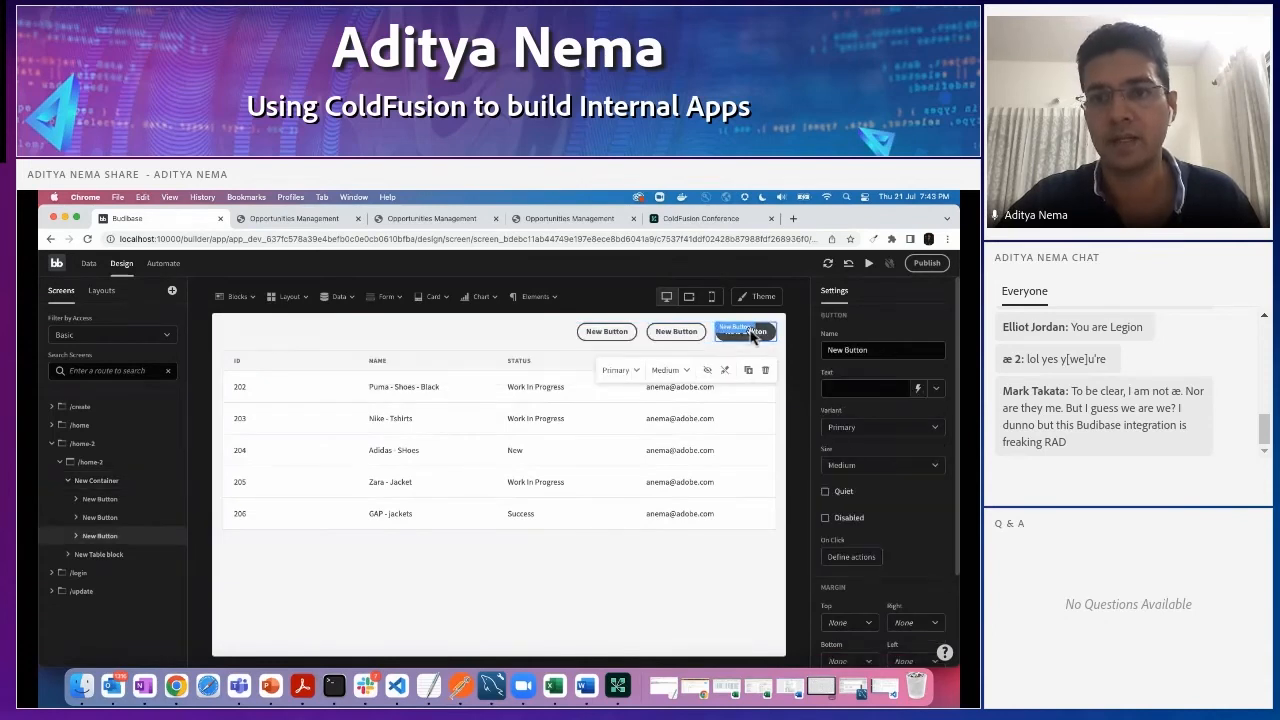
{"action": "left_click", "coordinate": [900, 427]}
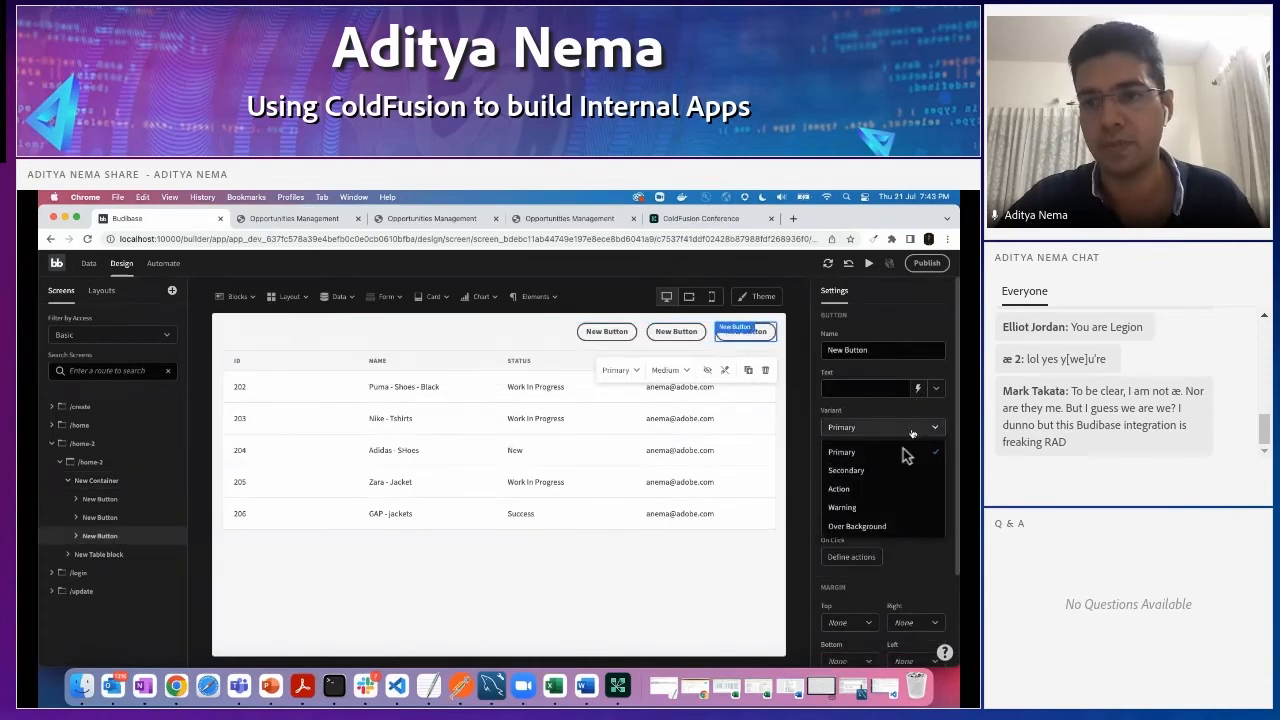
{"action": "left_click", "coordinate": [867, 488]}
{"action": "left_click", "coordinate": [676, 331]}
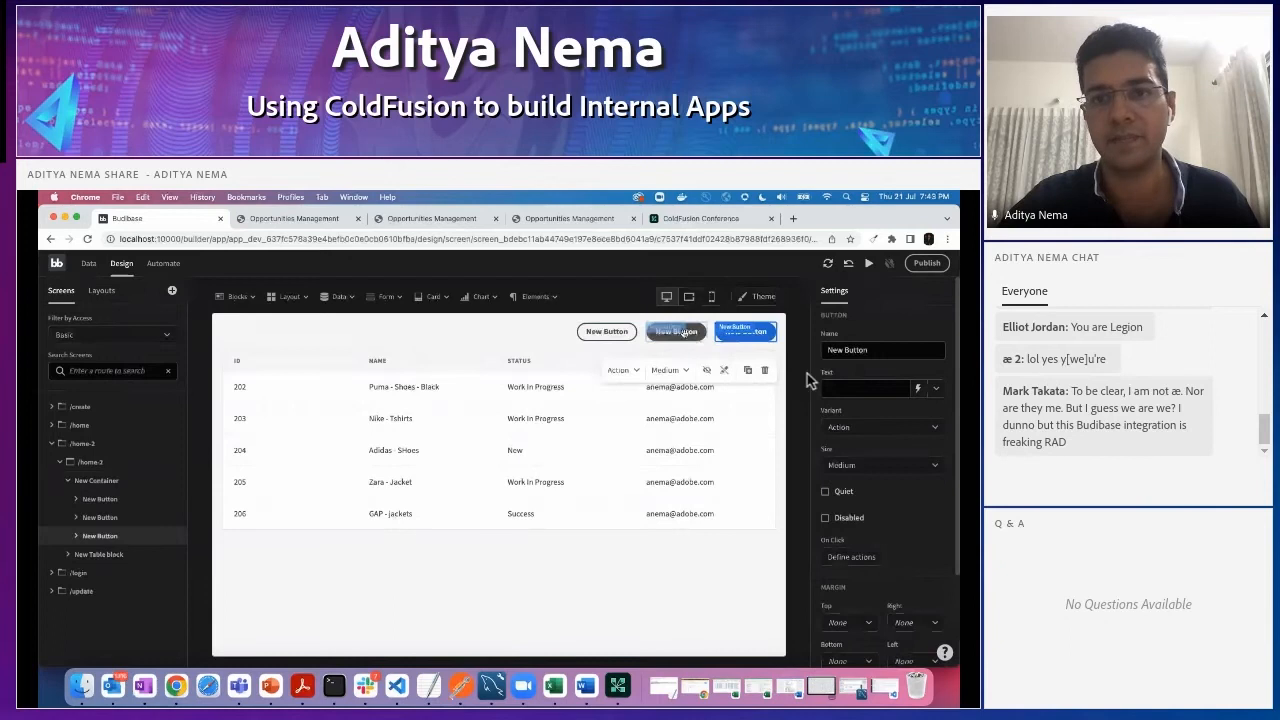
{"action": "left_click", "coordinate": [892, 427]}
{"action": "left_click", "coordinate": [857, 489]}
{"action": "left_click", "coordinate": [607, 331]}
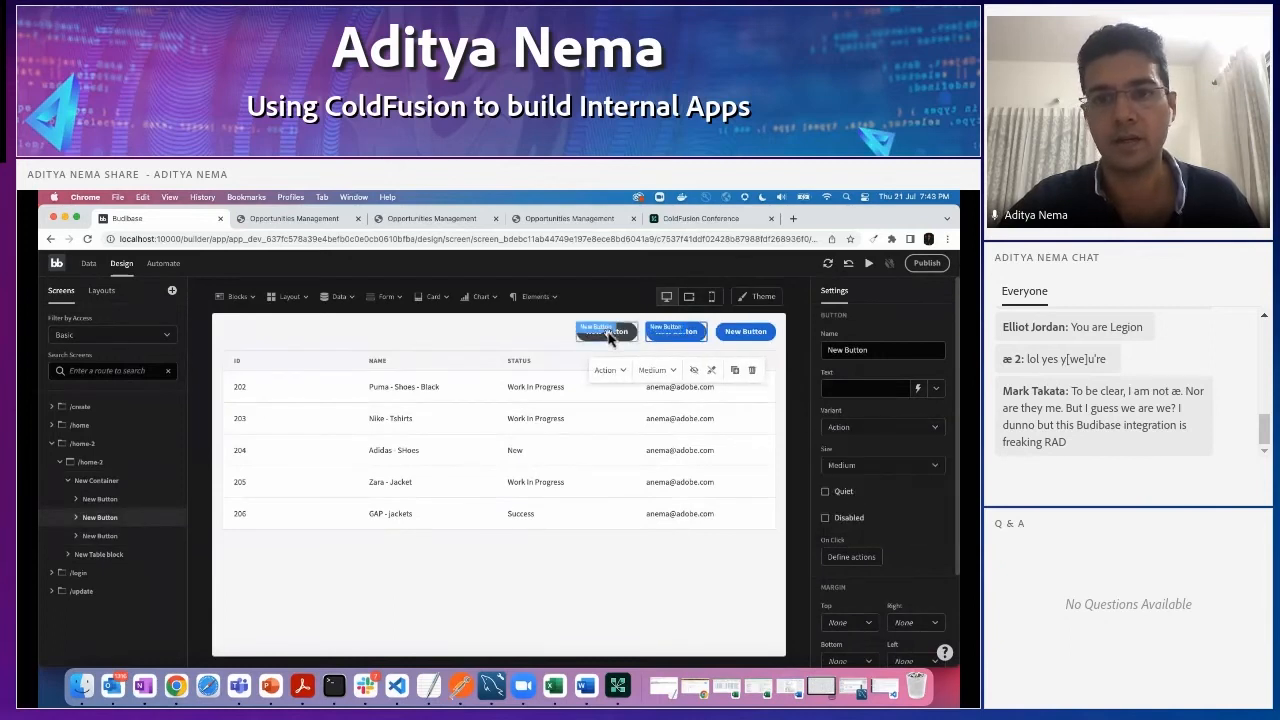
{"action": "left_click", "coordinate": [851, 432]}
{"action": "left_click", "coordinate": [846, 488]}
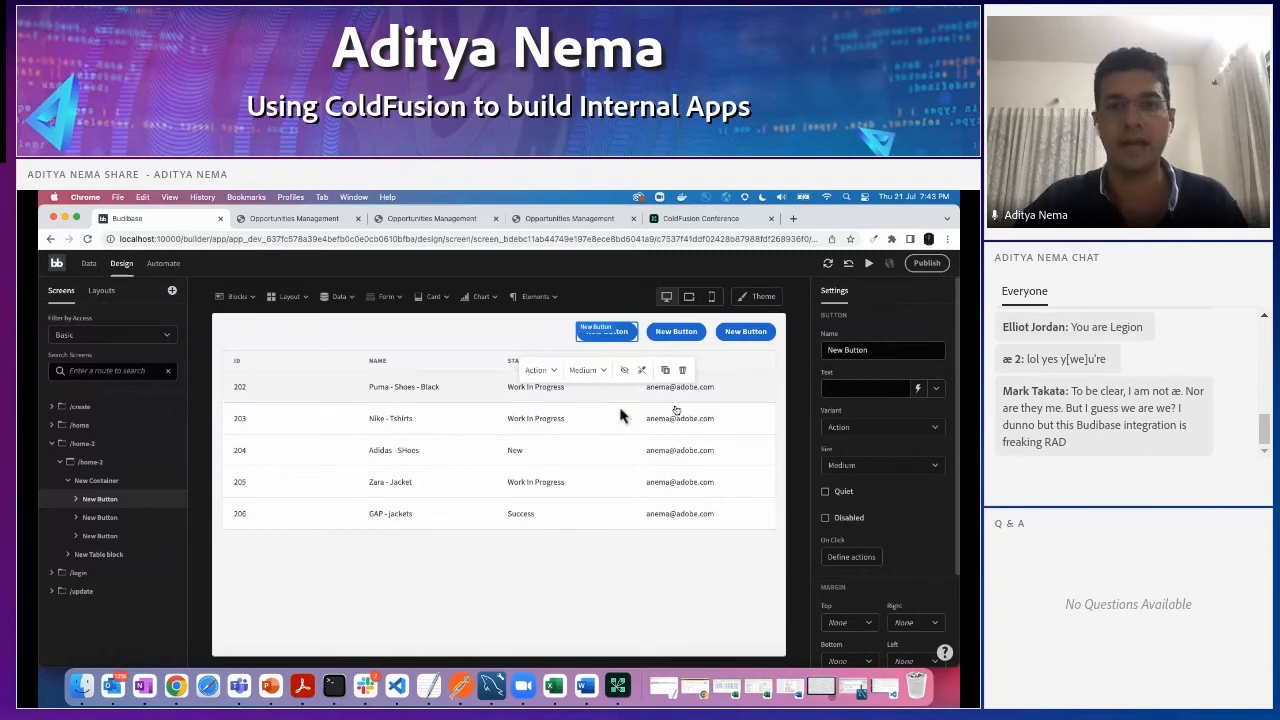
- Check the finished layout in the app preview, and add a new container above the one holding the three buttons
{"action": "left_click", "coordinate": [297, 222]}
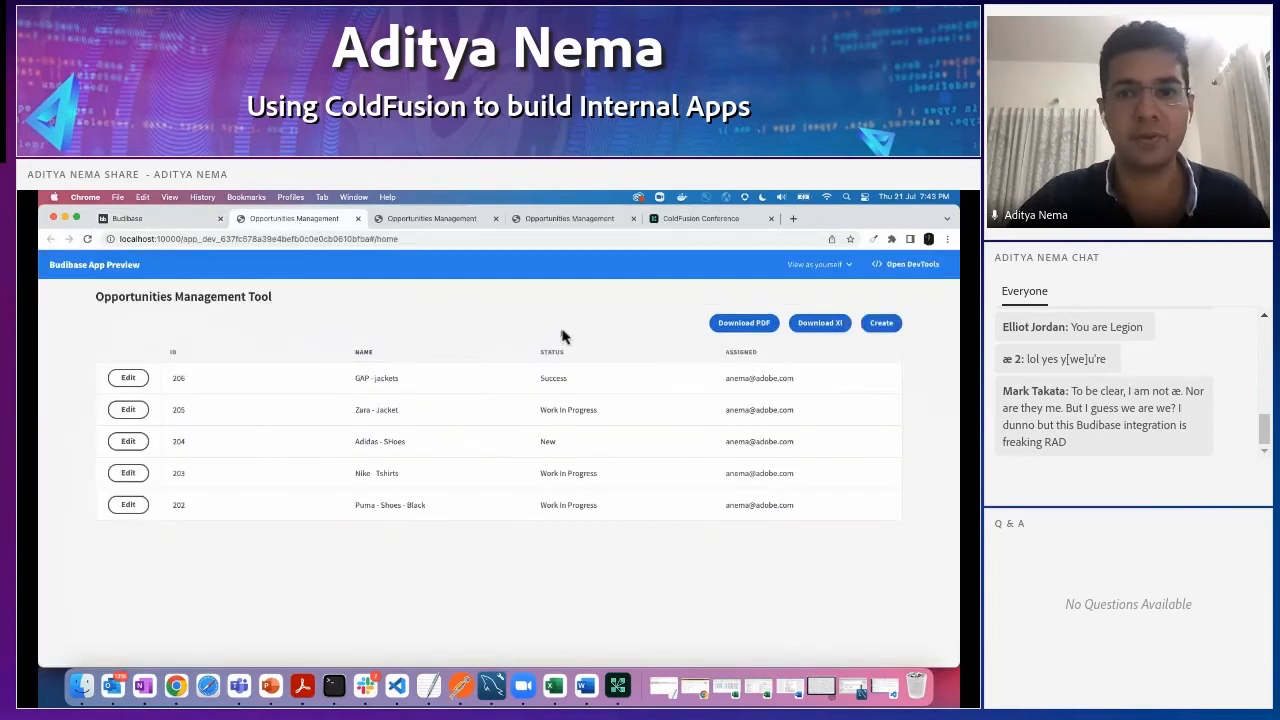
{"action": "left_click", "coordinate": [140, 218]}
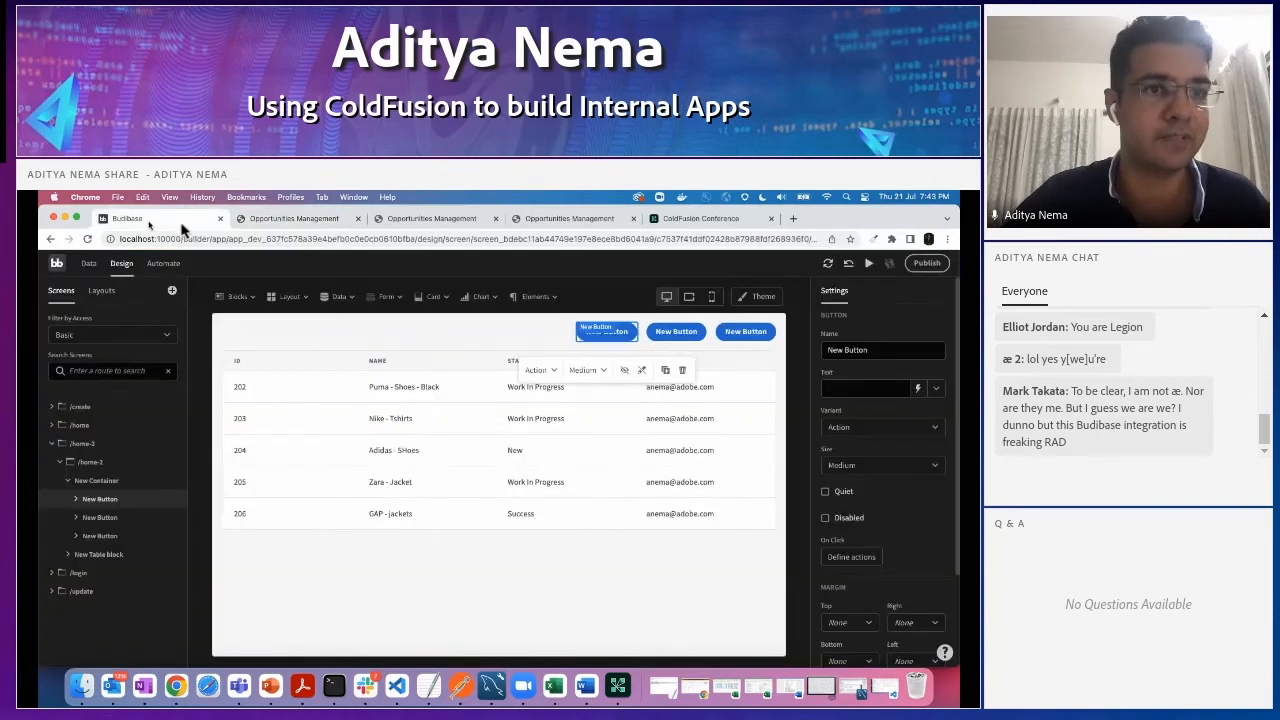
{"action": "left_click", "coordinate": [243, 295]}
{"action": "left_click", "coordinate": [289, 300]}
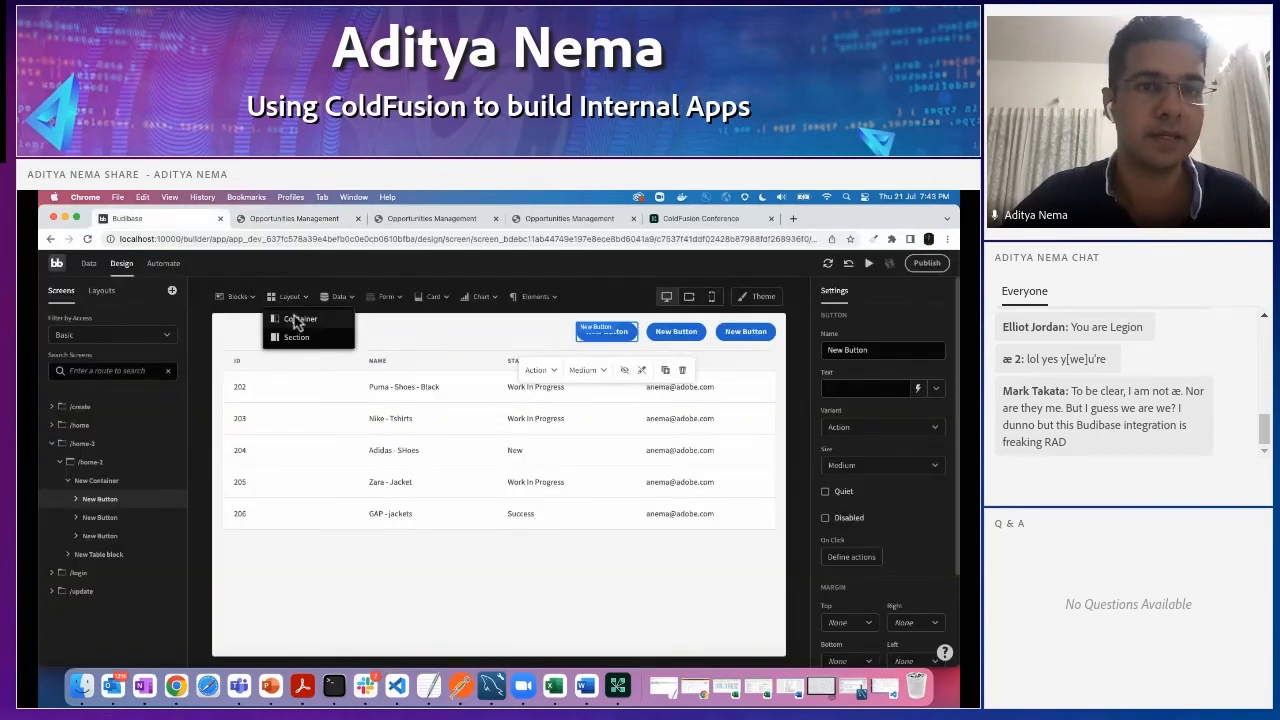
{"action": "left_click", "coordinate": [294, 320]}
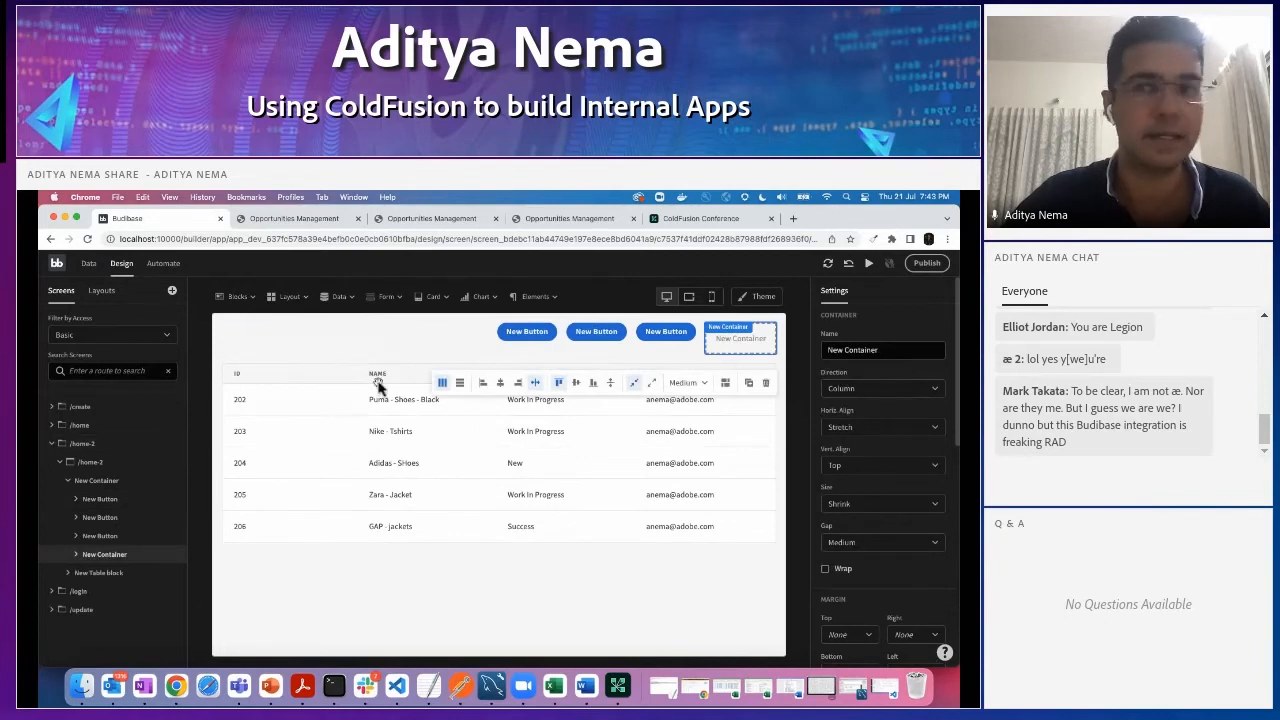
{"action": "left_click_drag", "start_coordinate": [95, 565], "coordinate": [83, 490]}
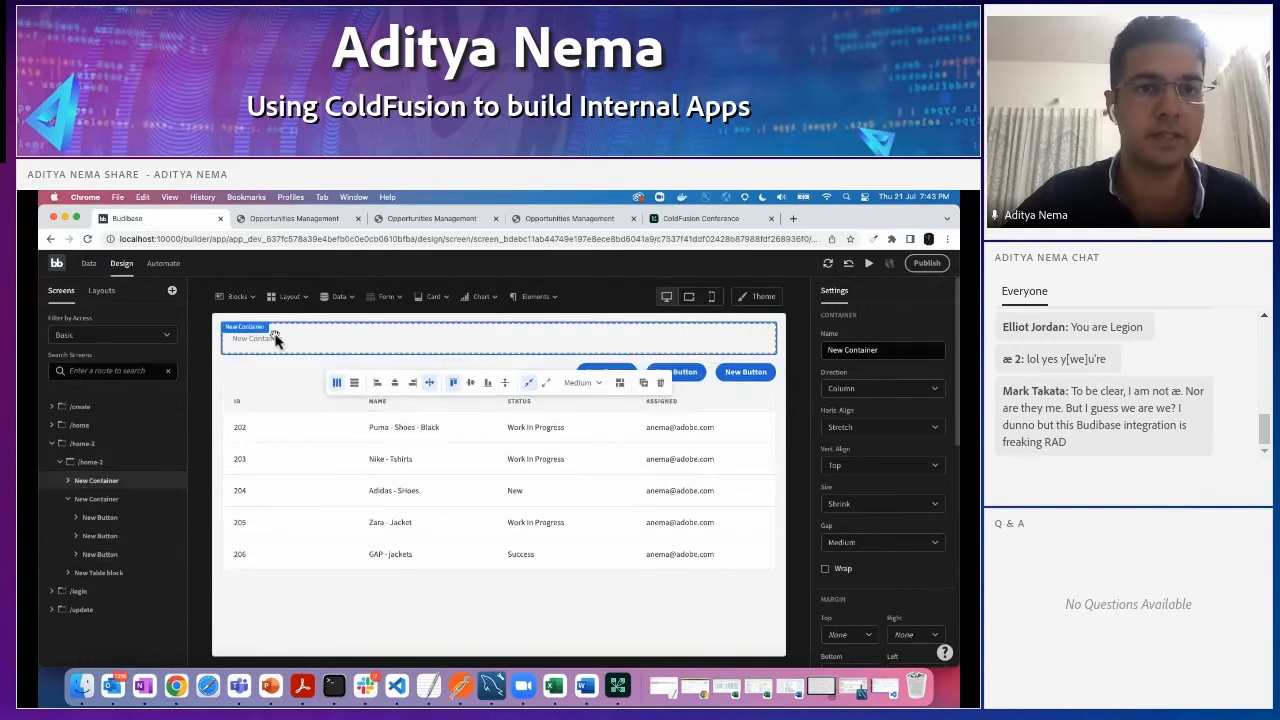
- Add a headline inside the new container, named "Opprotunity Tool", with the text "Opportunity Management Tool"
{"action": "left_click", "coordinate": [540, 297]}
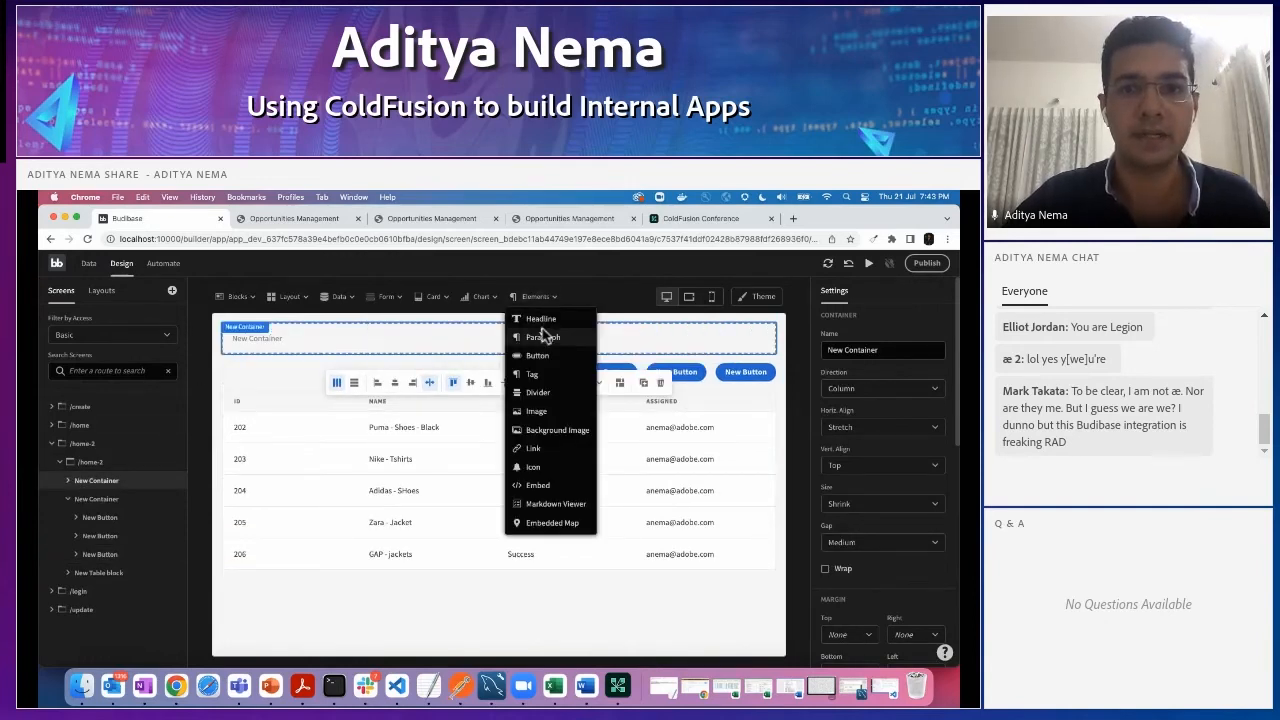
{"action": "left_click", "coordinate": [541, 318]}
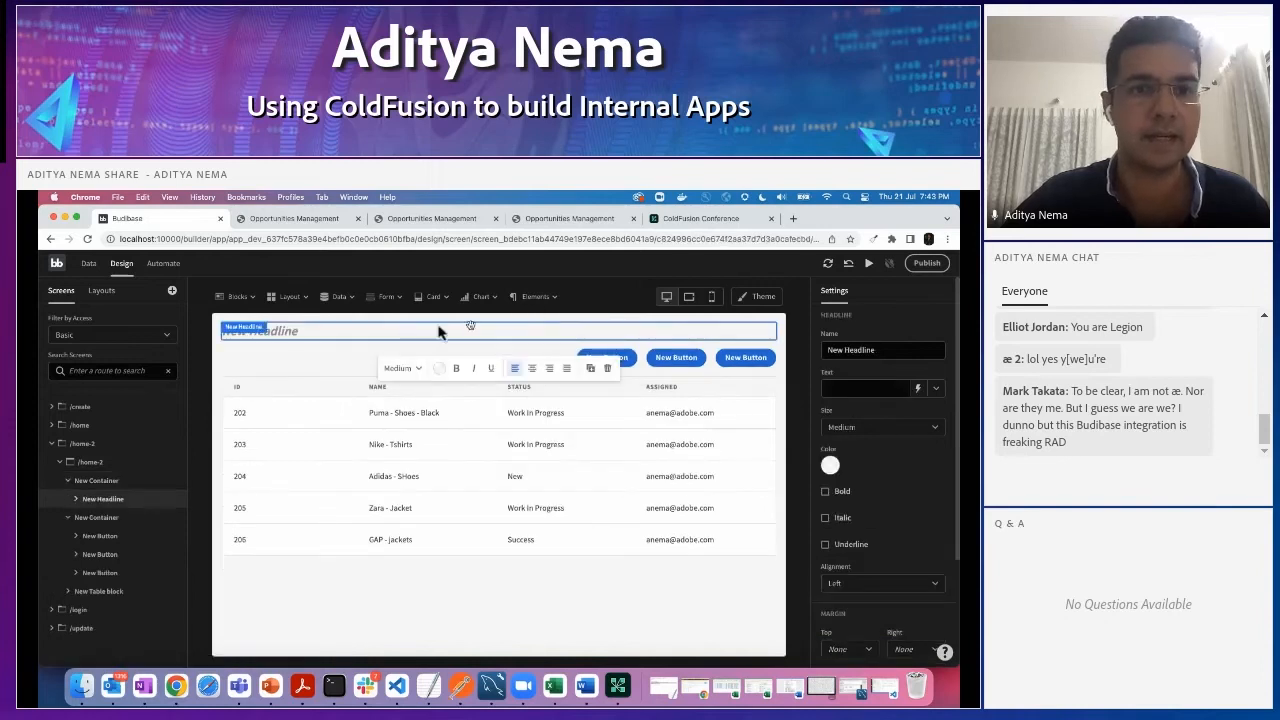
{"action": "left_click_drag", "start_coordinate": [886, 352], "coordinate": [770, 352]}
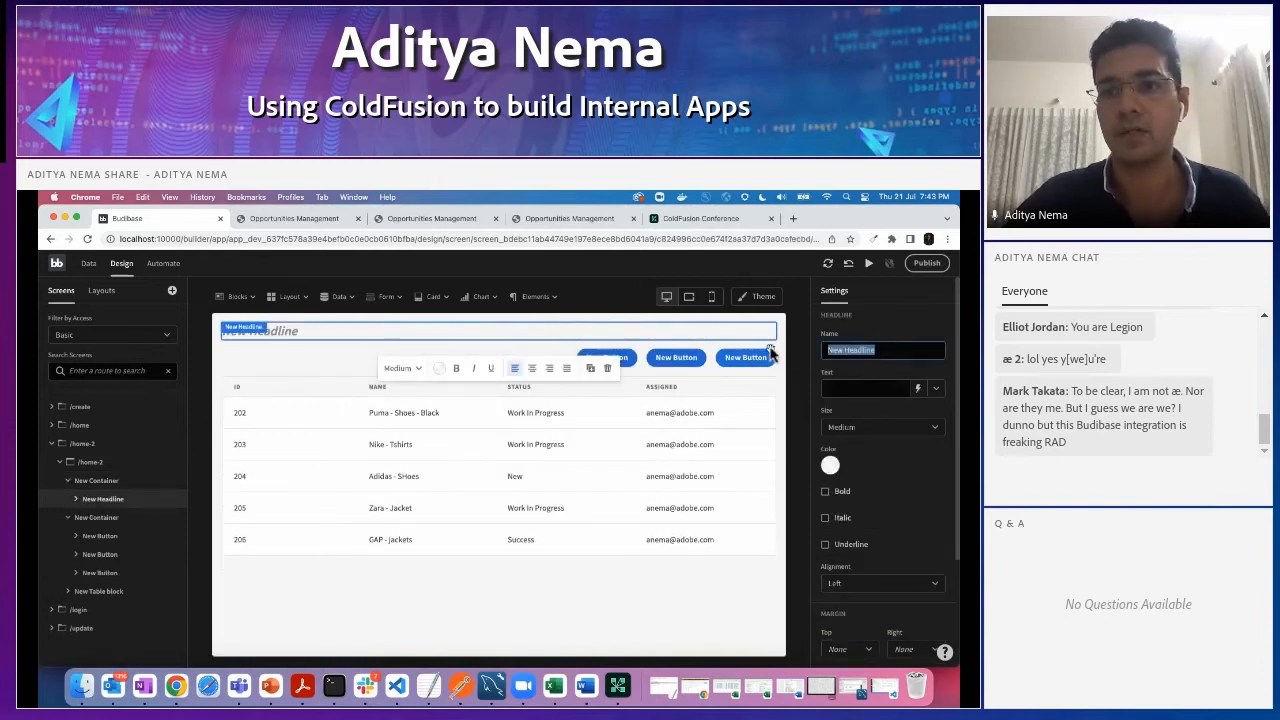
{"action": "type", "text": "Op"}
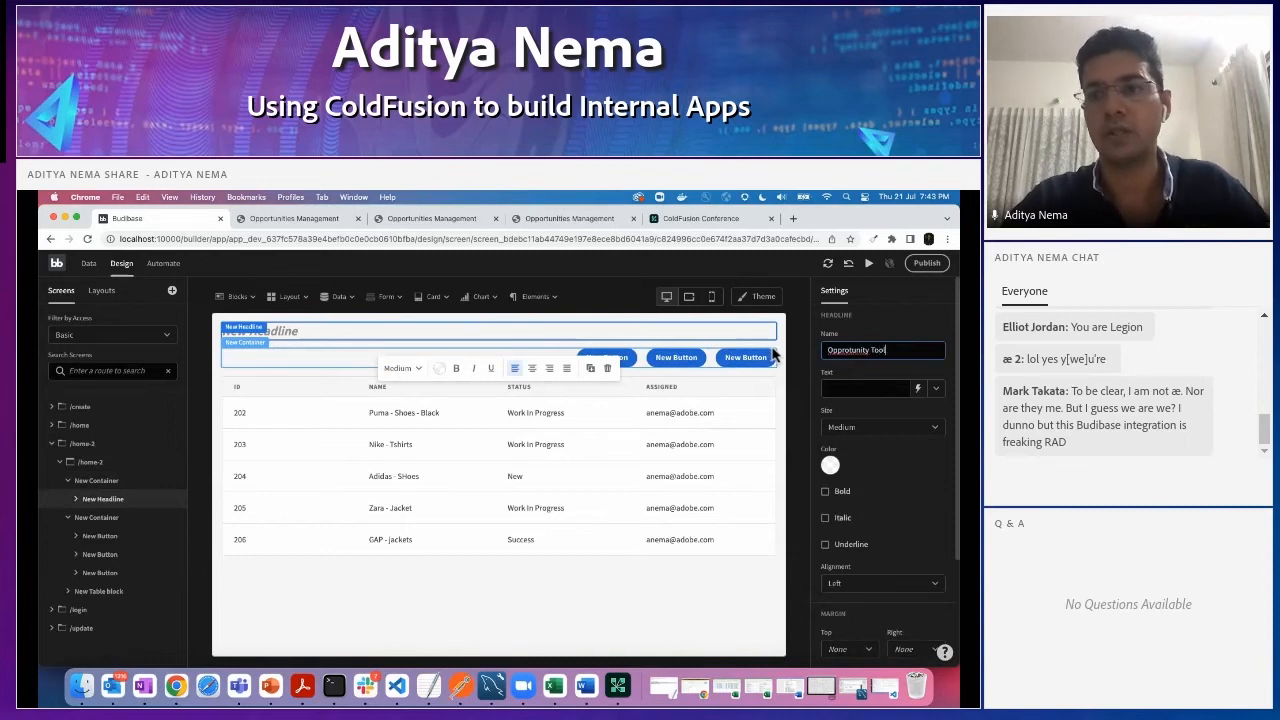
{"action": "type", "text": "protunity Tool"}
{"action": "left_click", "coordinate": [846, 390]}
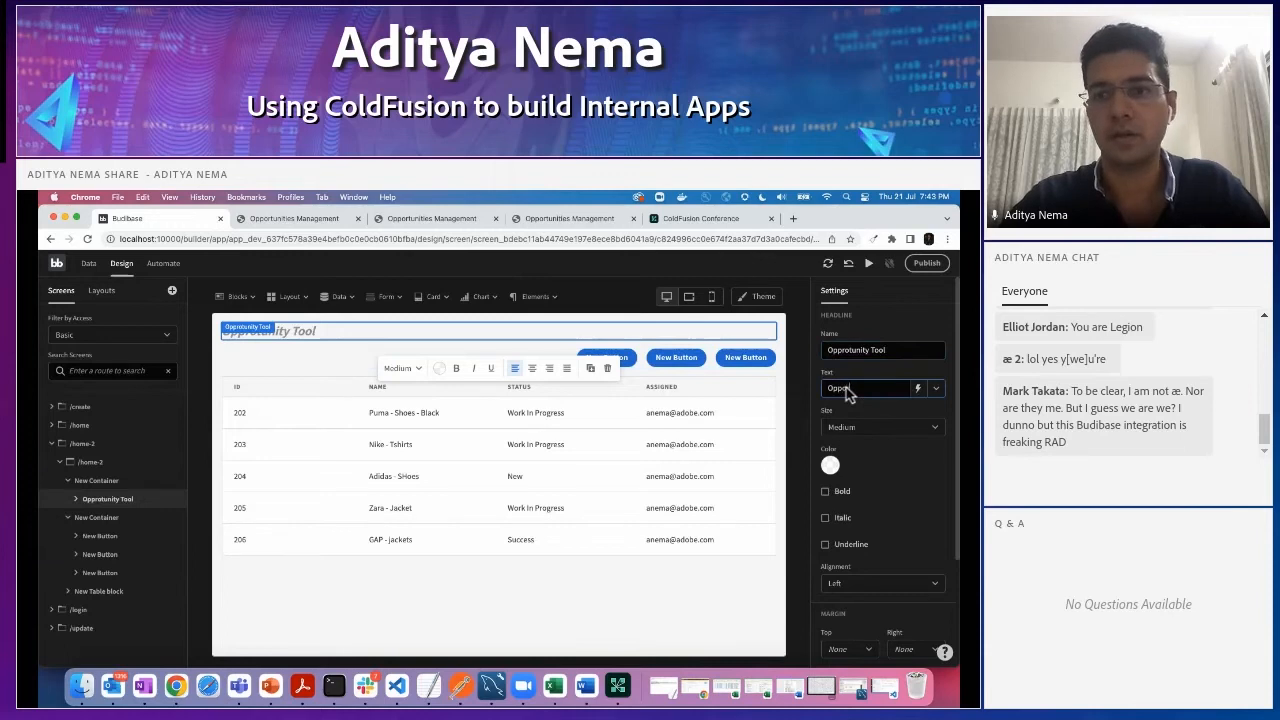
{"action": "type", "text": "Opprotunity Management Tool"}
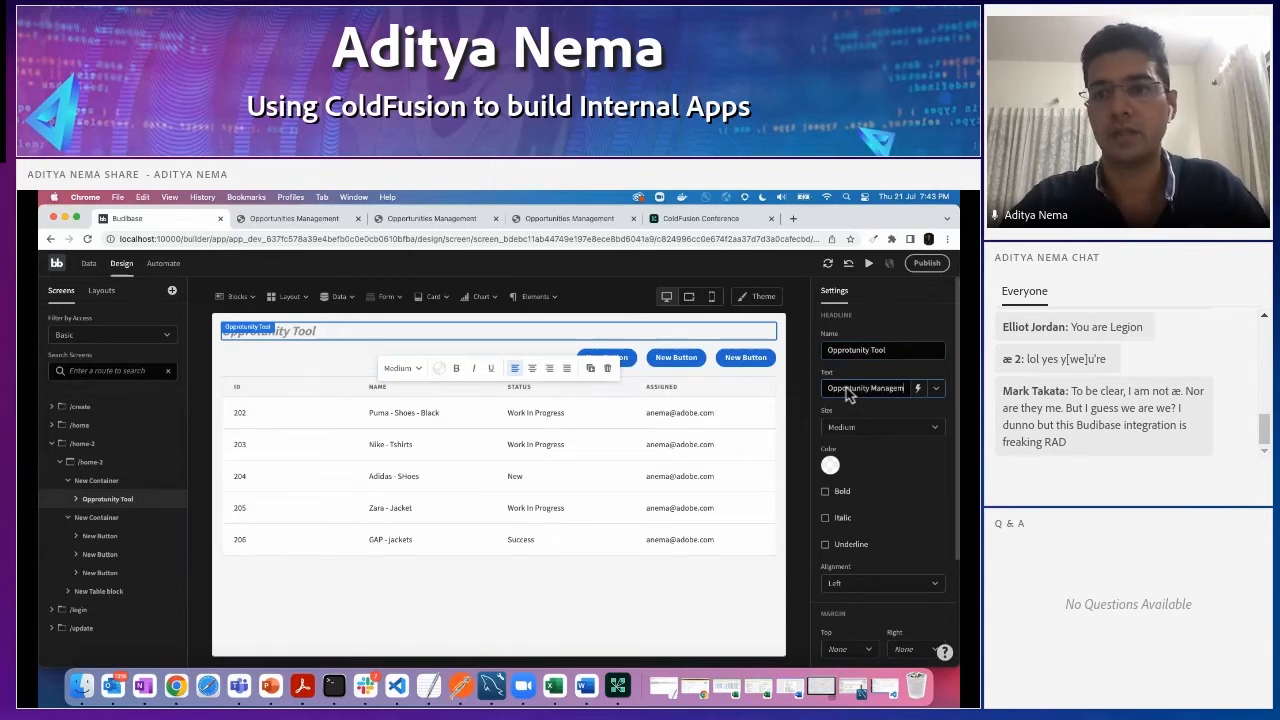
{"action": "left_click", "coordinate": [795, 350]}
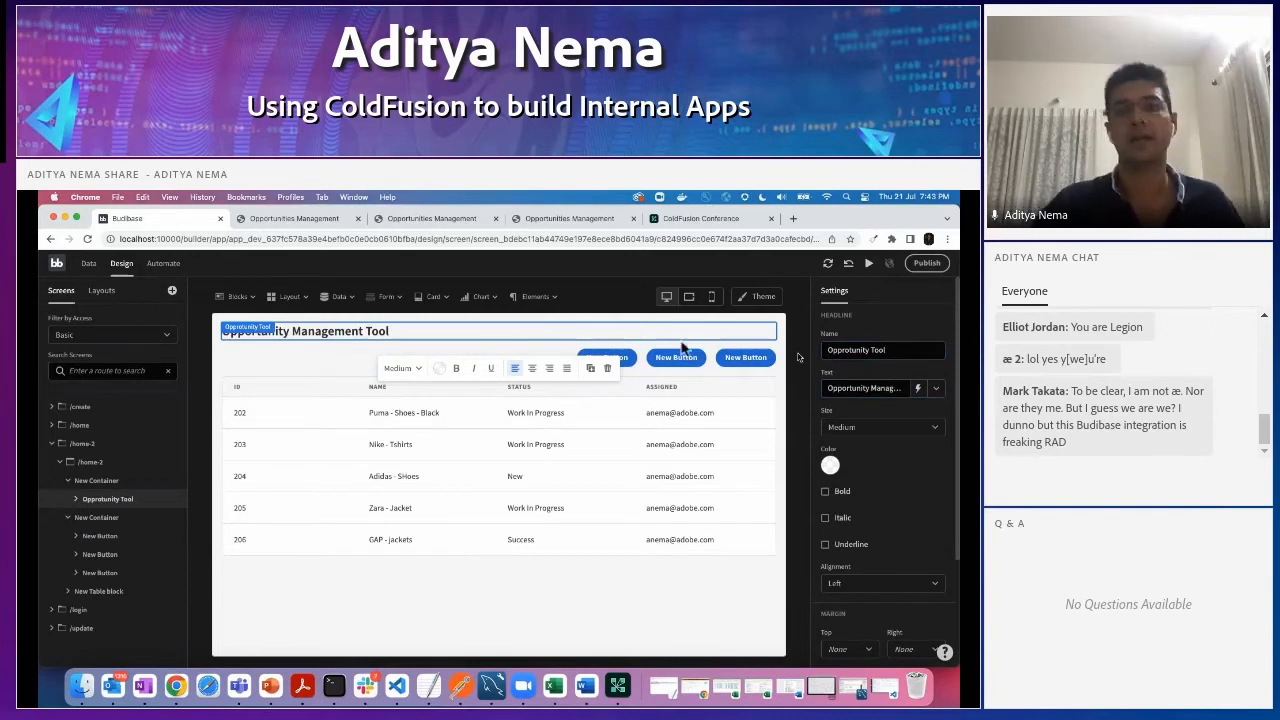
- Compare with the app preview, and examine the settings of the Opp table and its Opps Data Provider on the /home screen
{"action": "left_click", "coordinate": [300, 219]}
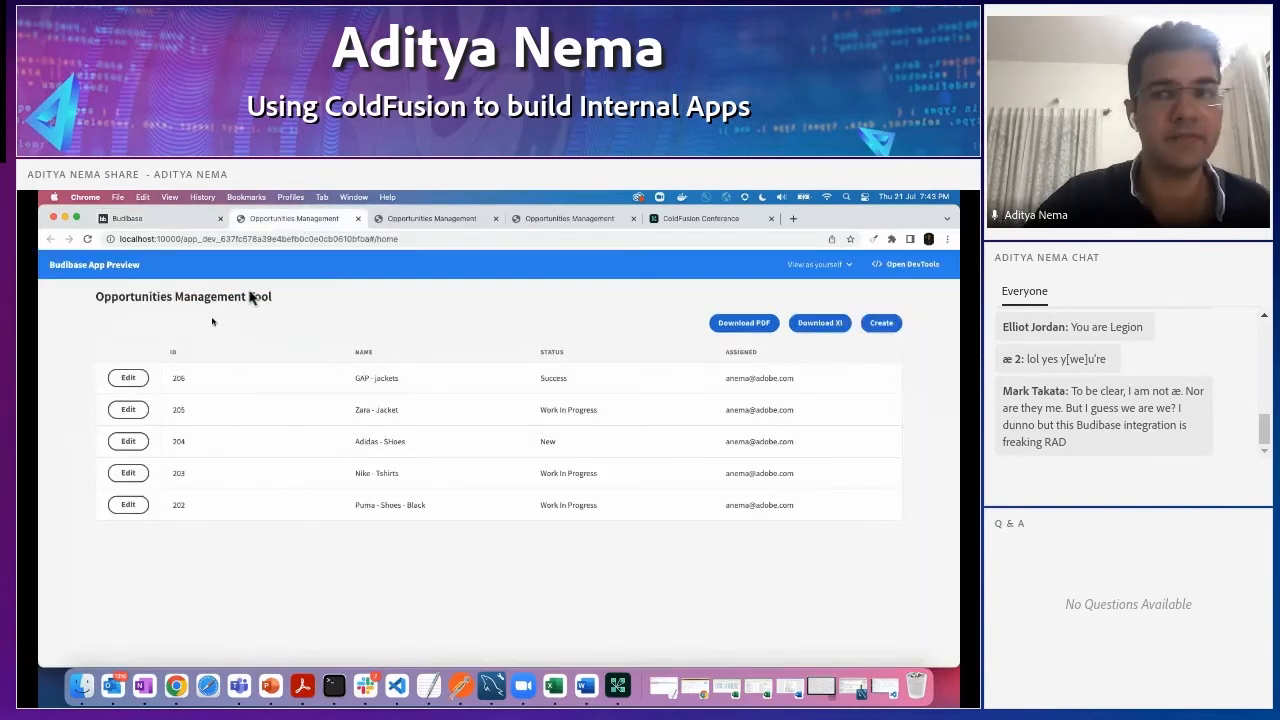
{"action": "left_click", "coordinate": [164, 222]}
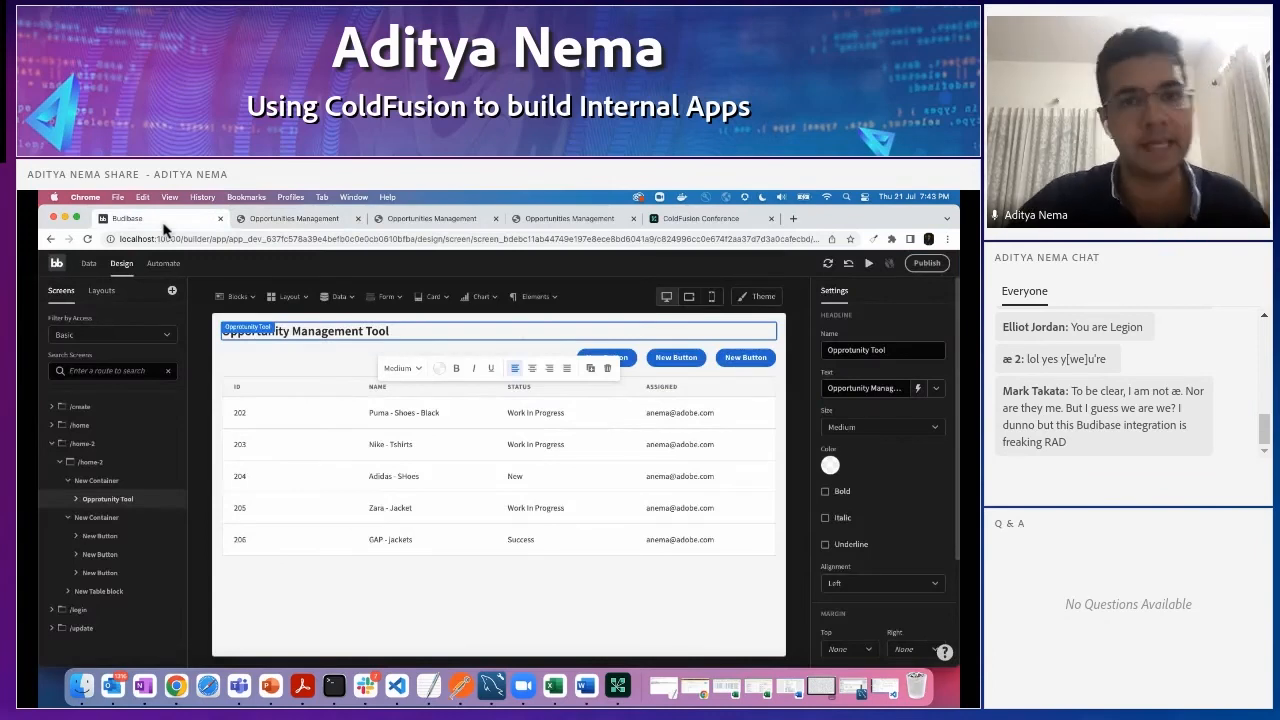
{"action": "left_click", "coordinate": [79, 426]}
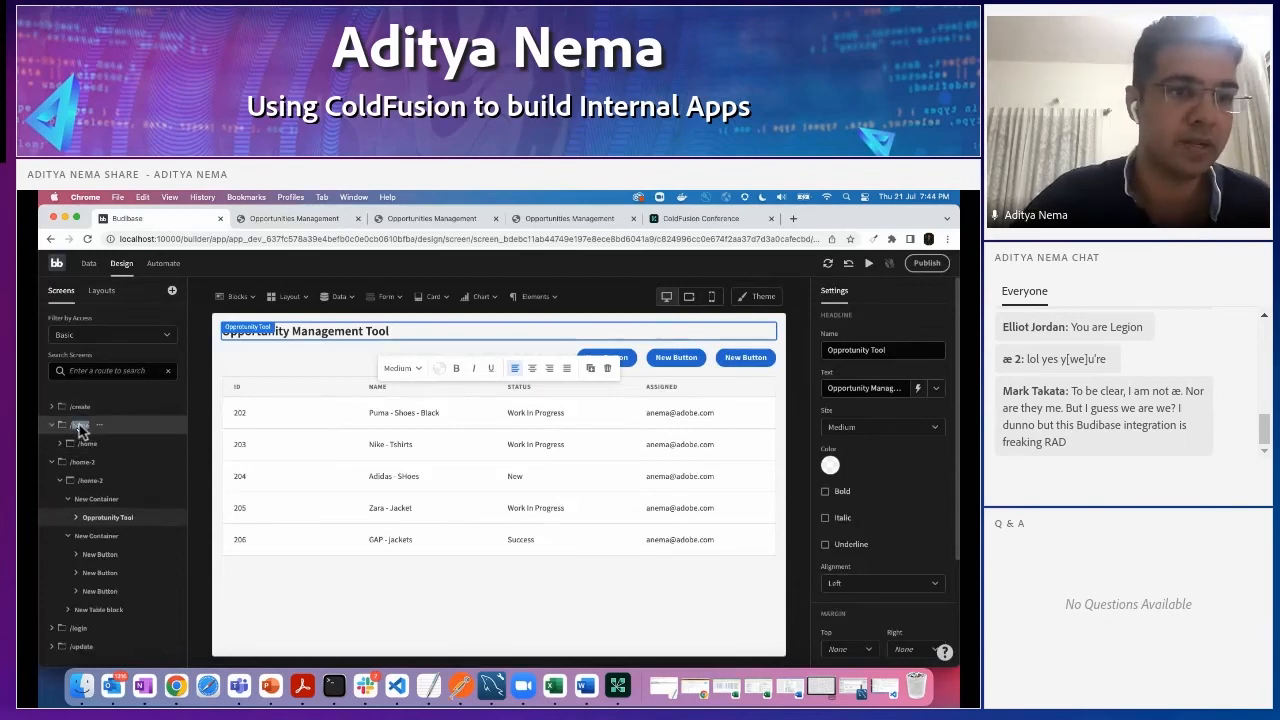
{"action": "left_click", "coordinate": [86, 445]}
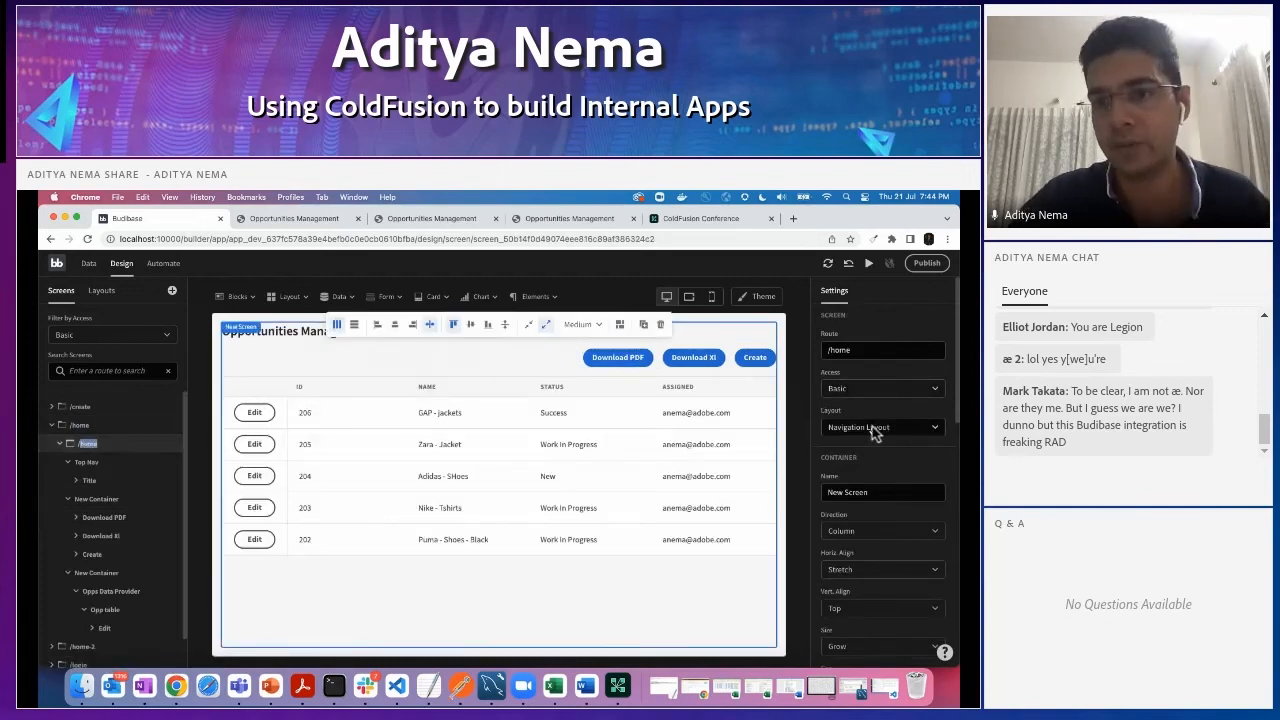
{"action": "left_click", "coordinate": [505, 440]}
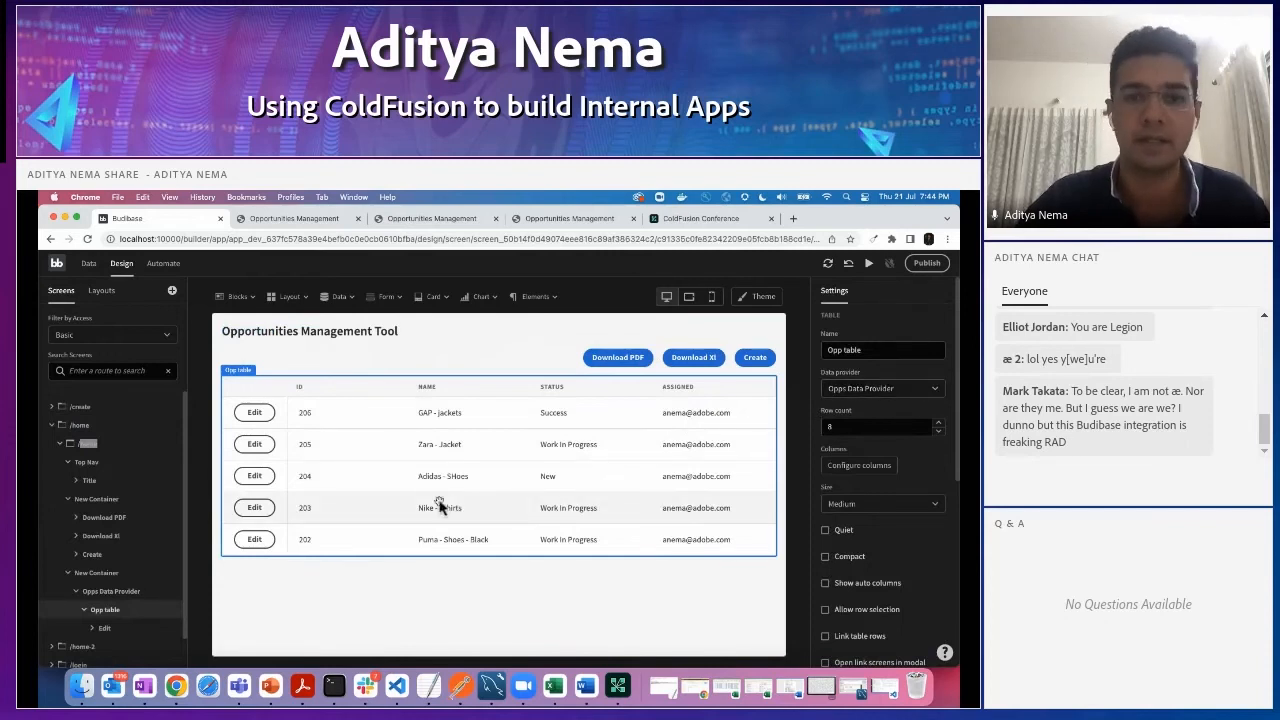
{"action": "left_click", "coordinate": [936, 389]}
{"action": "left_click", "coordinate": [936, 389]}
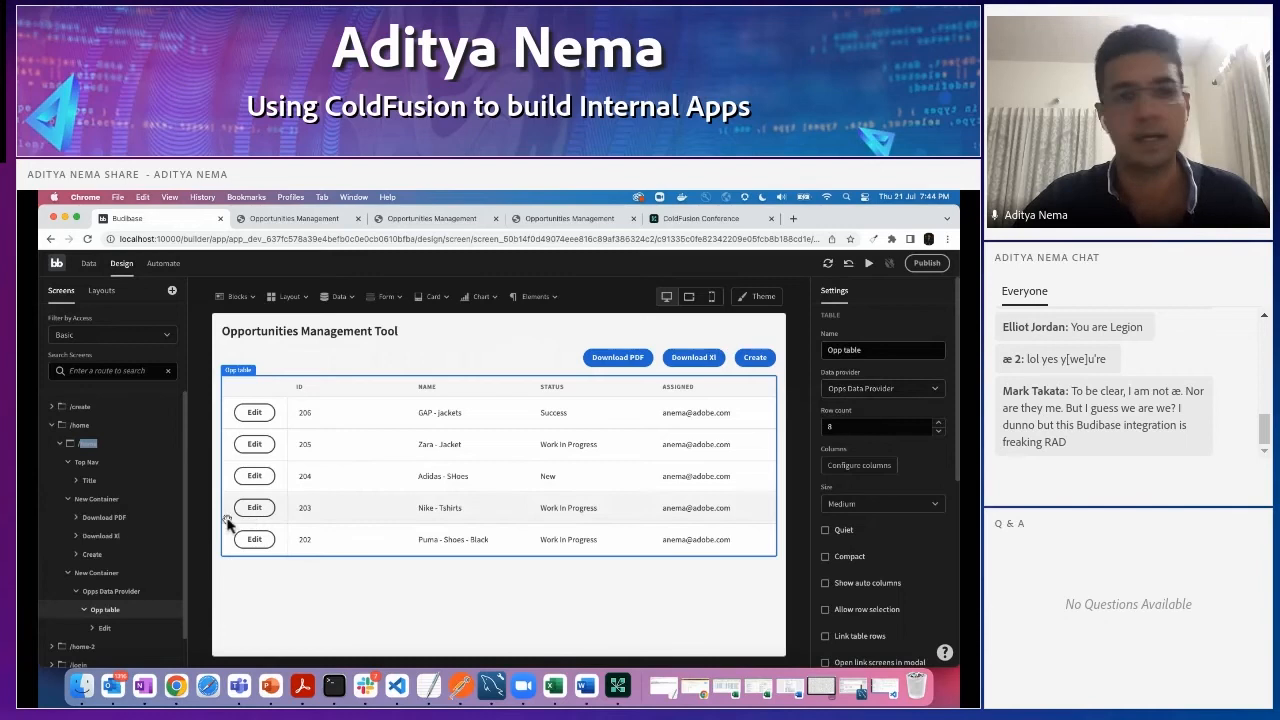
{"action": "left_click", "coordinate": [103, 592]}
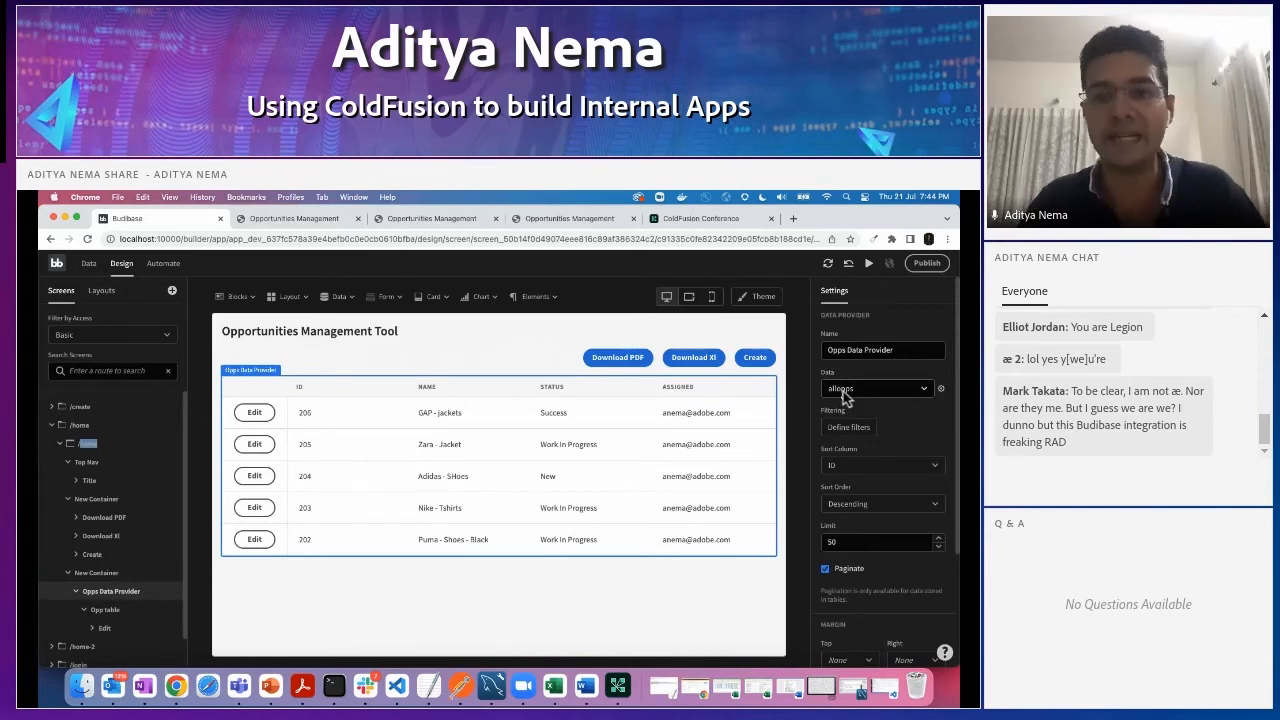
- View the Create Opportunity form in the app preview, and open the /create/ screen in the Budibase builder
{"action": "left_click", "coordinate": [310, 222]}
{"action": "left_click", "coordinate": [890, 328]}
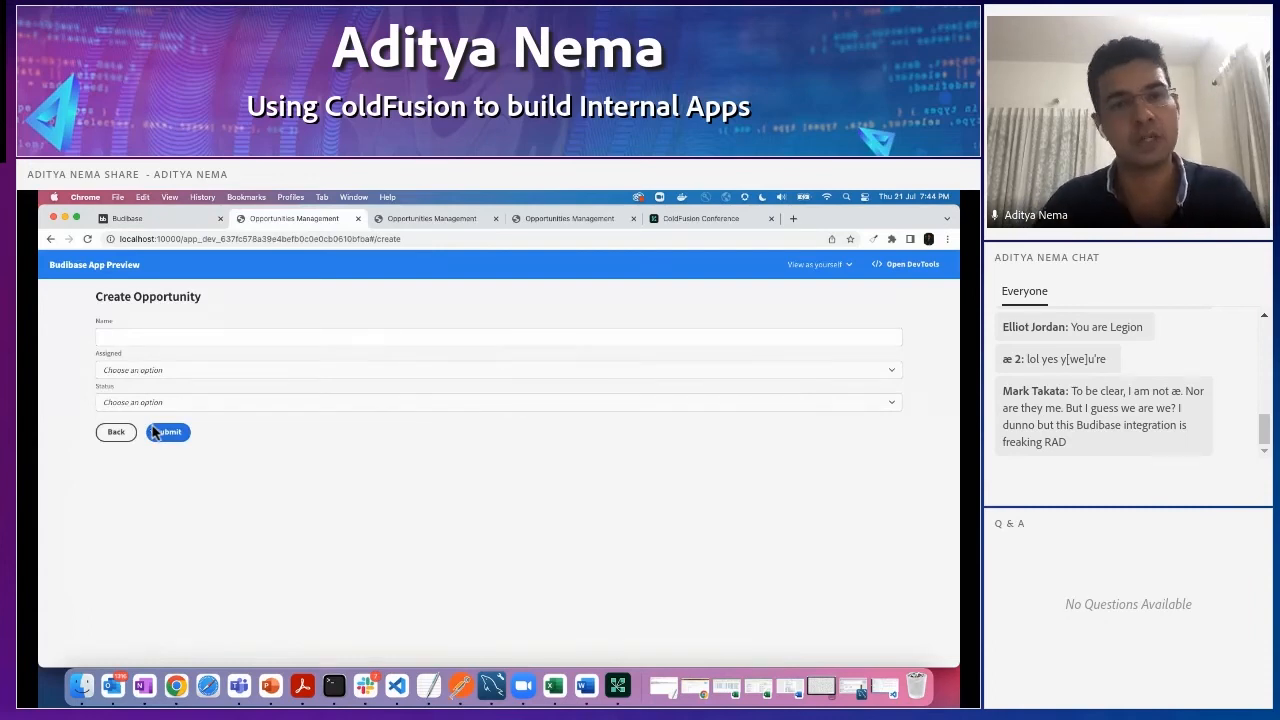
{"action": "left_click", "coordinate": [155, 220]}
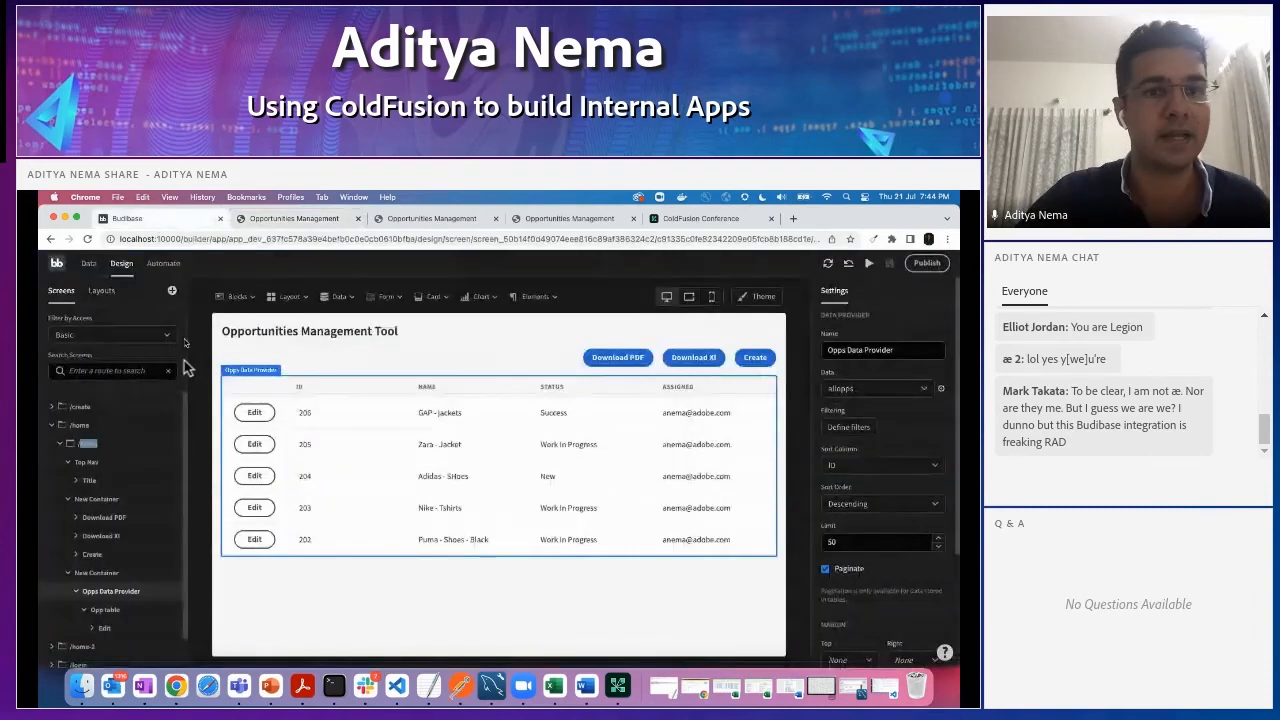
{"action": "left_click", "coordinate": [80, 409]}
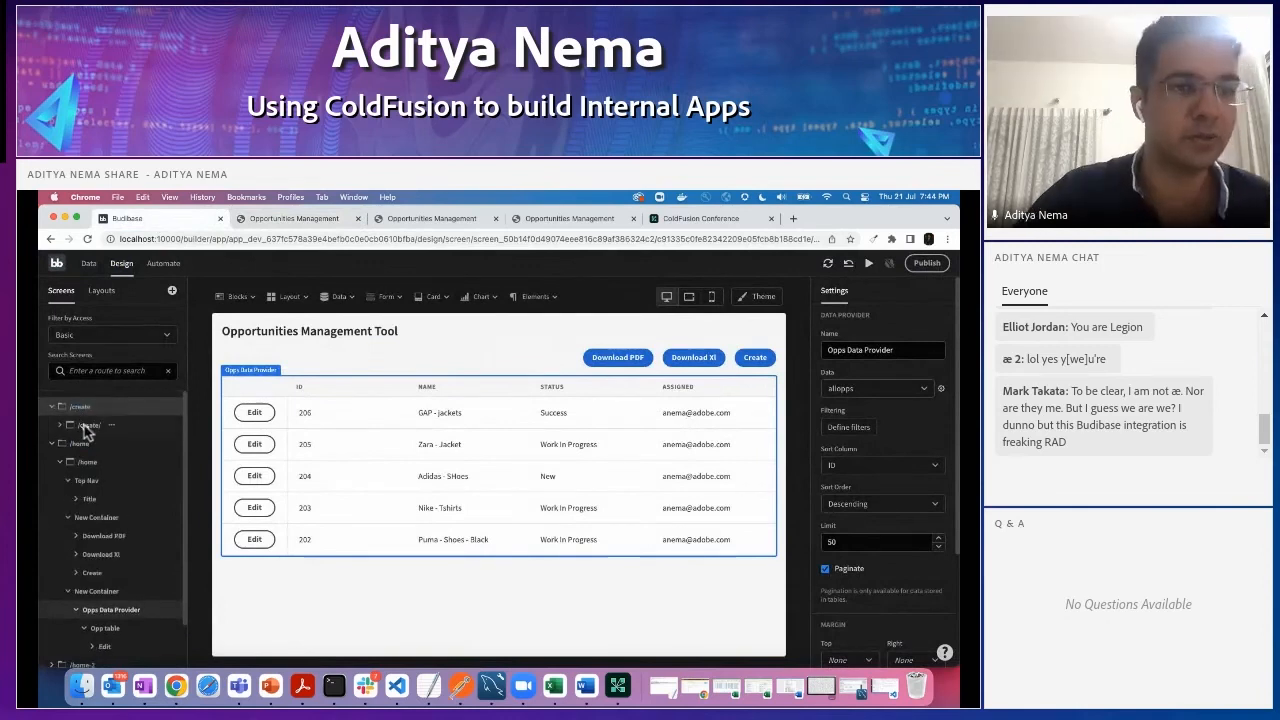
{"action": "left_click", "coordinate": [88, 426]}
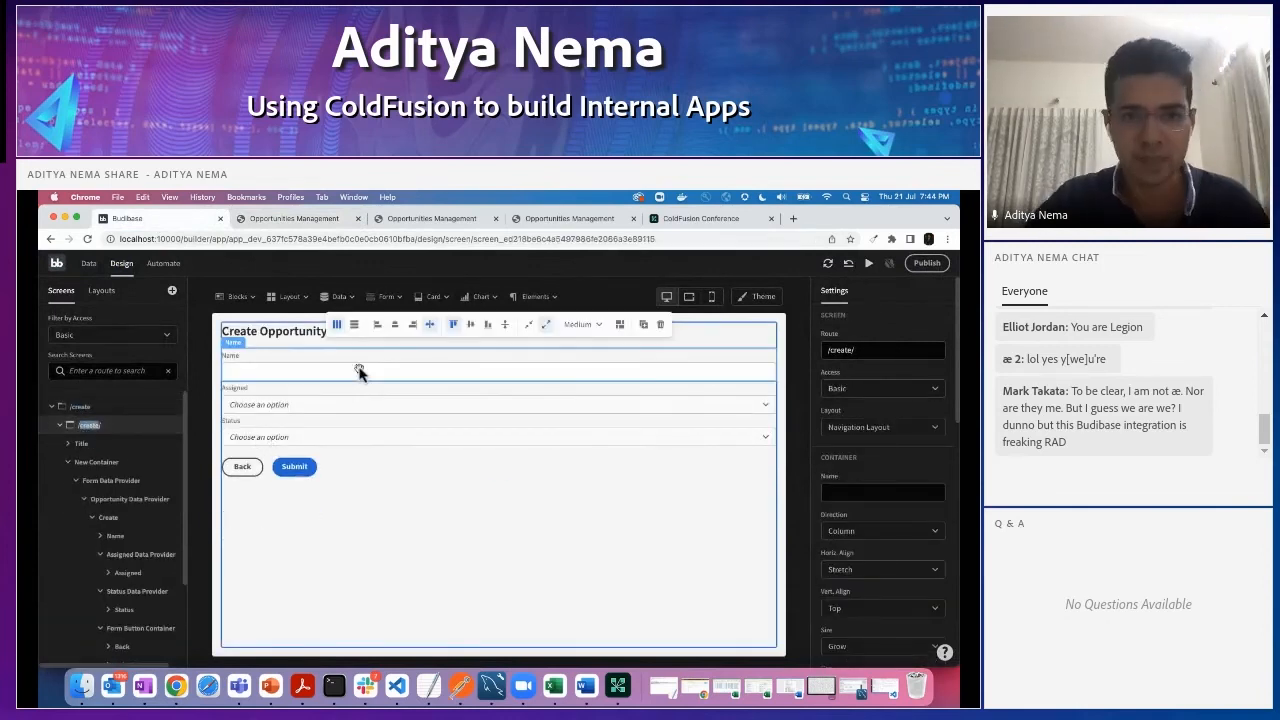
- Examine the actions defined for the Submit button, including the Execute Query bindings, and dismiss the meeting reminder
{"action": "left_click", "coordinate": [292, 466]}
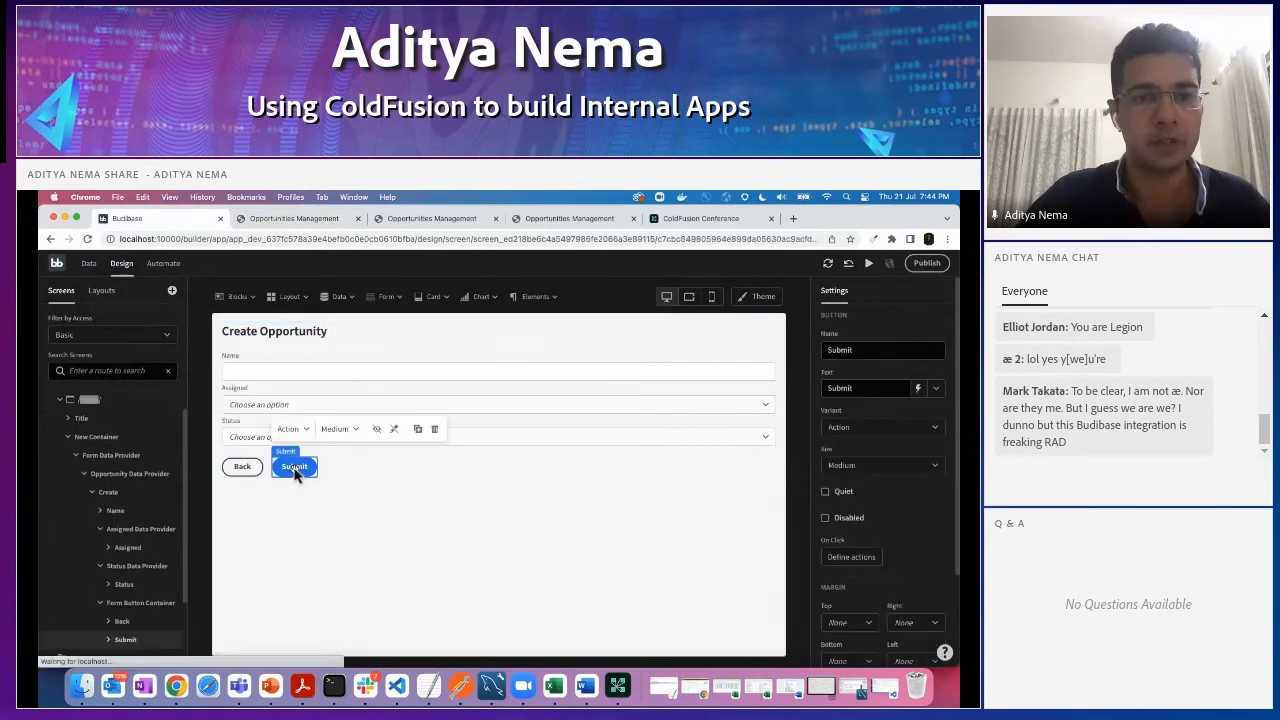
{"action": "left_click", "coordinate": [860, 560]}
{"action": "scroll", "coordinate": [649, 556], "scroll_direction": "down", "scroll_amount": 1}
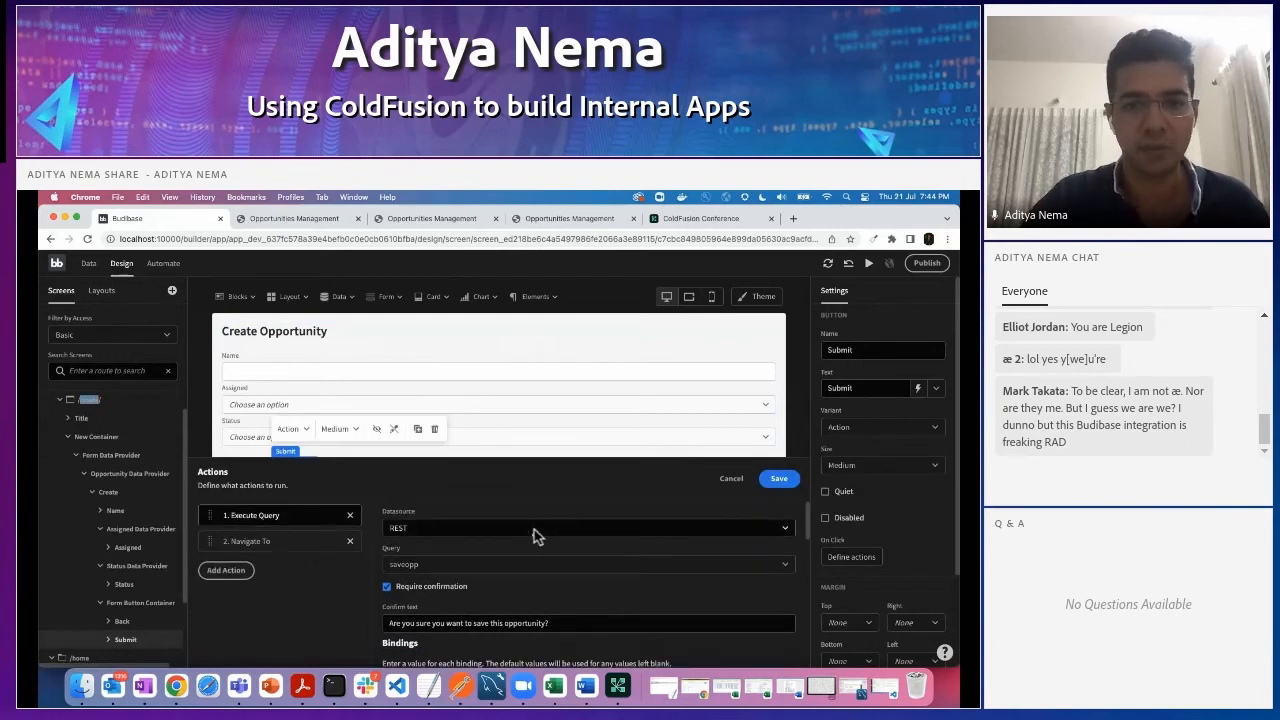
{"action": "scroll", "coordinate": [534, 529], "scroll_direction": "down", "scroll_amount": 3}
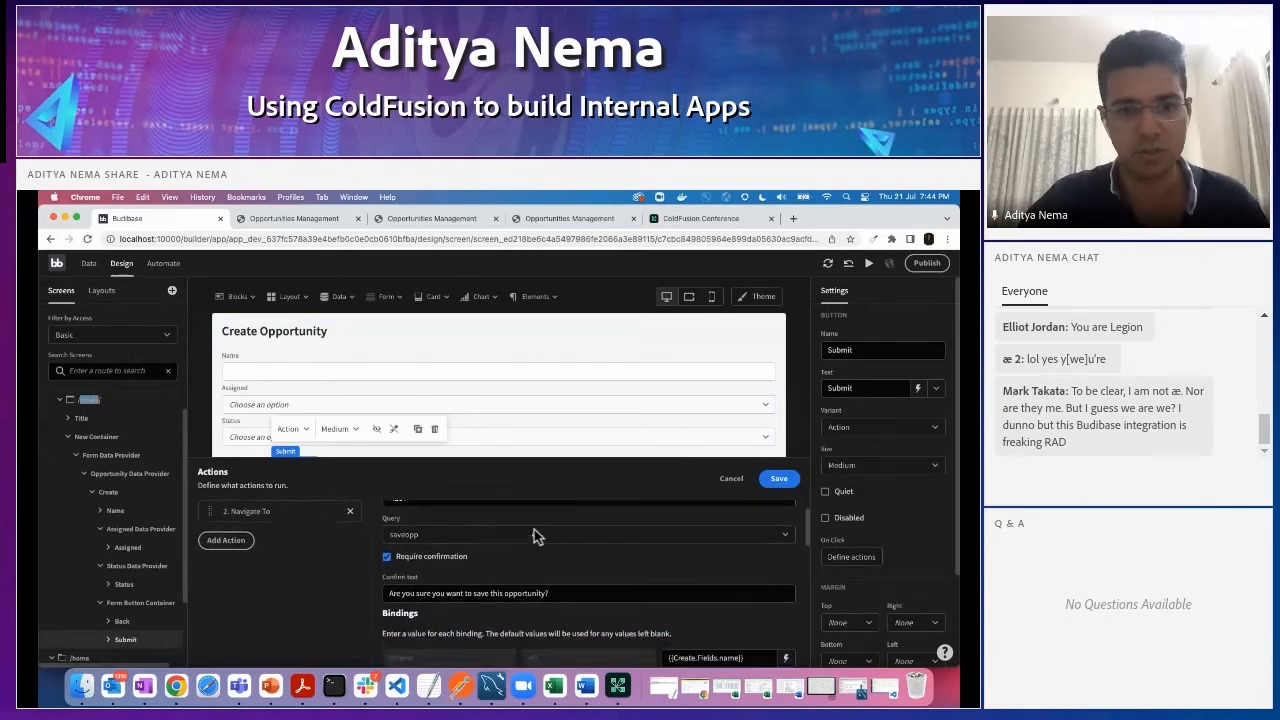
{"action": "scroll", "coordinate": [534, 529], "scroll_direction": "down", "scroll_amount": 2}
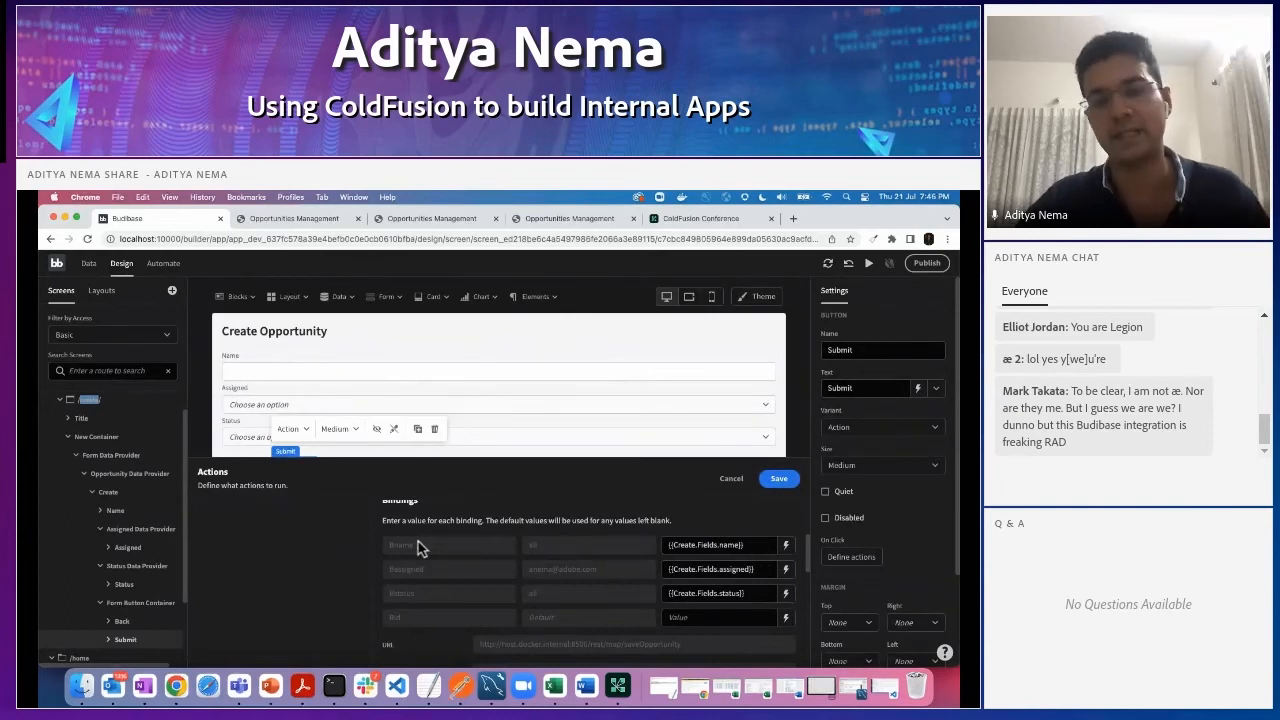
{"action": "scroll", "coordinate": [421, 563], "scroll_direction": "down", "scroll_amount": 1}
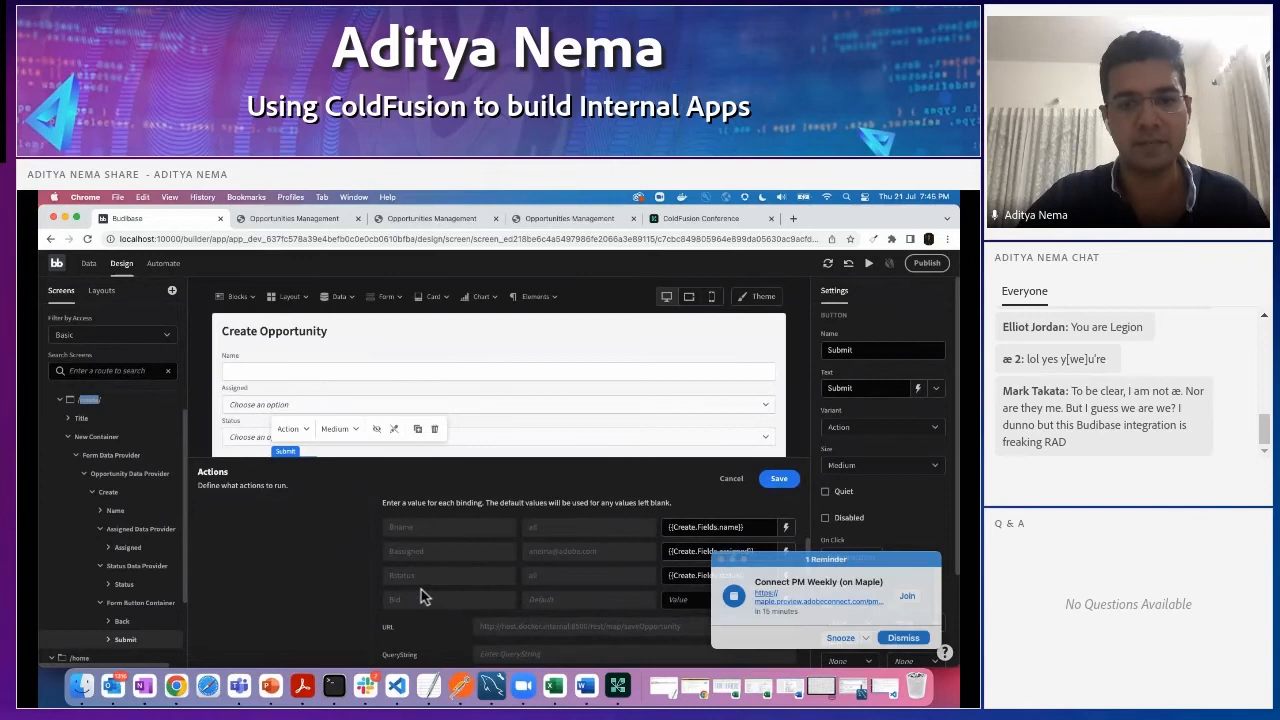
{"action": "left_click", "coordinate": [902, 638]}
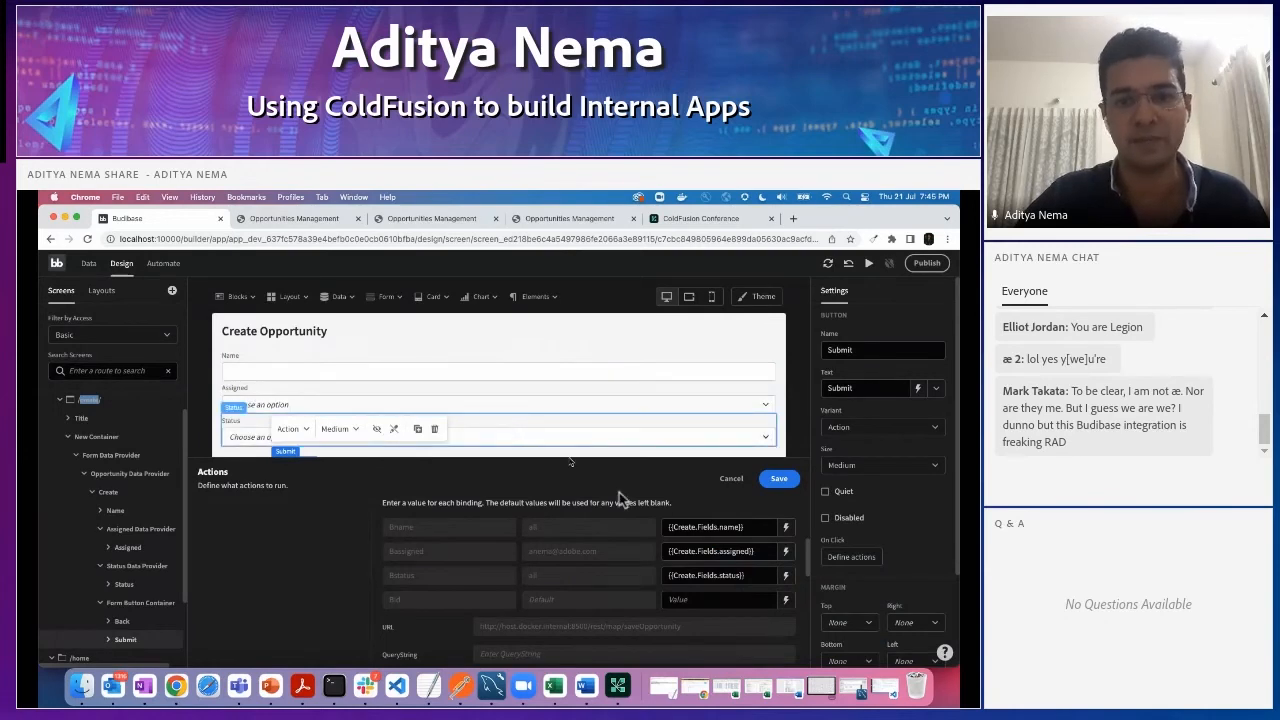
- Compare the Submit button's query bindings with the arguments in saveopportunity.cfc in Visual Studio Code, and return to Budibase in Chrome
{"action": "scroll", "coordinate": [690, 580], "scroll_direction": "down", "scroll_amount": 5}
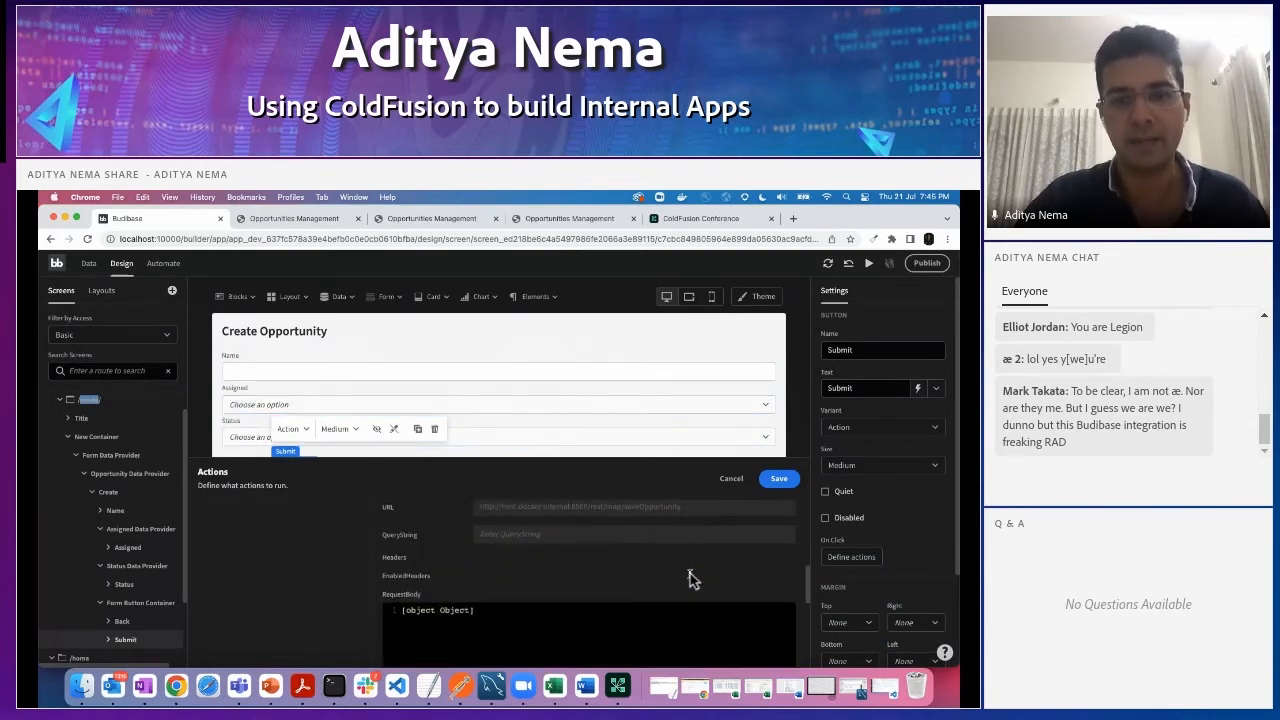
{"action": "scroll", "coordinate": [690, 580], "scroll_direction": "up", "scroll_amount": 3}
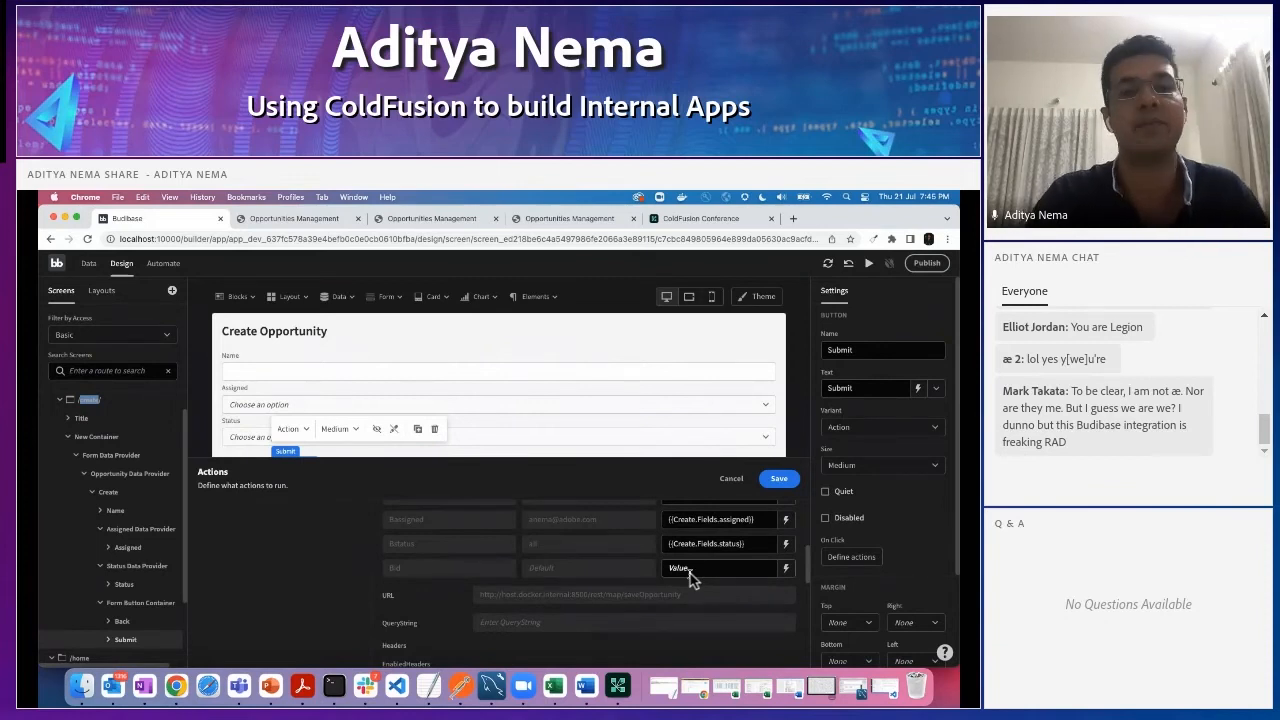
{"action": "left_click", "coordinate": [398, 687]}
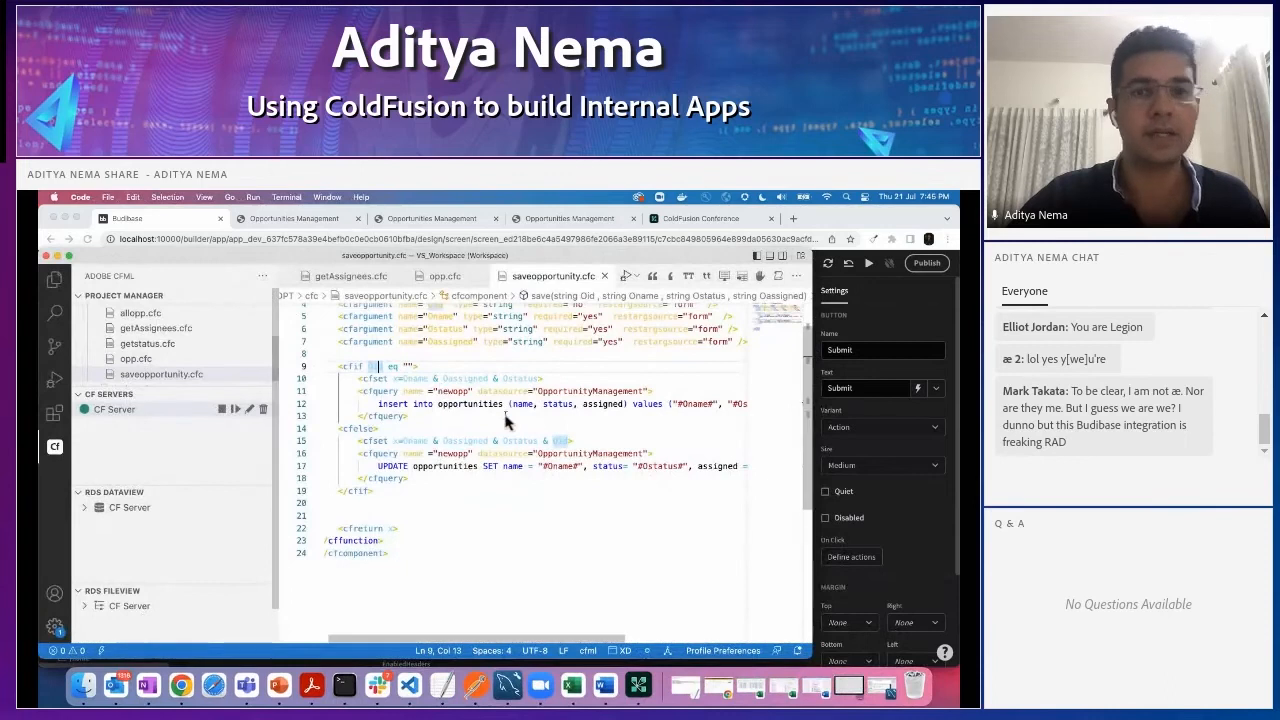
{"action": "scroll", "coordinate": [507, 422], "scroll_direction": "up", "scroll_amount": 1}
{"action": "scroll", "coordinate": [507, 422], "scroll_direction": "up", "scroll_amount": 1}
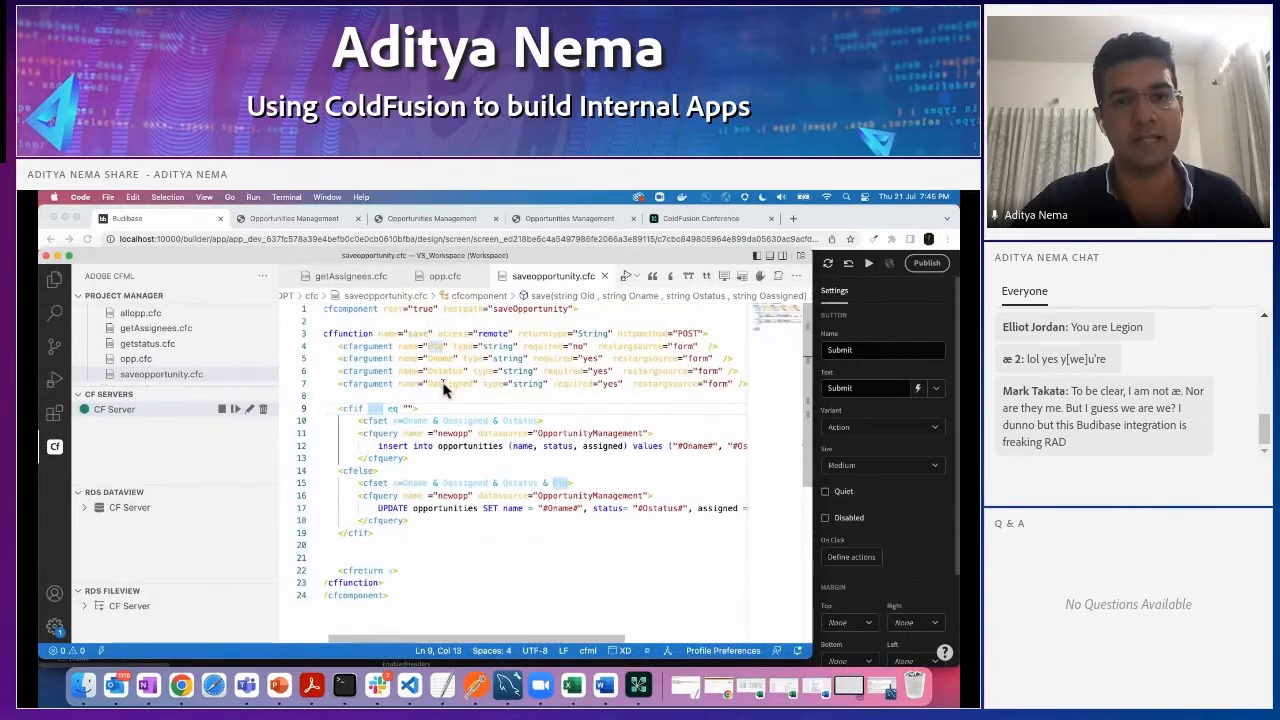
{"action": "left_click", "coordinate": [63, 218]}
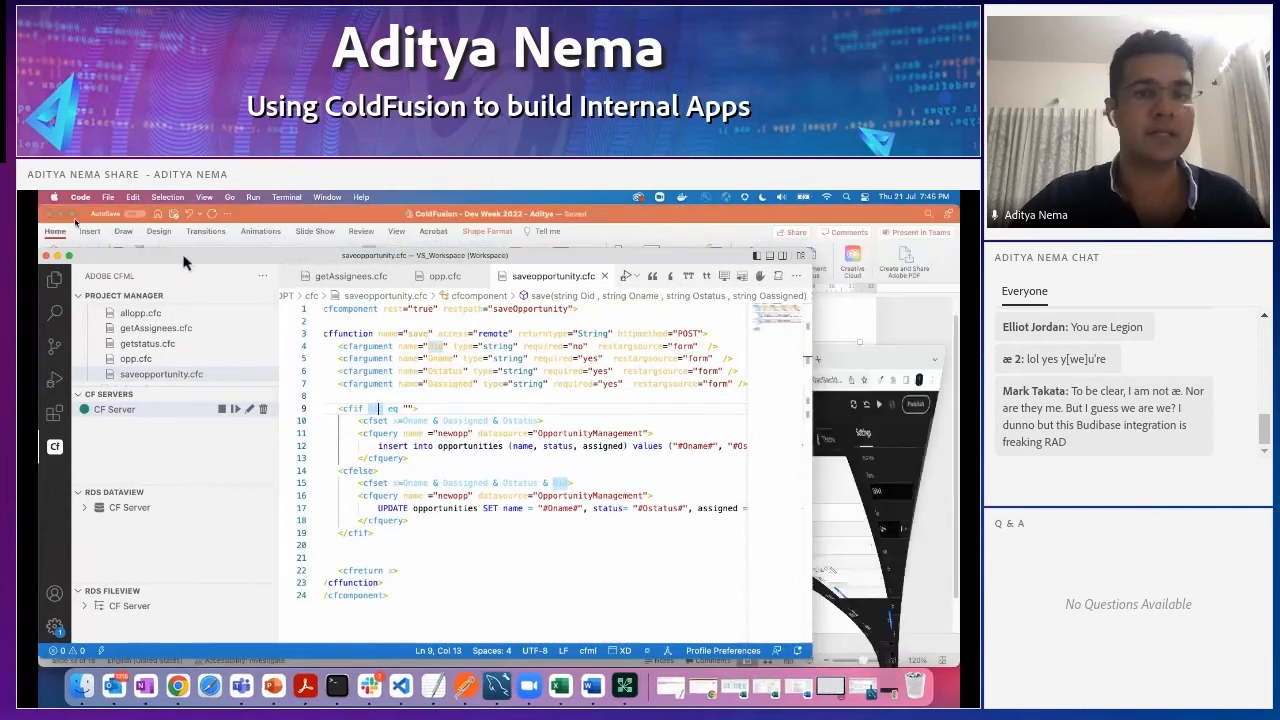
{"action": "left_click", "coordinate": [175, 686]}
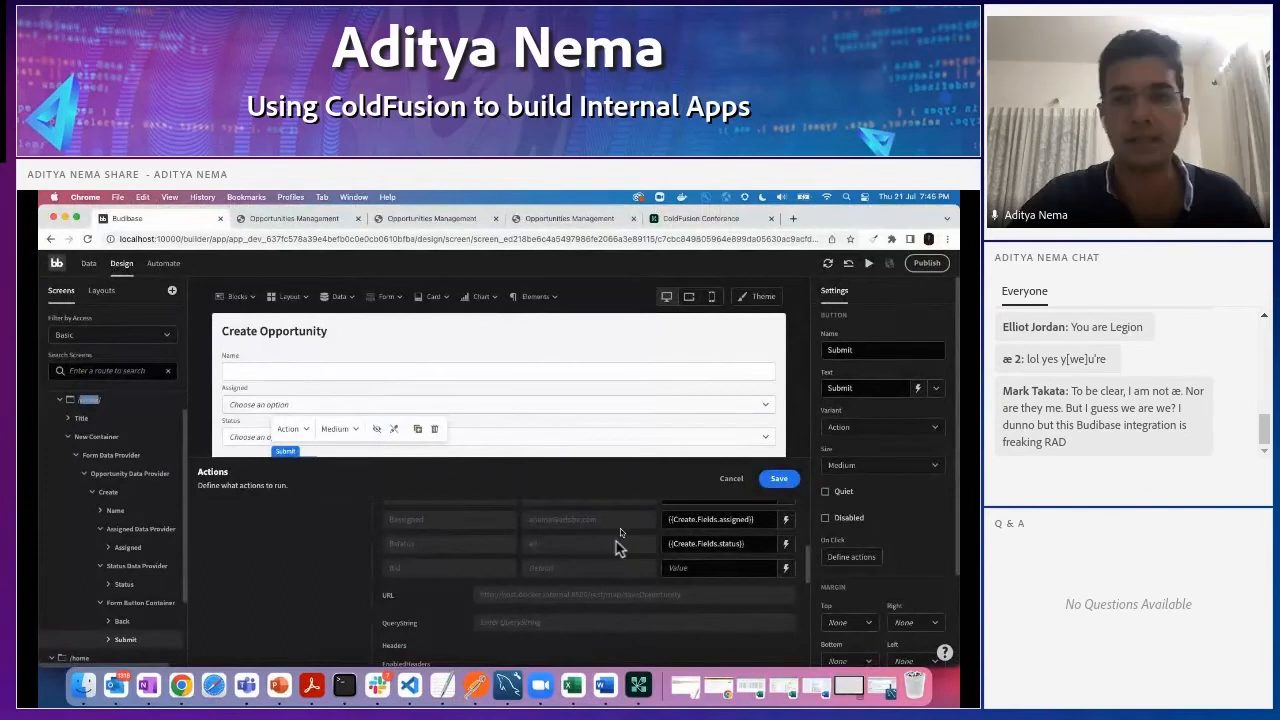
{"action": "scroll", "coordinate": [598, 556], "scroll_direction": "up", "scroll_amount": 3}
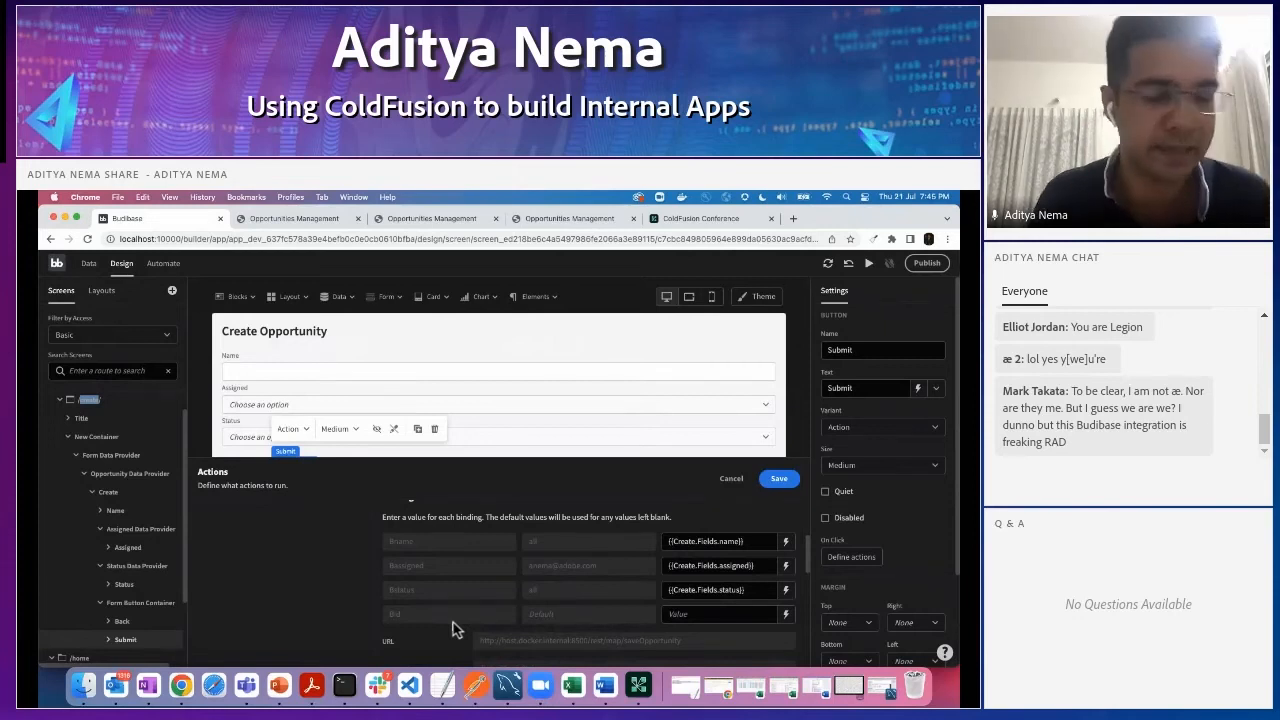
- Go back to the home page in the app preview, and open the /home screen in the Budibase builder
{"action": "left_click", "coordinate": [305, 220]}
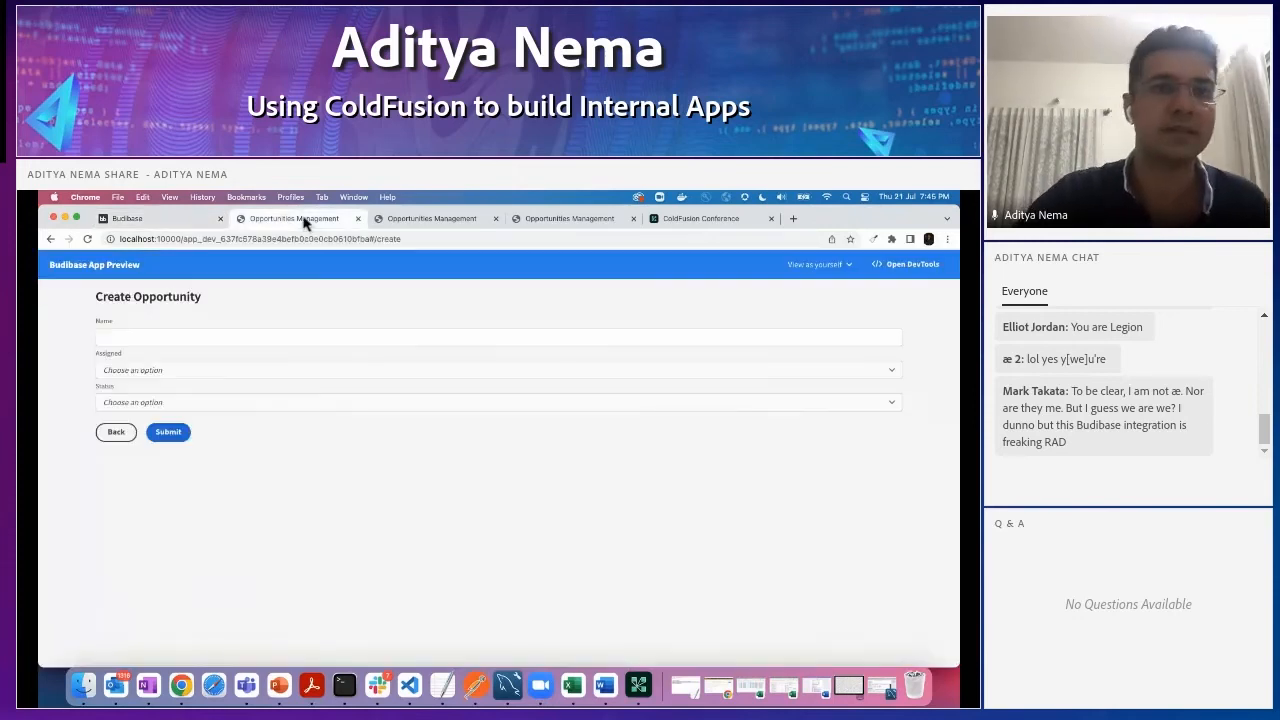
{"action": "left_click", "coordinate": [50, 239]}
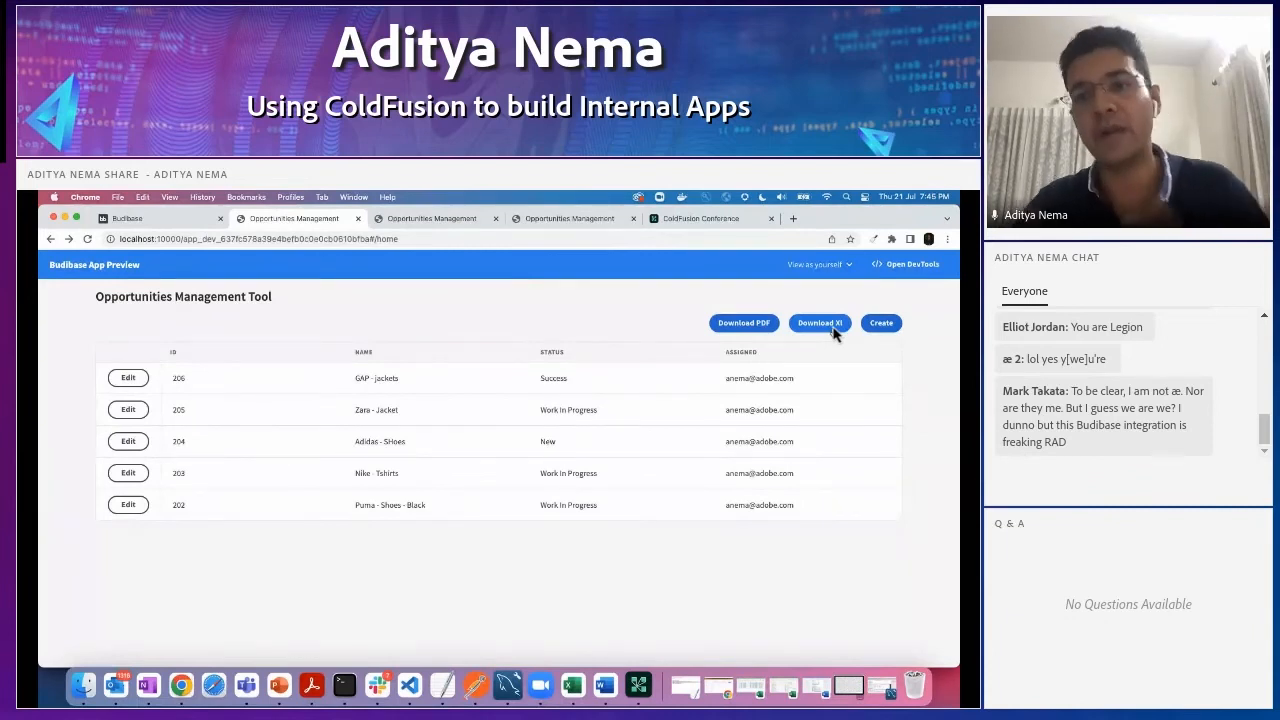
{"action": "left_click", "coordinate": [147, 219]}
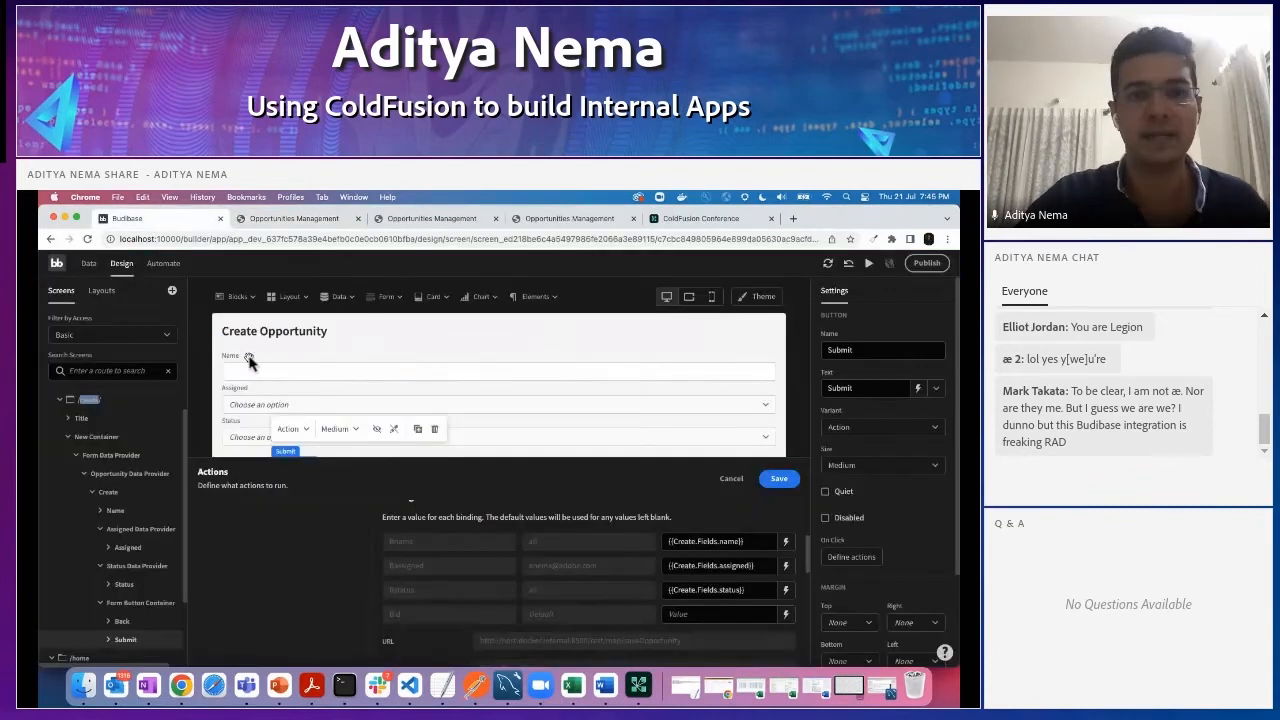
{"action": "scroll", "coordinate": [110, 500], "scroll_direction": "down", "scroll_amount": 2}
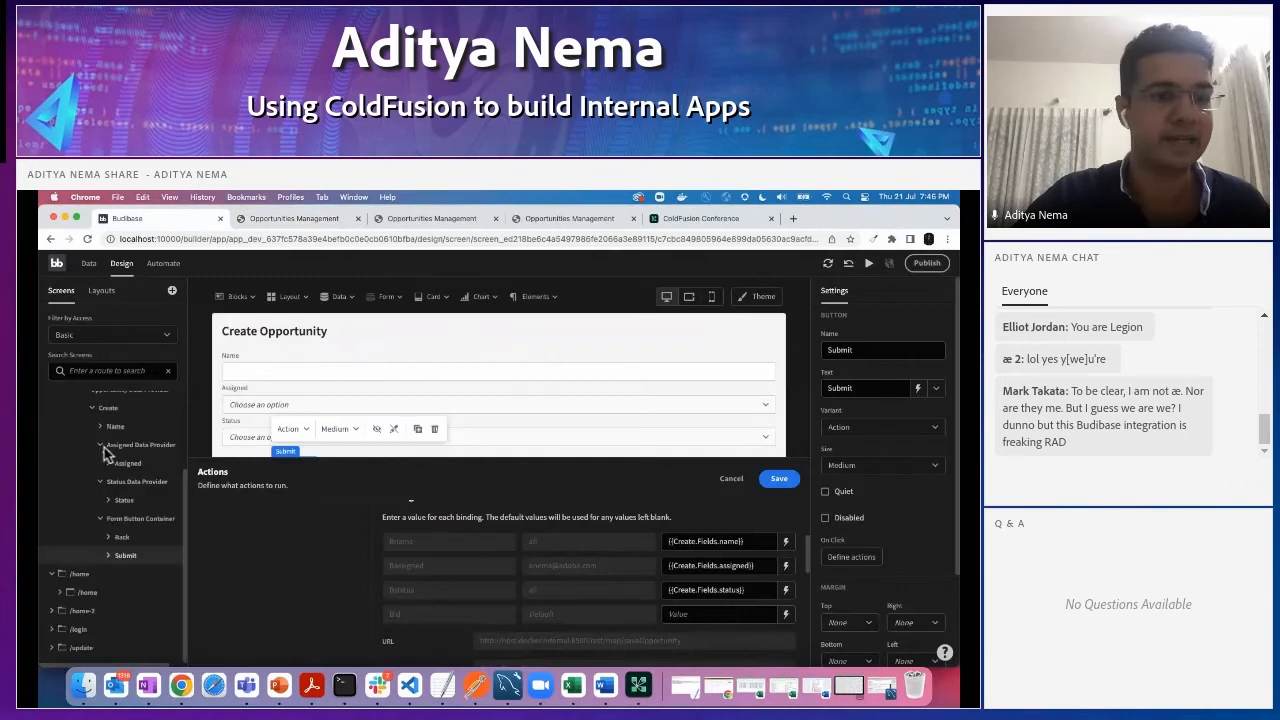
{"action": "left_click", "coordinate": [85, 593]}
- Examine the actions defined for the Download Xl button, and select the Download PDF button
{"action": "left_click", "coordinate": [705, 362]}
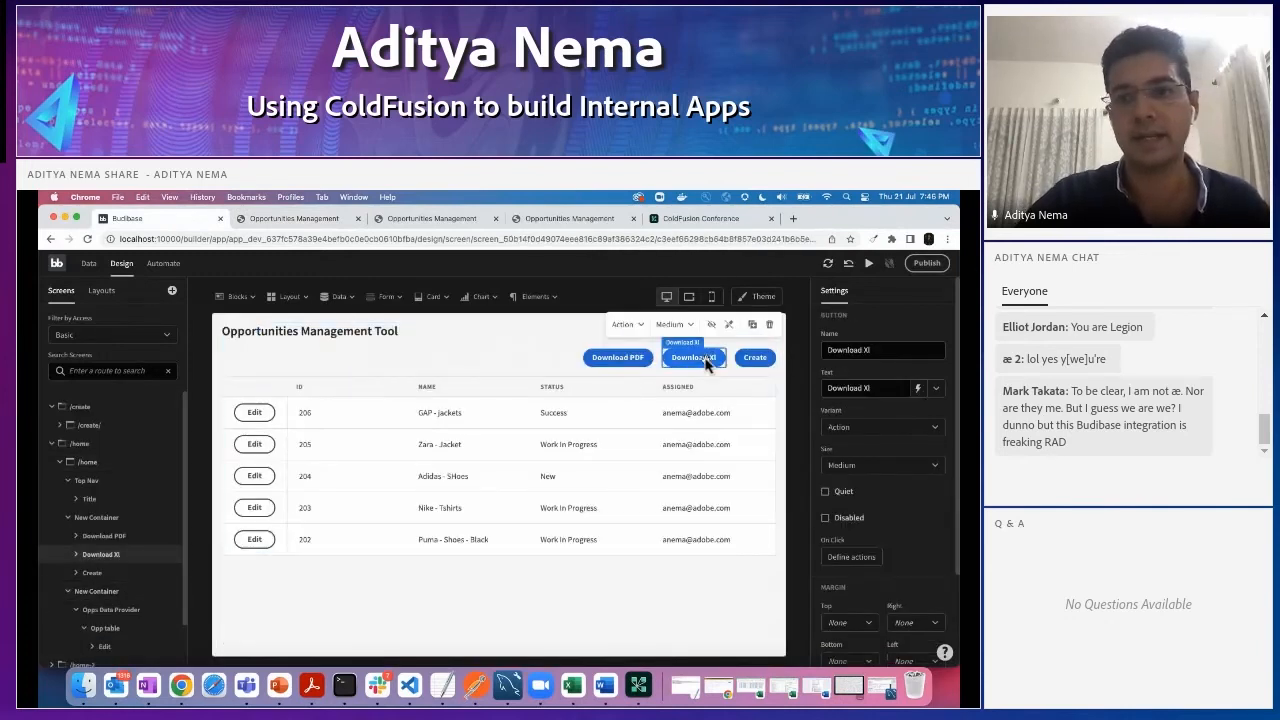
{"action": "left_click", "coordinate": [856, 557]}
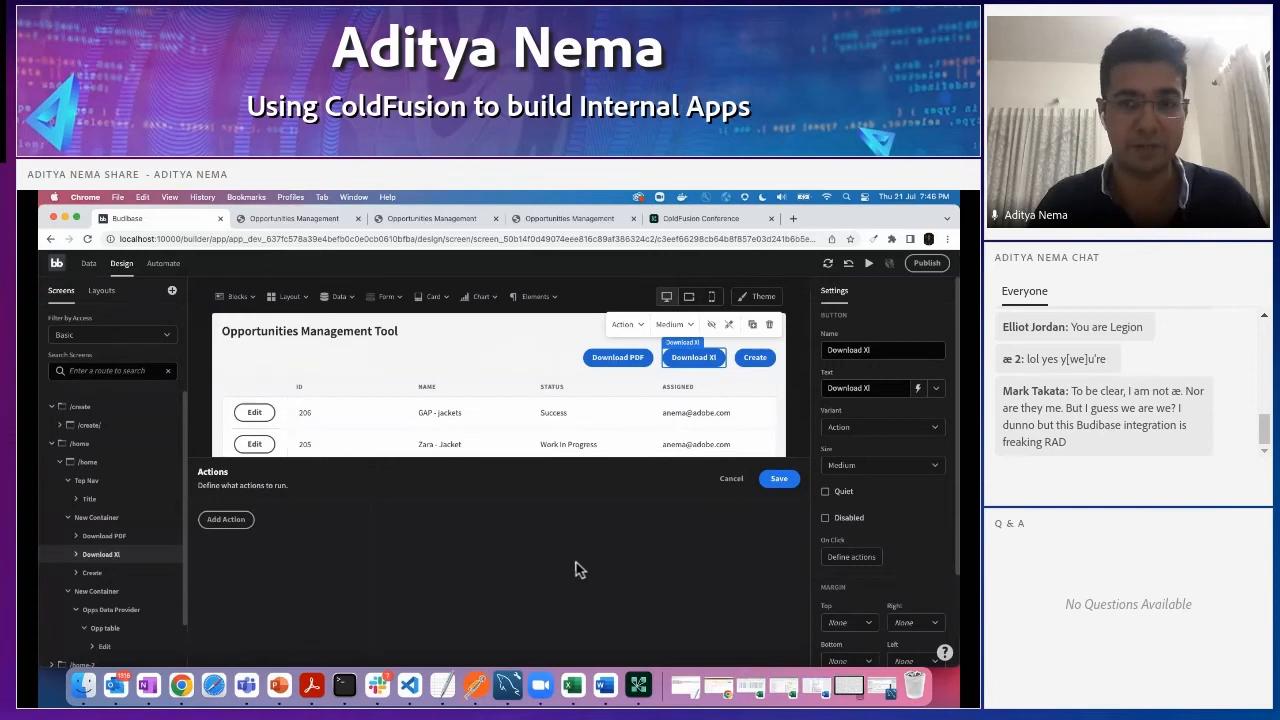
{"action": "left_click", "coordinate": [613, 357]}
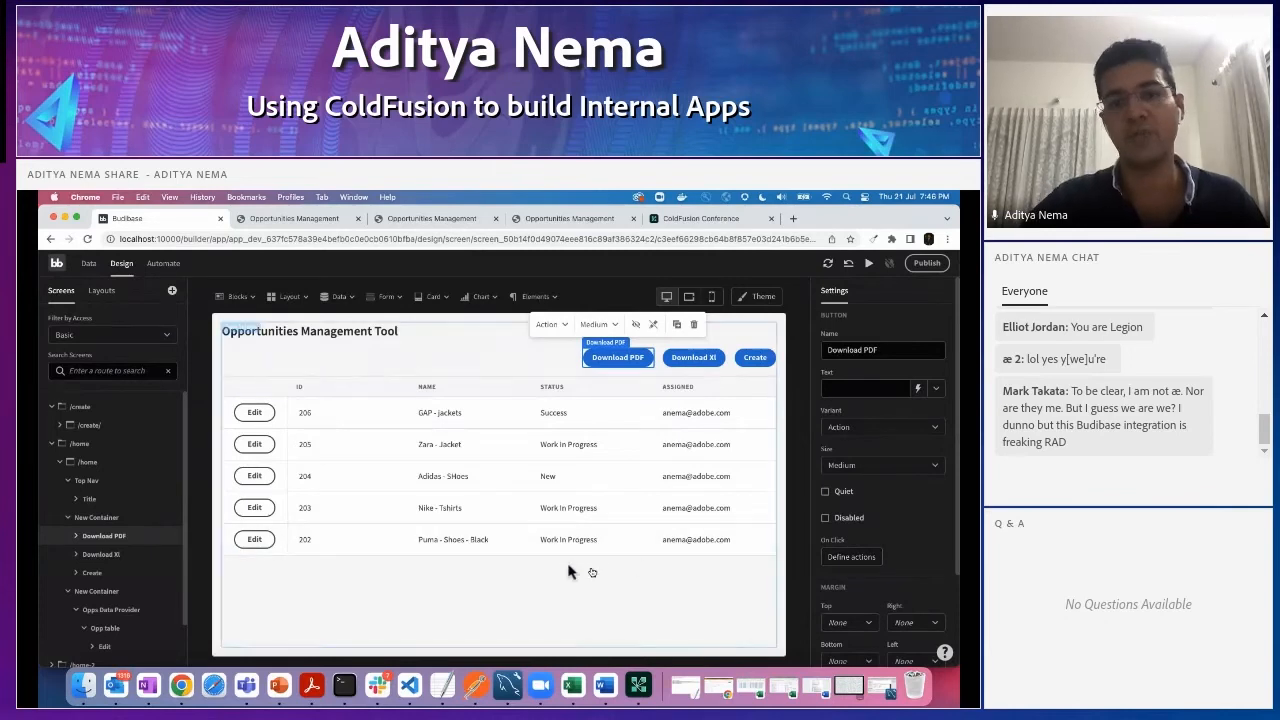
- Switch to Visual Studio Code, examine the Oassigned value in the UPDATE query of saveopportunity.cfc, and put the editor window away
{"action": "left_click", "coordinate": [416, 685]}
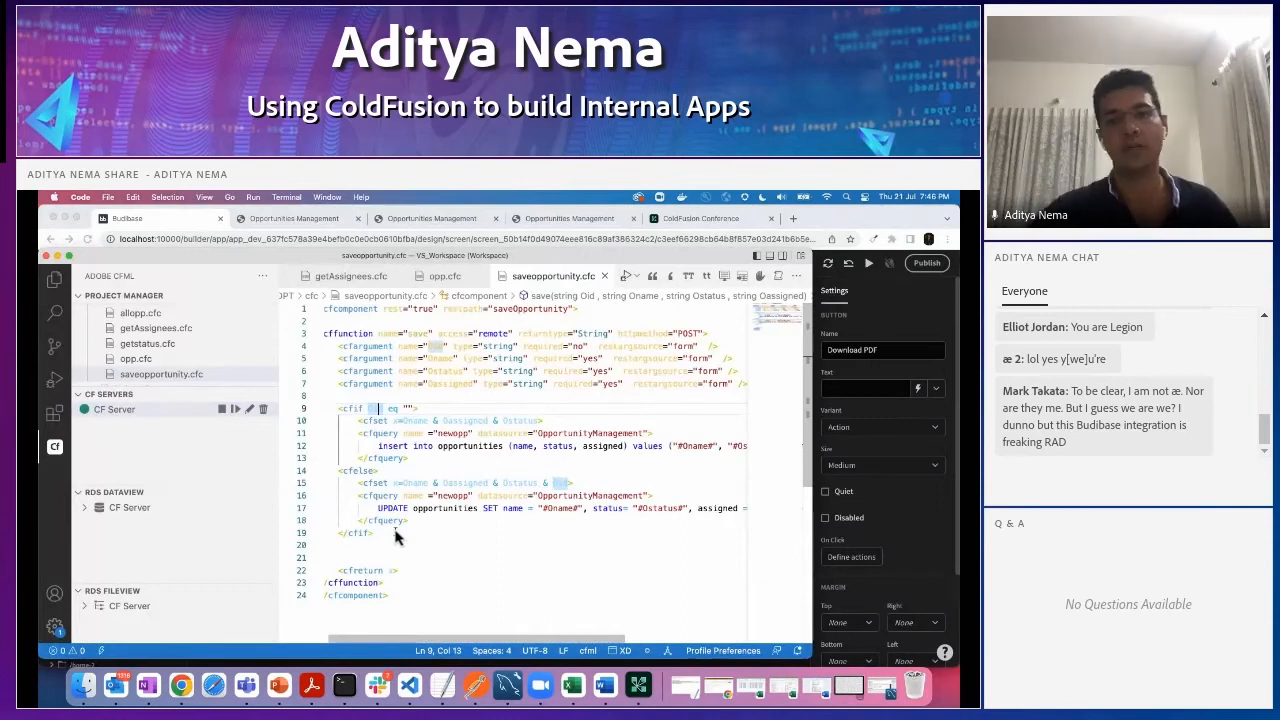
{"action": "scroll", "coordinate": [613, 510], "scroll_direction": "right", "scroll_amount": 5}
{"action": "double_click", "coordinate": [690, 510]}
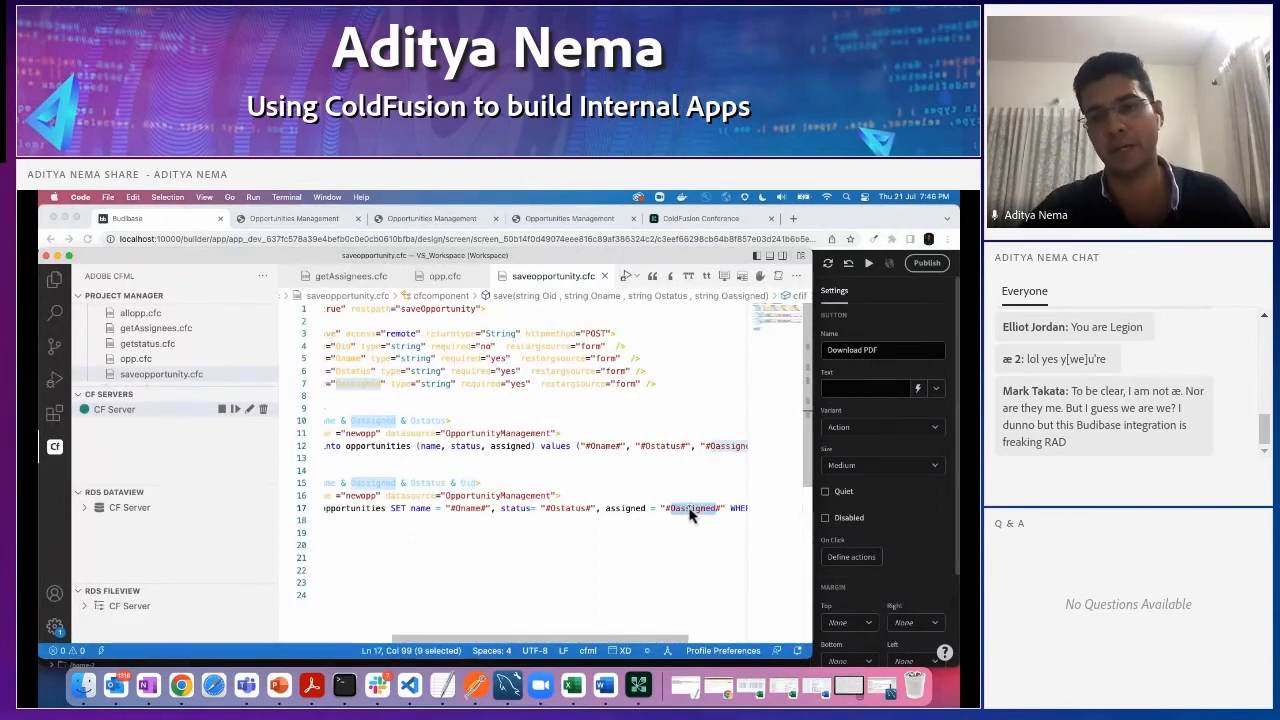
{"action": "scroll", "coordinate": [618, 536], "scroll_direction": "left", "scroll_amount": 5}
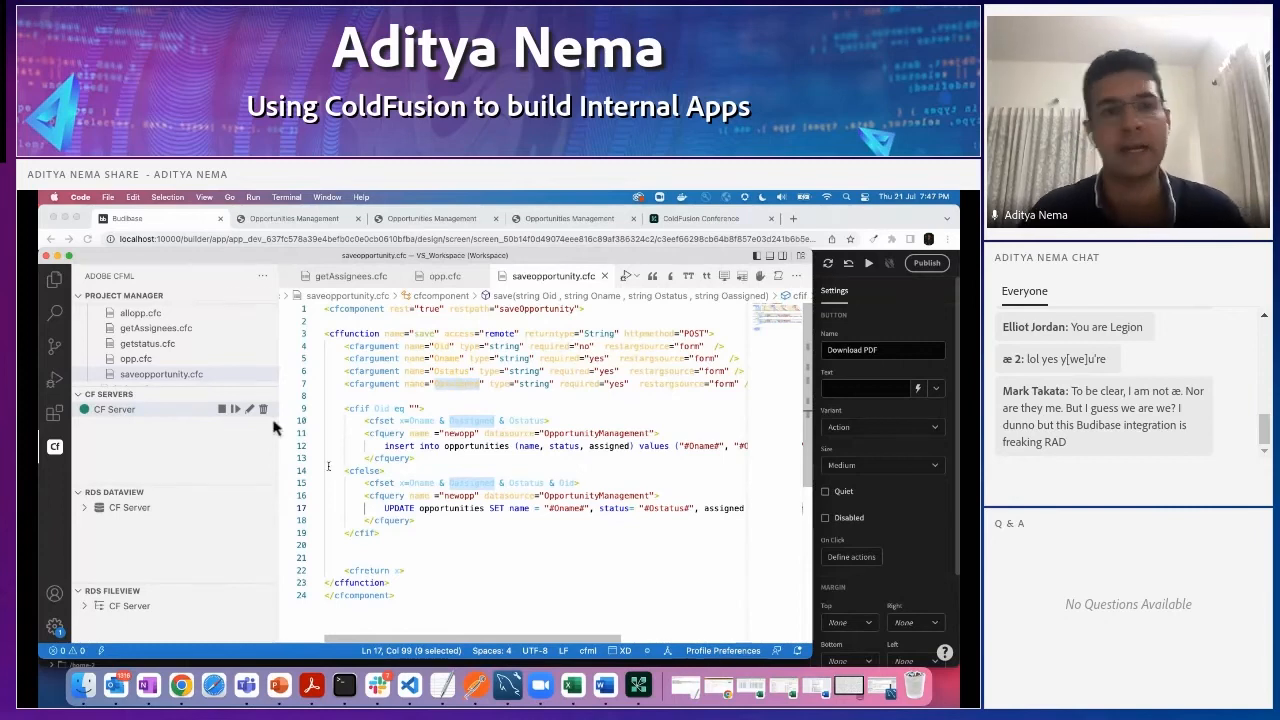
{"action": "left_click", "coordinate": [57, 256]}
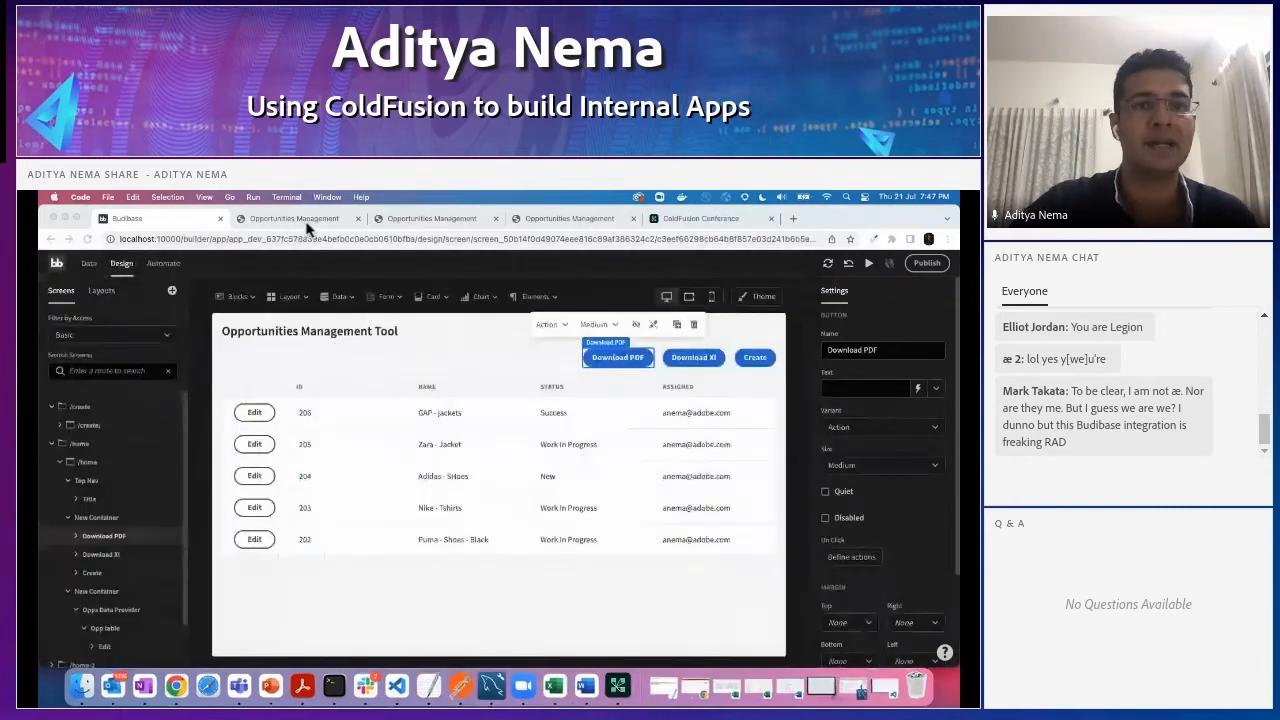
- View the Opportunities Management Tool page in the app preview, and return to the Budibase builder
{"action": "left_click", "coordinate": [306, 221]}
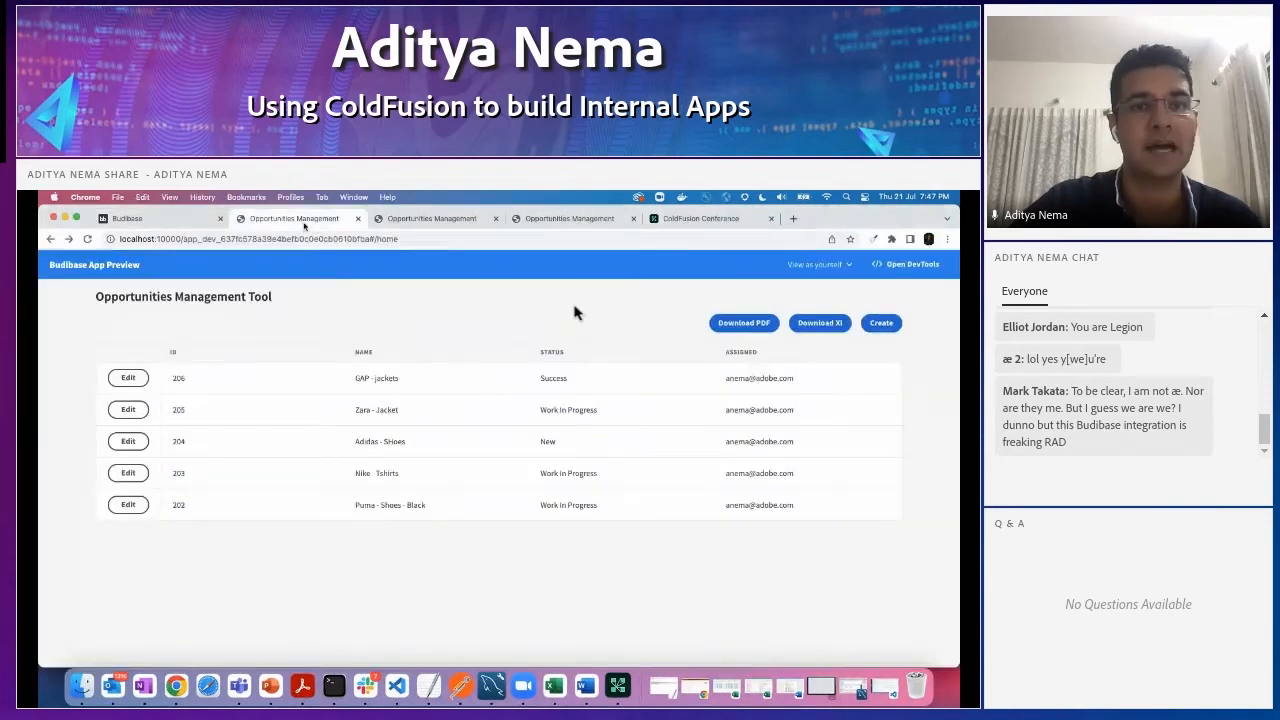
{"action": "left_click_drag", "start_coordinate": [956, 284], "coordinate": [930, 316]}
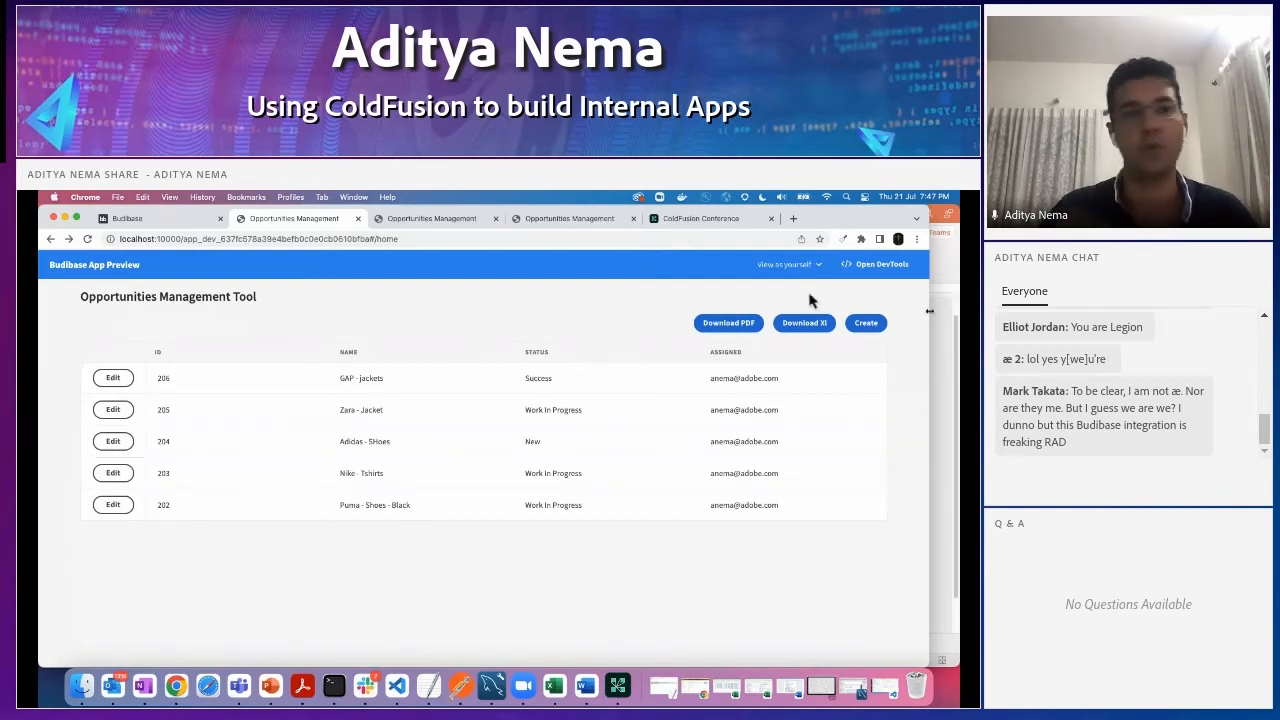
{"action": "left_click", "coordinate": [148, 218]}
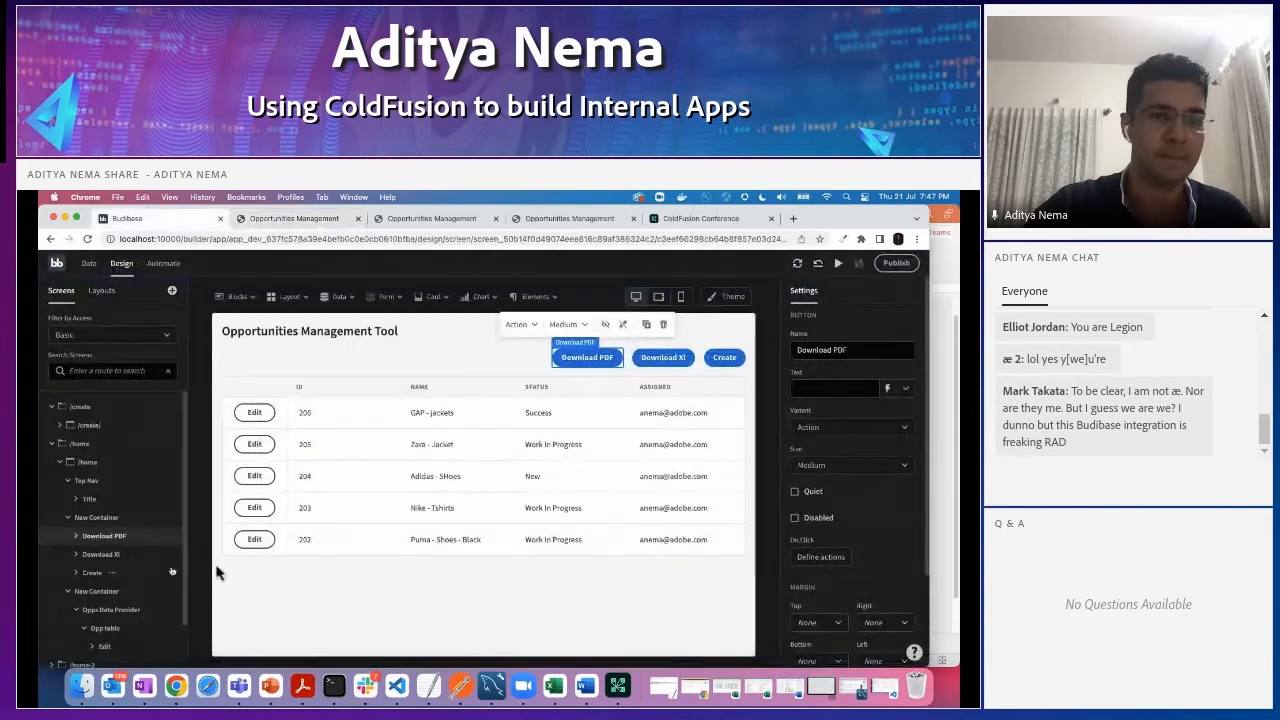
- Switch to PowerPoint and show slide 15, "Opportunity Management | Other integrations to be done"
{"action": "left_click", "coordinate": [270, 686]}
{"action": "left_click", "coordinate": [70, 600]}
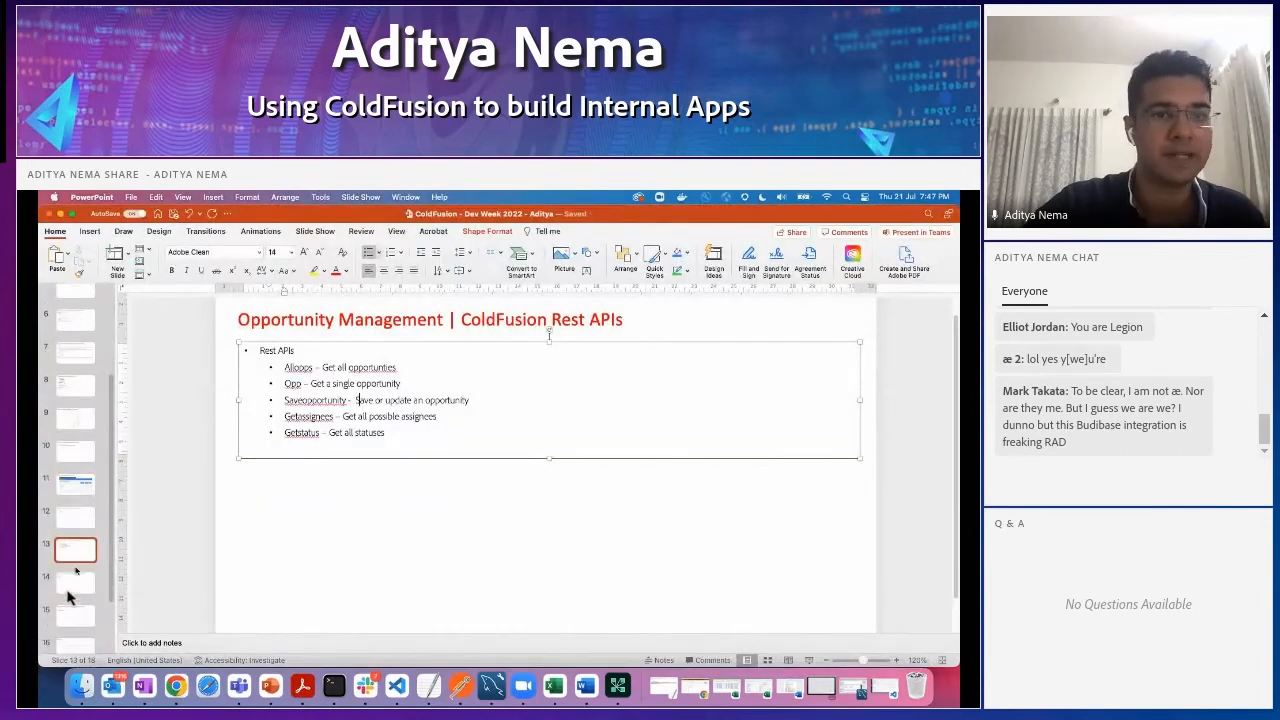
{"action": "scroll", "coordinate": [78, 592], "scroll_direction": "down", "scroll_amount": 2}
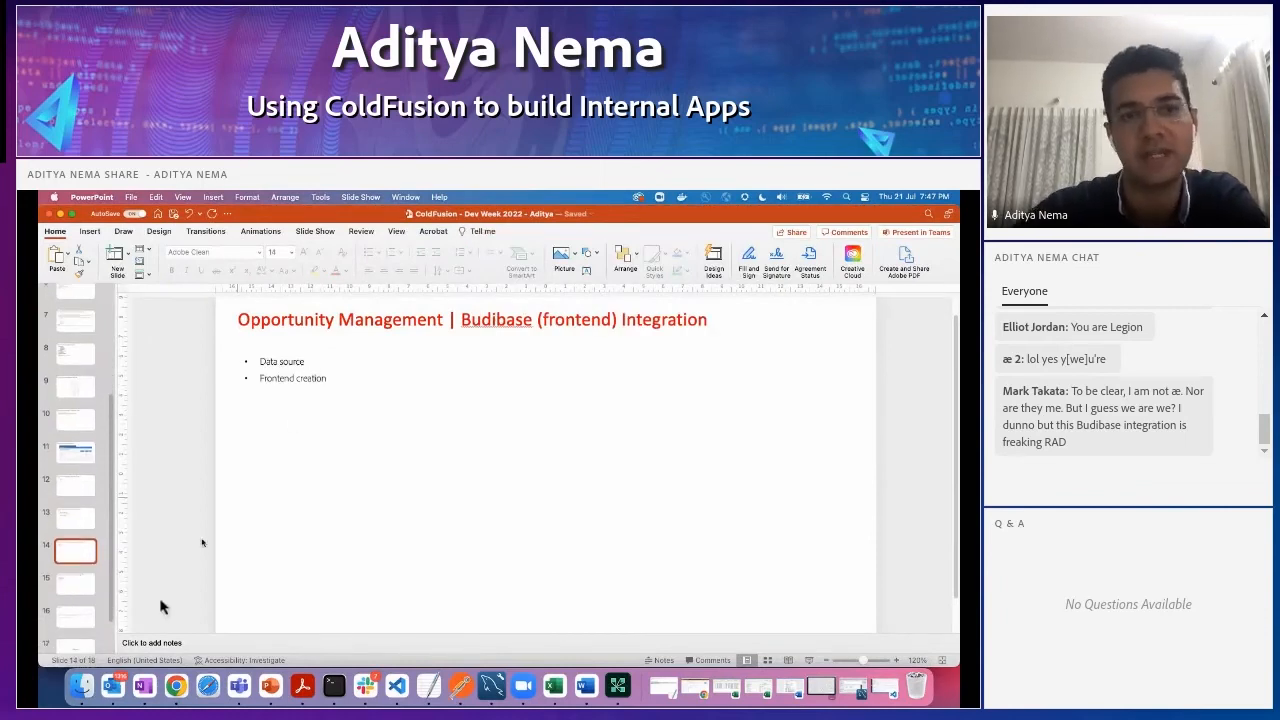
{"action": "left_click", "coordinate": [80, 588]}
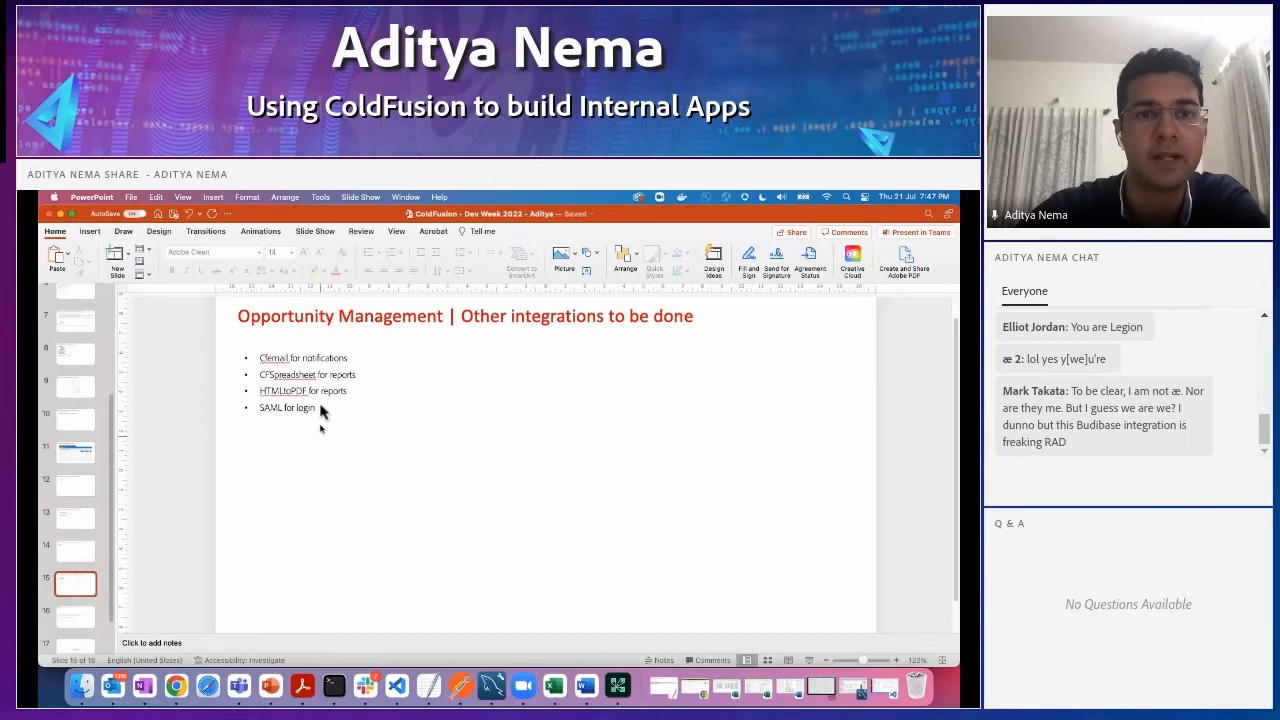